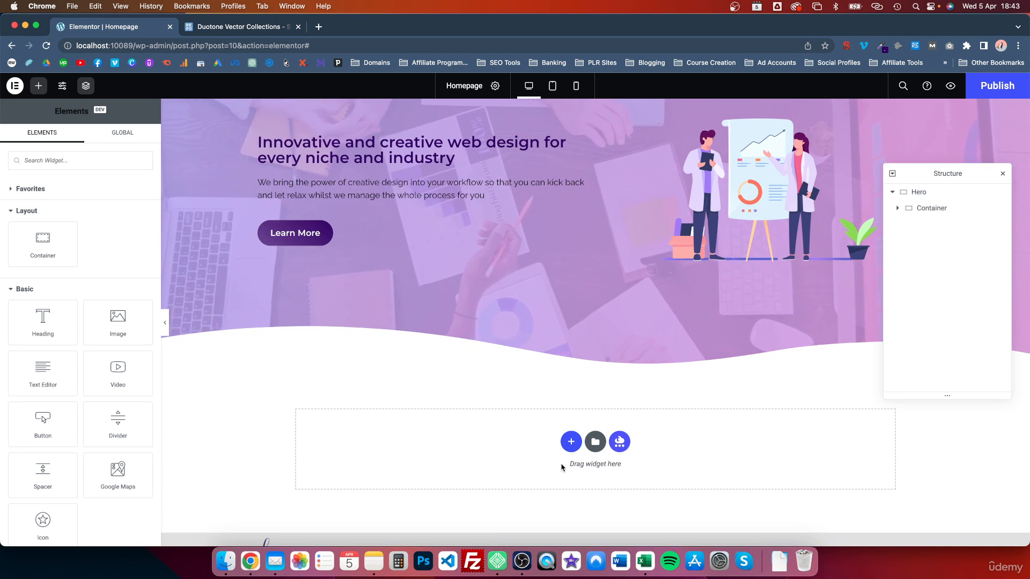
Add a new row-direction container below the hero section
{"action": "scroll", "coordinate": [569, 445], "scroll_direction": "down", "scroll_amount": 1}
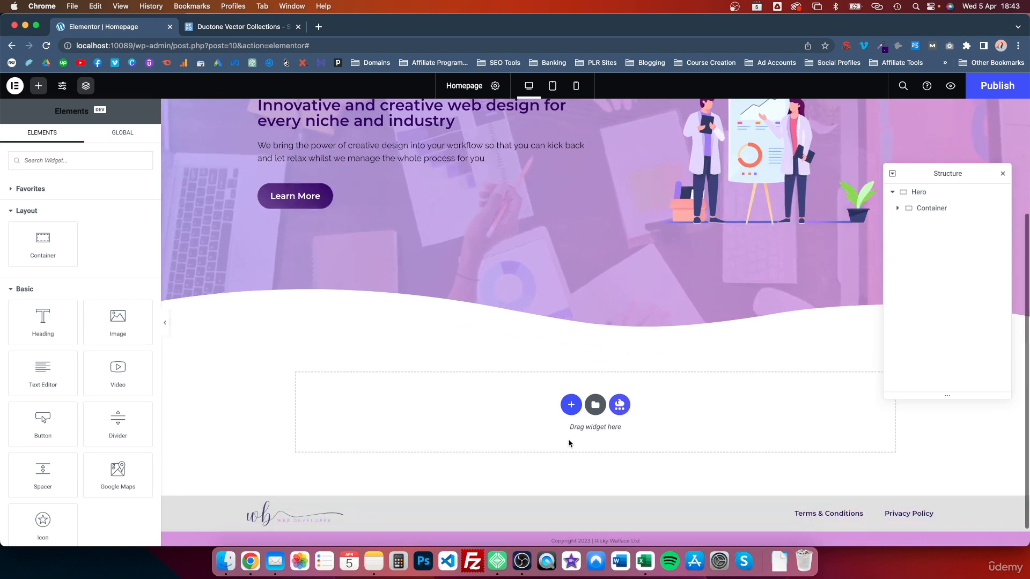
{"action": "left_click", "coordinate": [572, 405]}
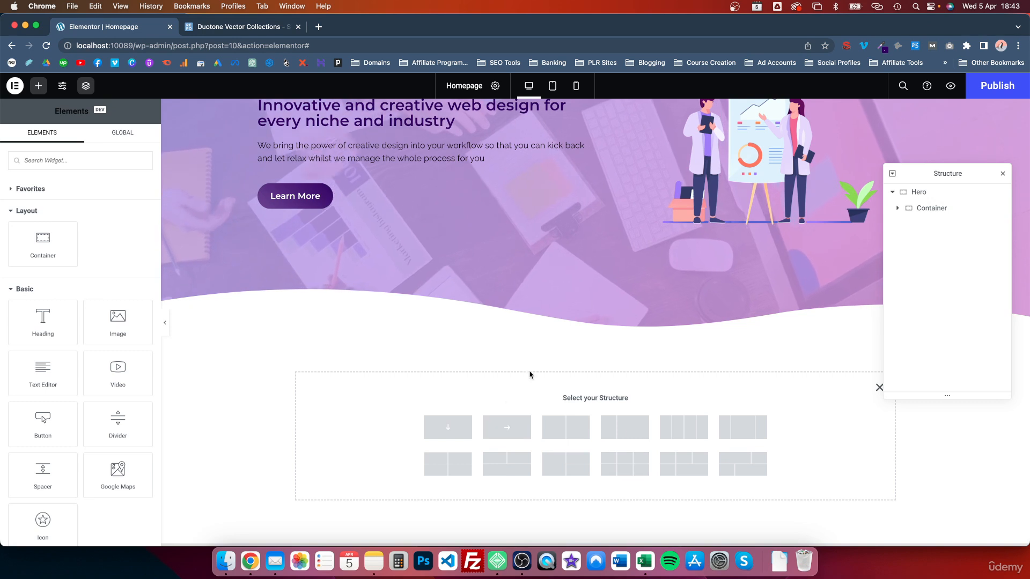
{"action": "left_click", "coordinate": [506, 429]}
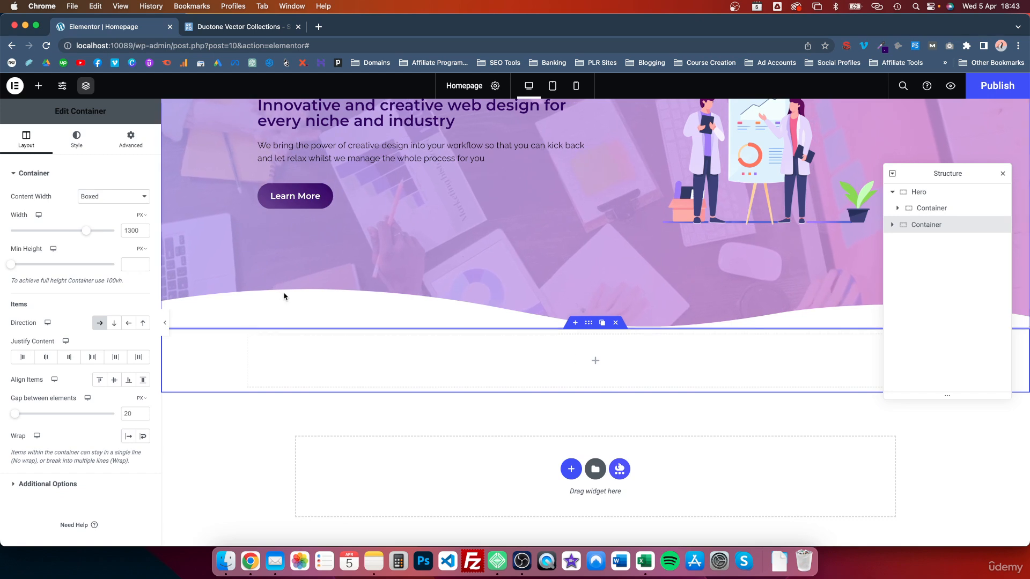
Search widgets for 'caro' and drag a Media Carousel into the new container
{"action": "left_click", "coordinate": [39, 87]}
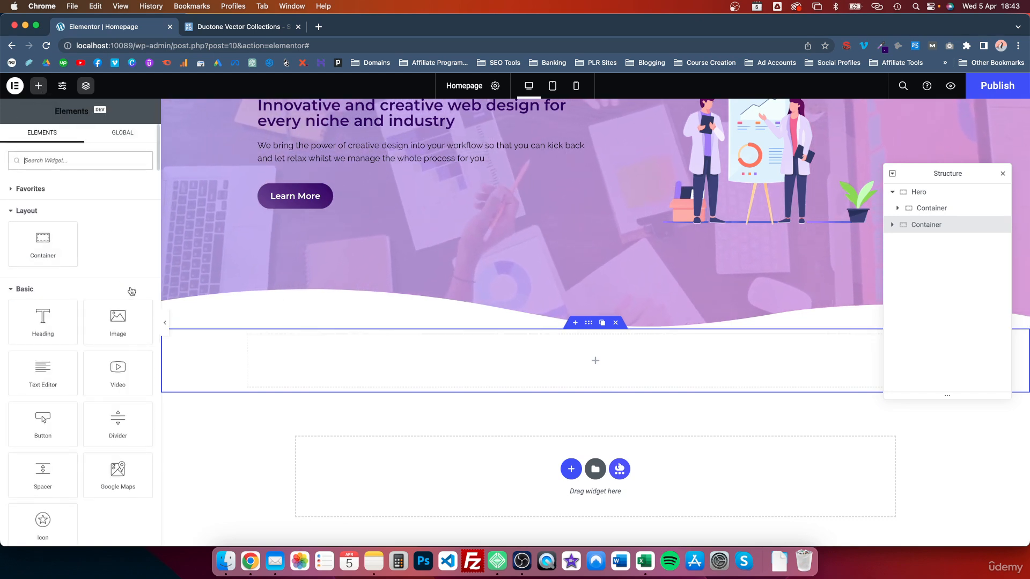
{"action": "scroll", "coordinate": [129, 289], "scroll_direction": "down", "scroll_amount": 2}
{"action": "scroll", "coordinate": [130, 273], "scroll_direction": "up", "scroll_amount": 2}
{"action": "left_click", "coordinate": [101, 157]}
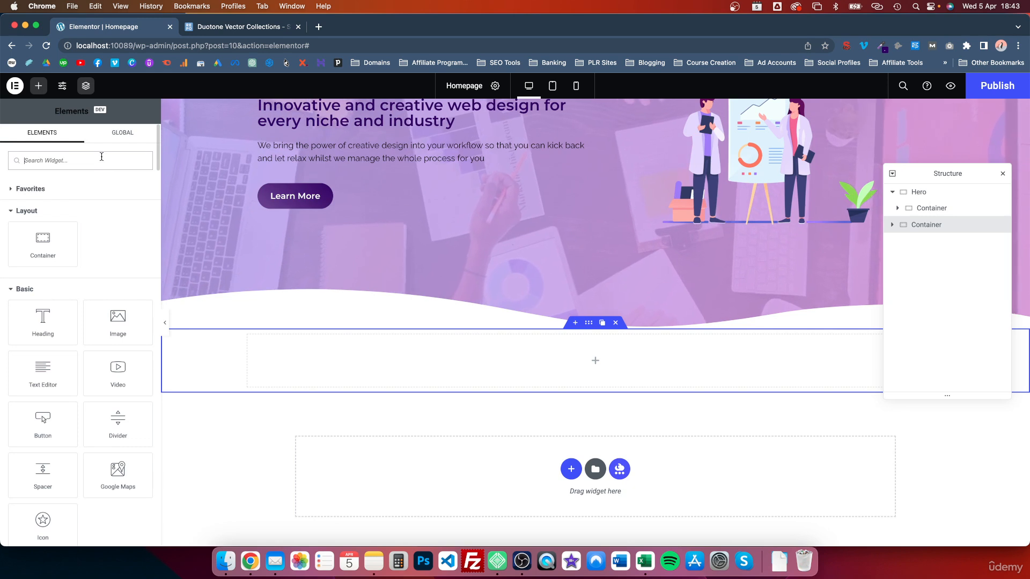
{"action": "type", "text": "caro"}
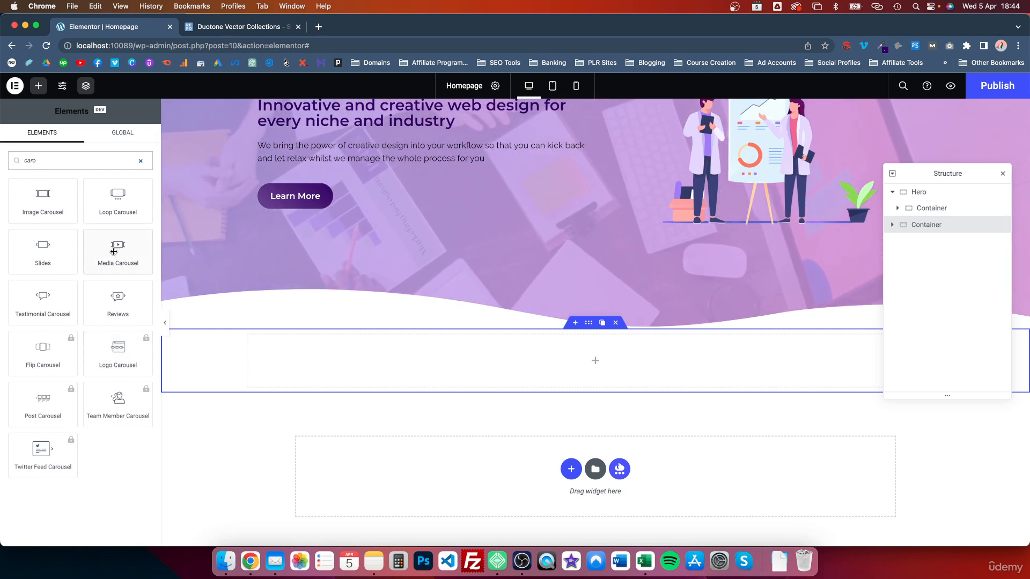
{"action": "left_click_drag", "start_coordinate": [113, 250], "coordinate": [558, 373]}
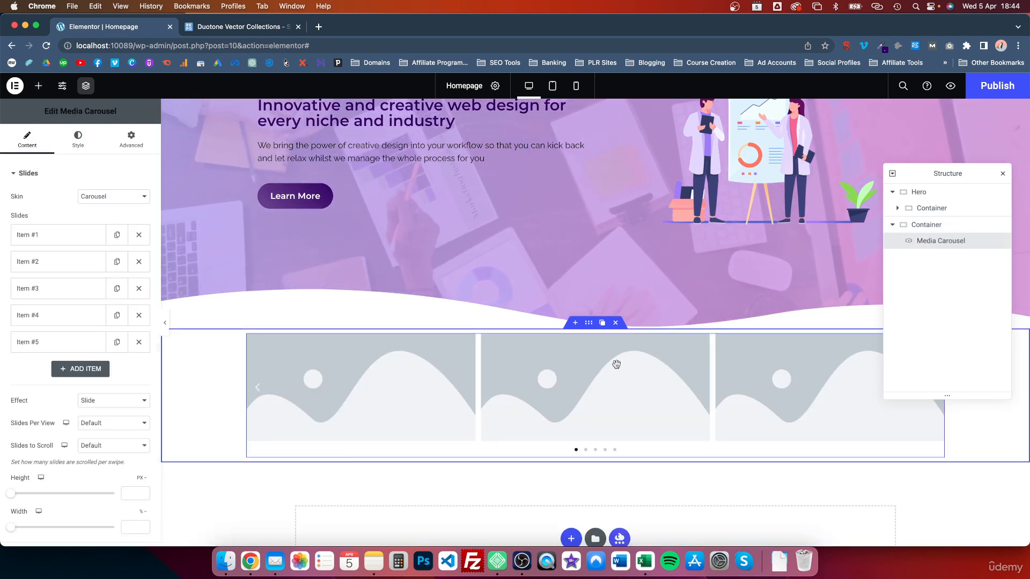
Set the carousel container's Content Width to Full Width
{"action": "left_click", "coordinate": [585, 323]}
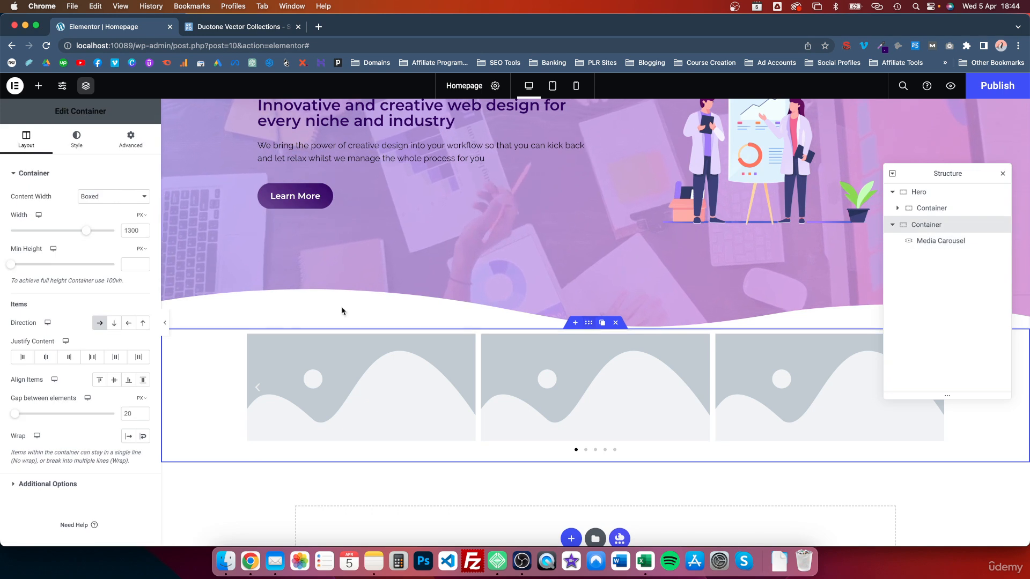
{"action": "left_click", "coordinate": [109, 197]}
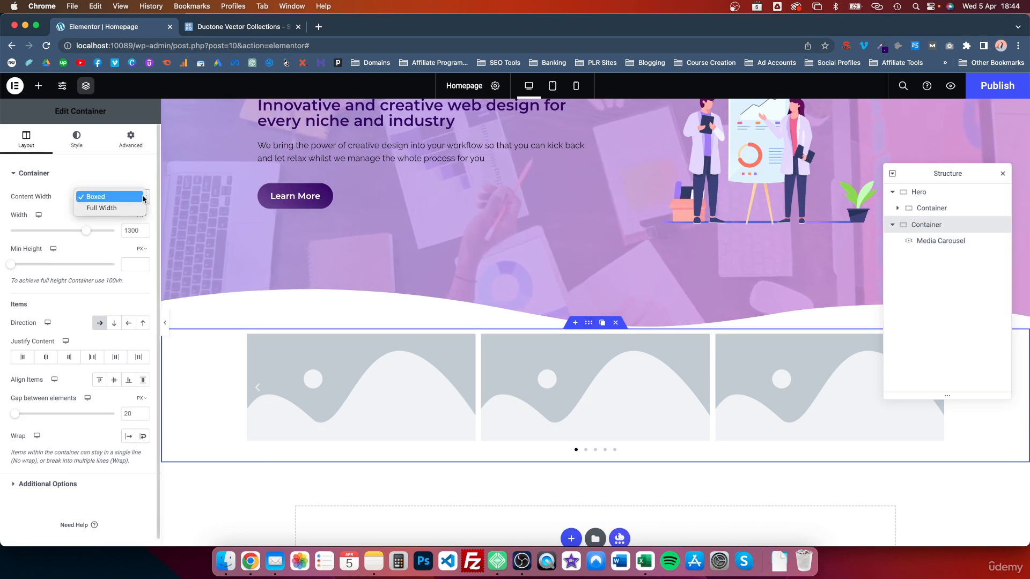
{"action": "left_click", "coordinate": [111, 208]}
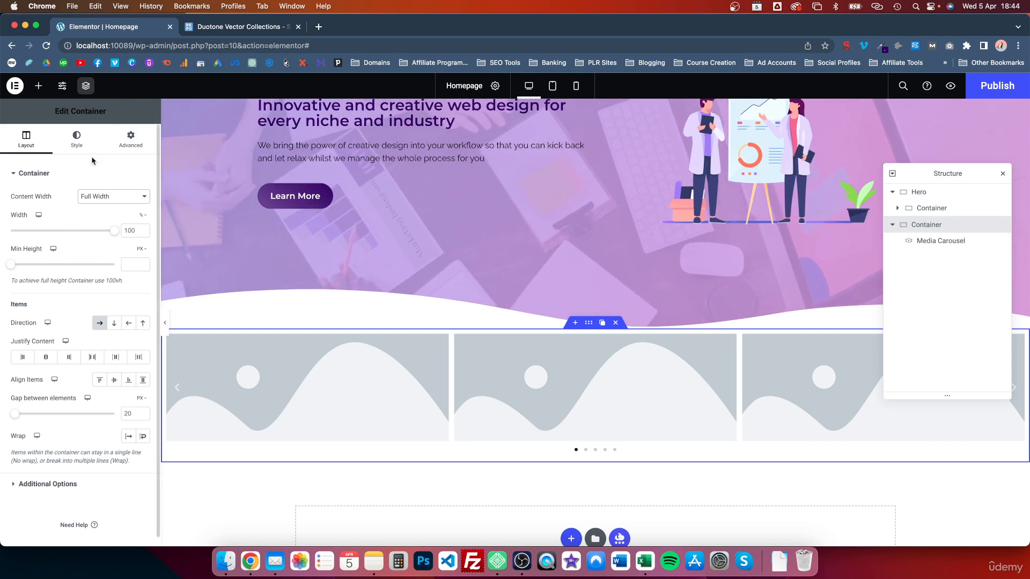
Give the container unlinked padding of 80 top and bottom and 25 left and right
{"action": "left_click", "coordinate": [130, 139]}
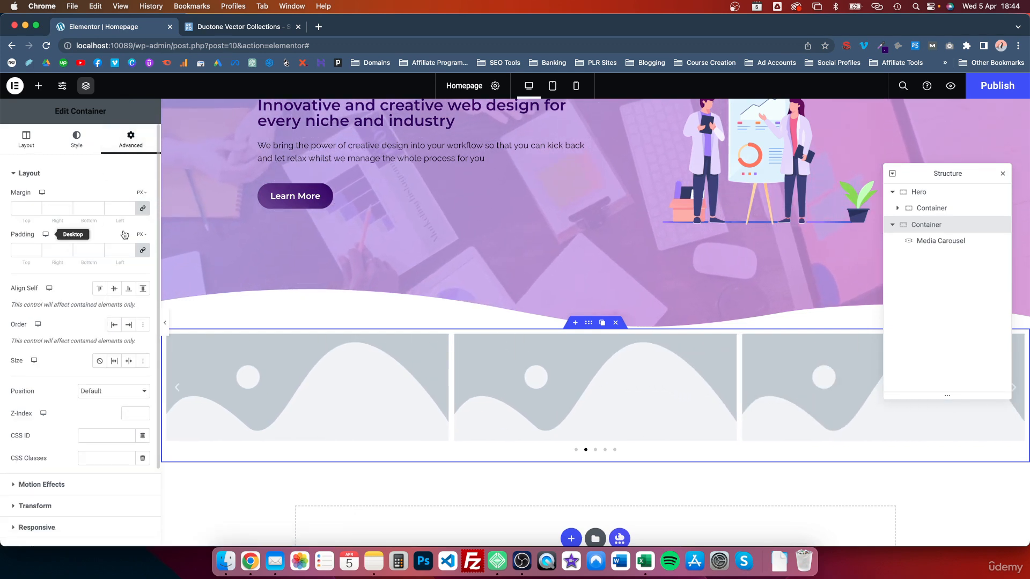
{"action": "left_click", "coordinate": [143, 251]}
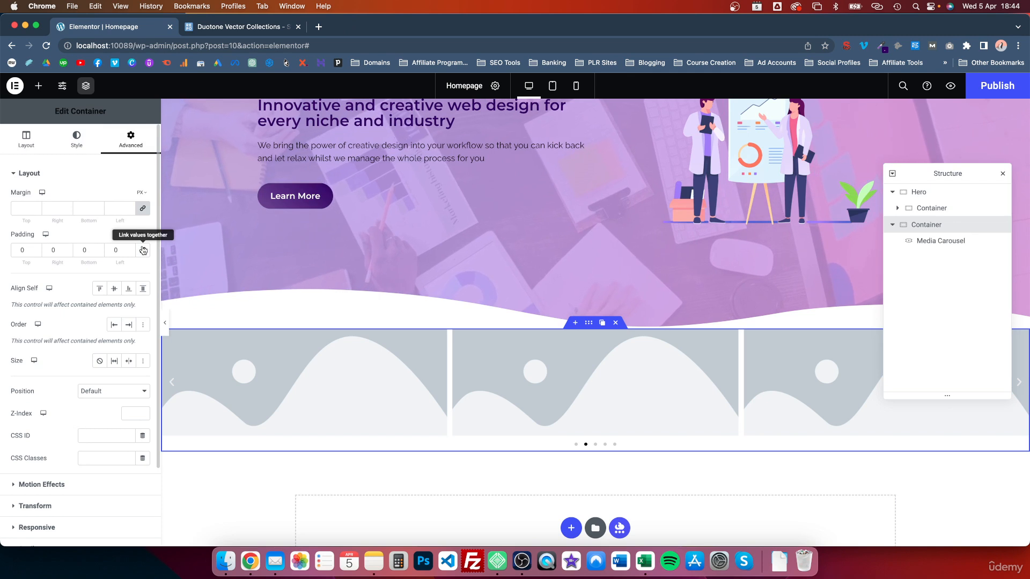
{"action": "left_click", "coordinate": [36, 248]}
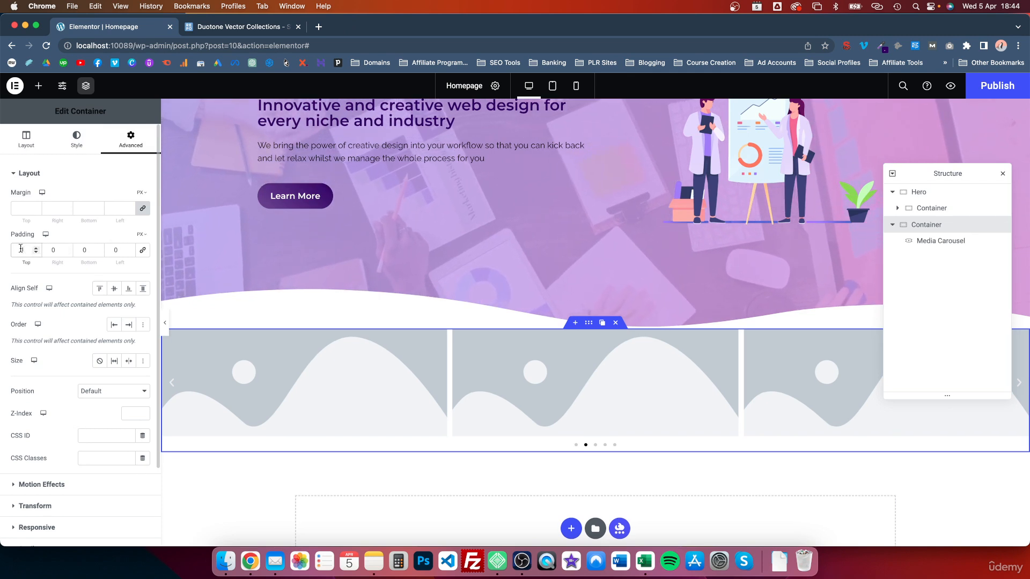
{"action": "type", "text": "00"}
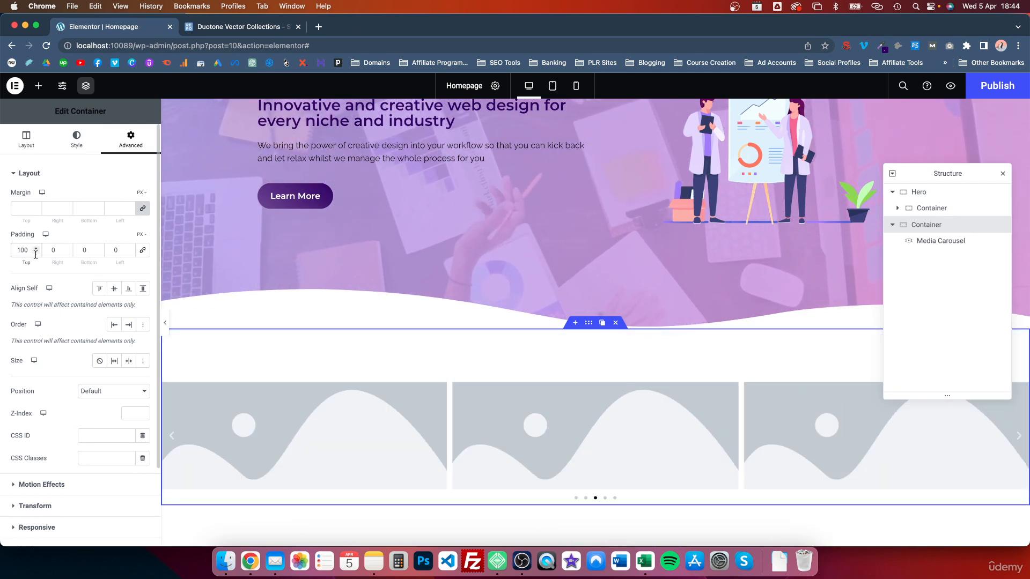
{"action": "key", "text": "BackSpace"}
{"action": "key", "text": "BackSpace"}
{"action": "key", "text": "BackSpace"}
{"action": "type", "text": "80"}
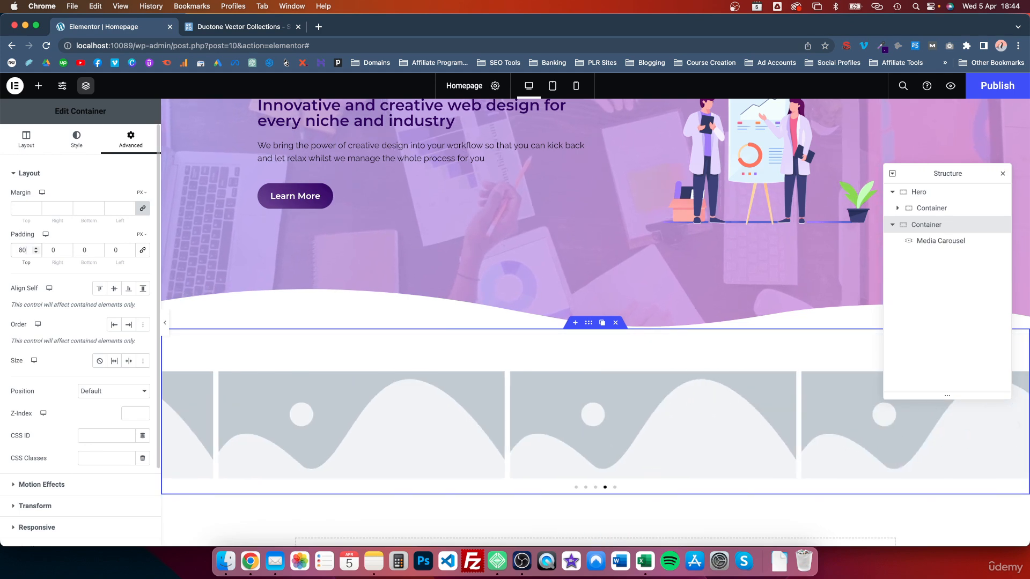
{"action": "double_click", "coordinate": [88, 247]}
{"action": "type", "text": "80"}
{"action": "double_click", "coordinate": [115, 249]}
{"action": "type", "text": "2"}
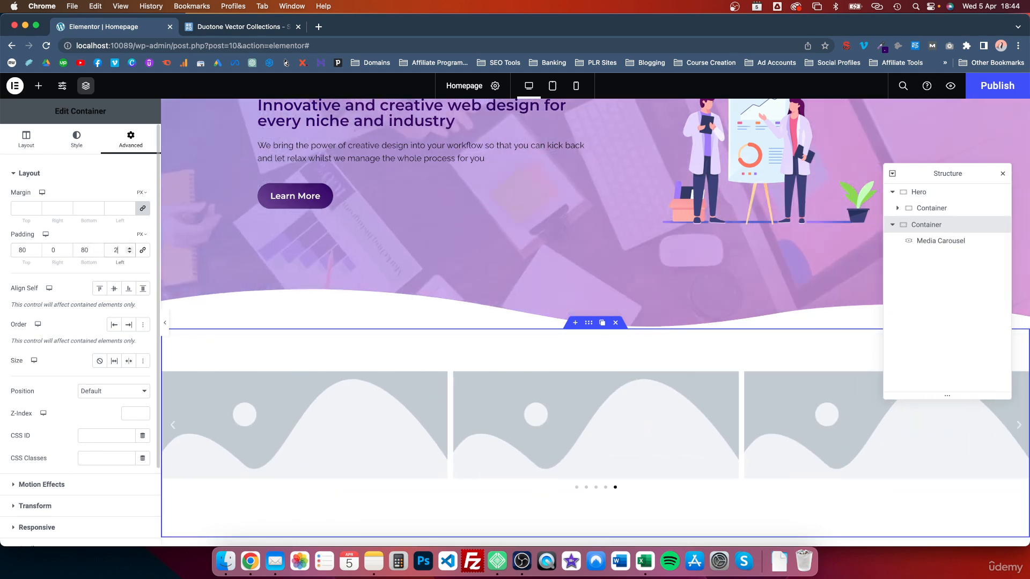
{"action": "type", "text": "5"}
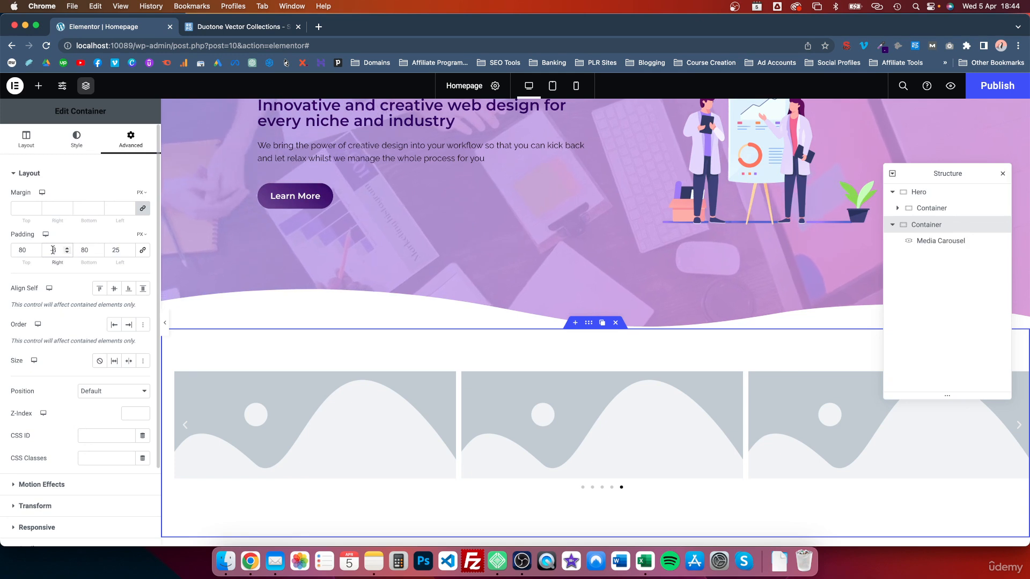
{"action": "double_click", "coordinate": [53, 249]}
{"action": "type", "text": "25"}
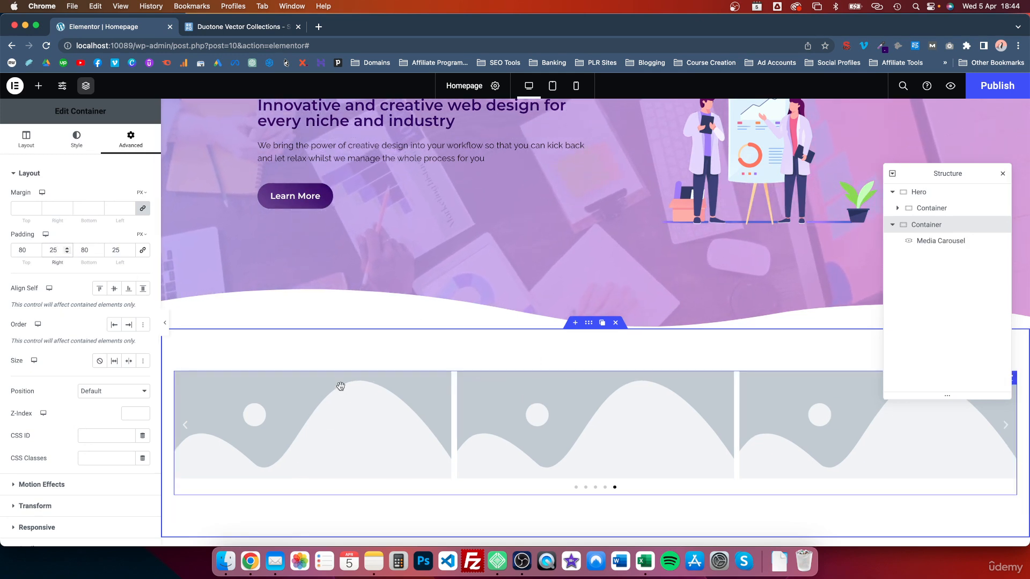
Try the Slideshow and Coverflow skins, keep Carousel, and expand slide Item #1
{"action": "scroll", "coordinate": [584, 424], "scroll_direction": "down", "scroll_amount": 2}
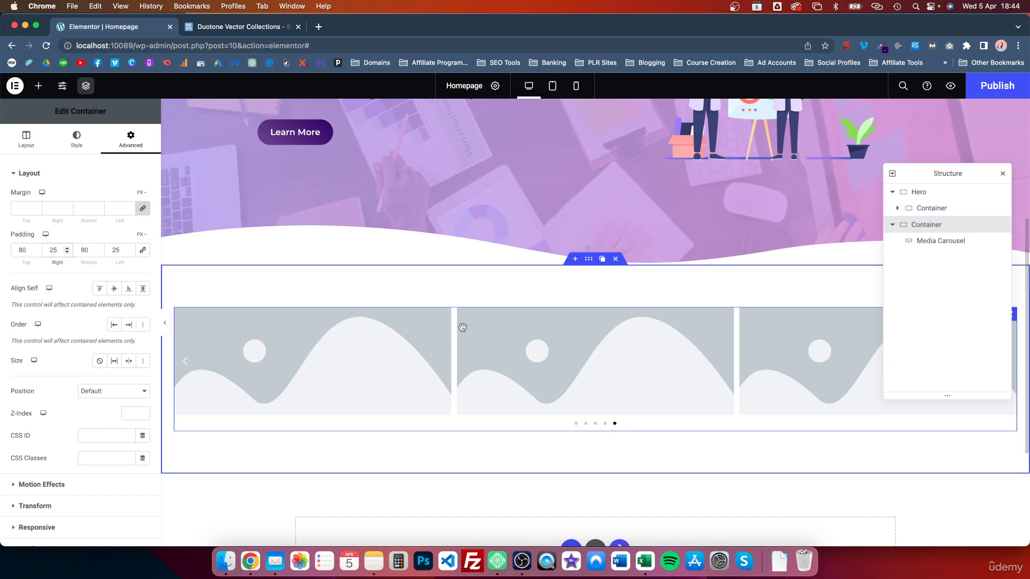
{"action": "left_click", "coordinate": [378, 329]}
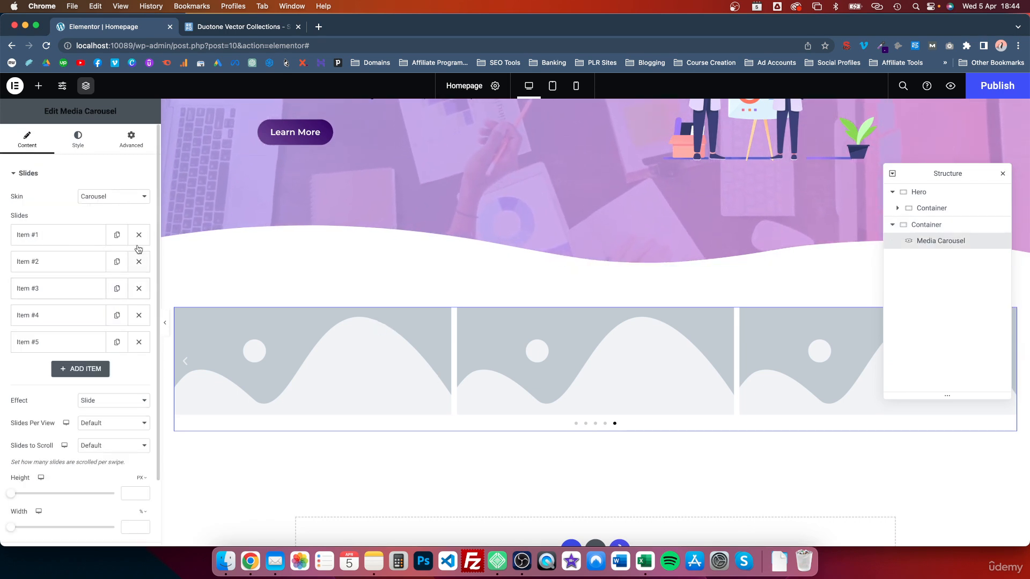
{"action": "left_click", "coordinate": [144, 195]}
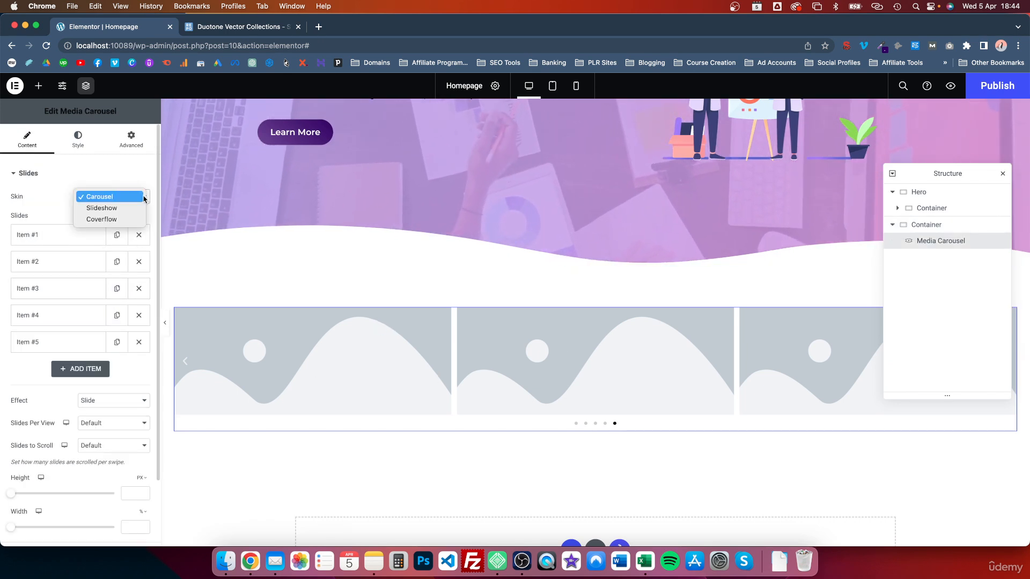
{"action": "left_click", "coordinate": [108, 213]}
{"action": "left_click", "coordinate": [107, 199]}
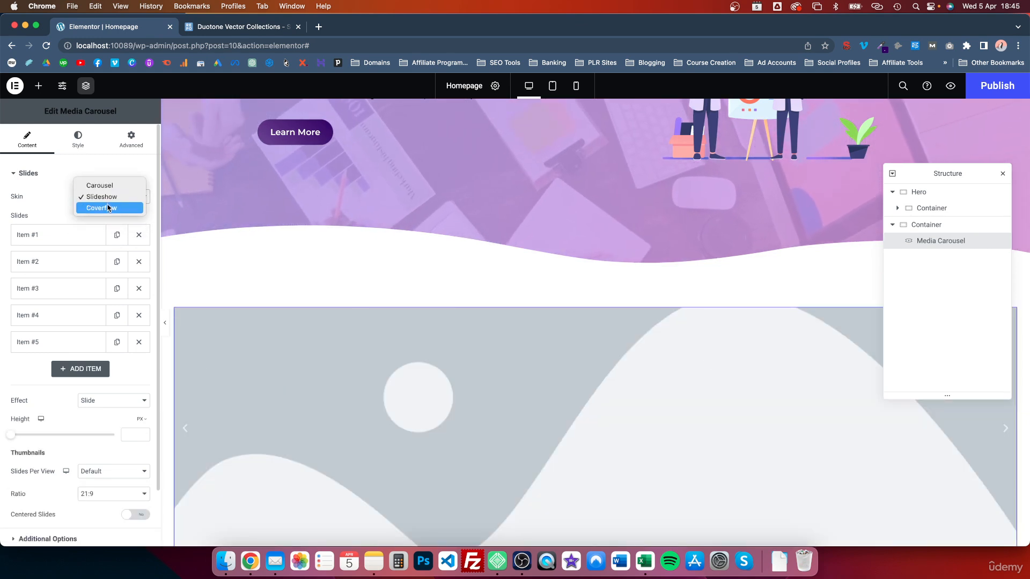
{"action": "left_click", "coordinate": [110, 203]}
{"action": "left_click", "coordinate": [109, 202]}
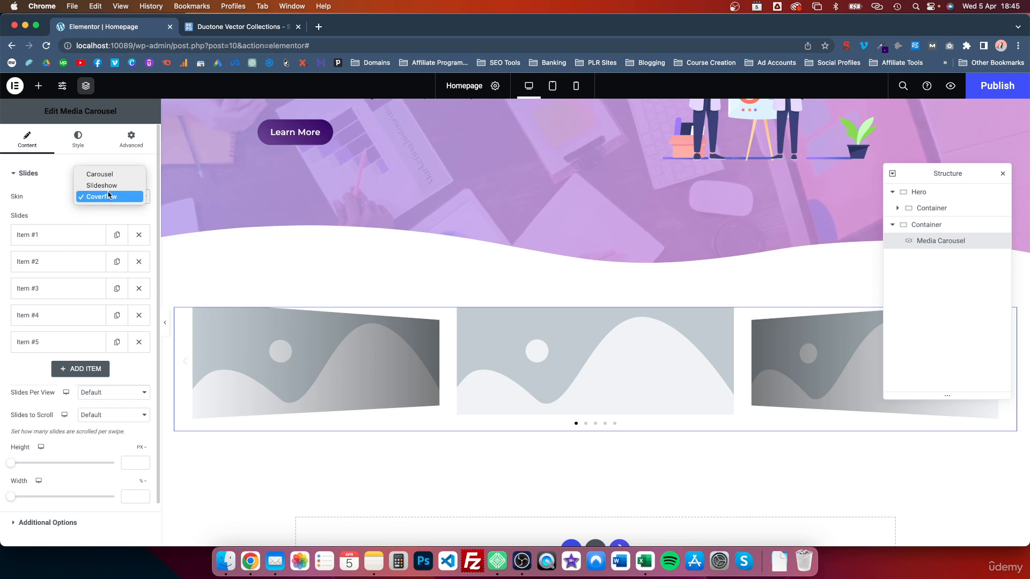
{"action": "left_click", "coordinate": [106, 175]}
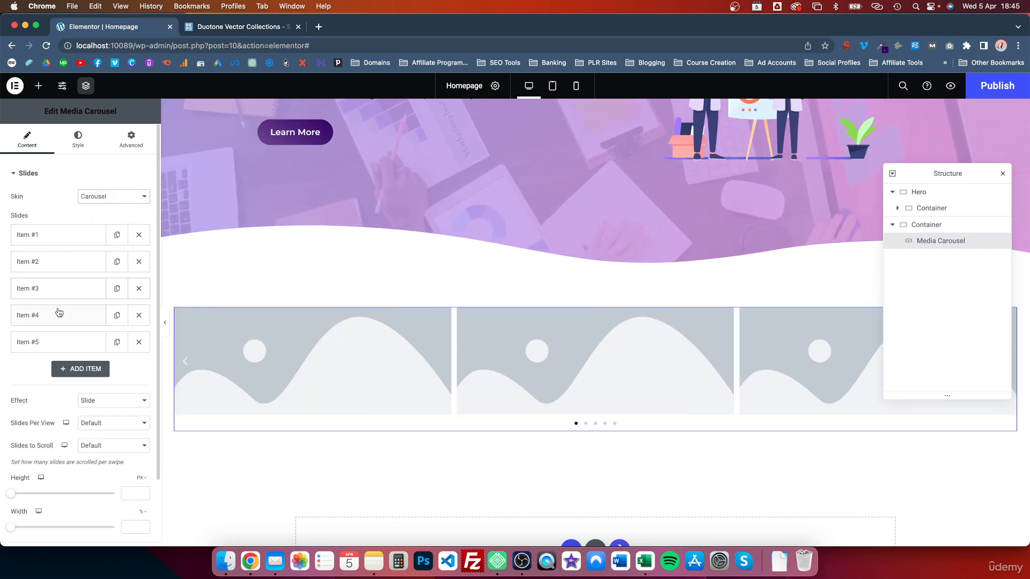
{"action": "left_click", "coordinate": [62, 236]}
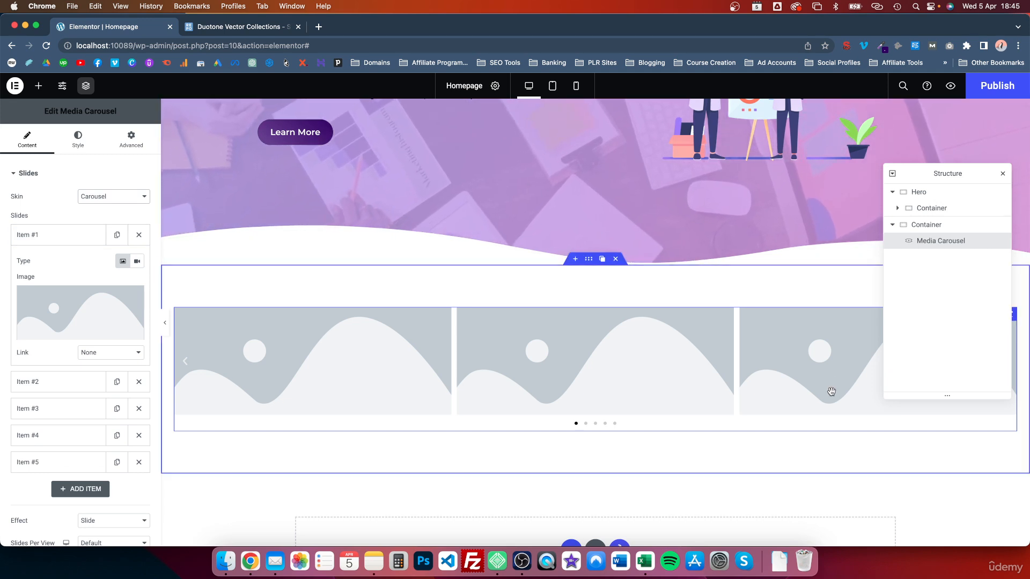
Upload the Logos folder images to the media library and pick the Netflix logo
{"action": "left_click", "coordinate": [84, 300]}
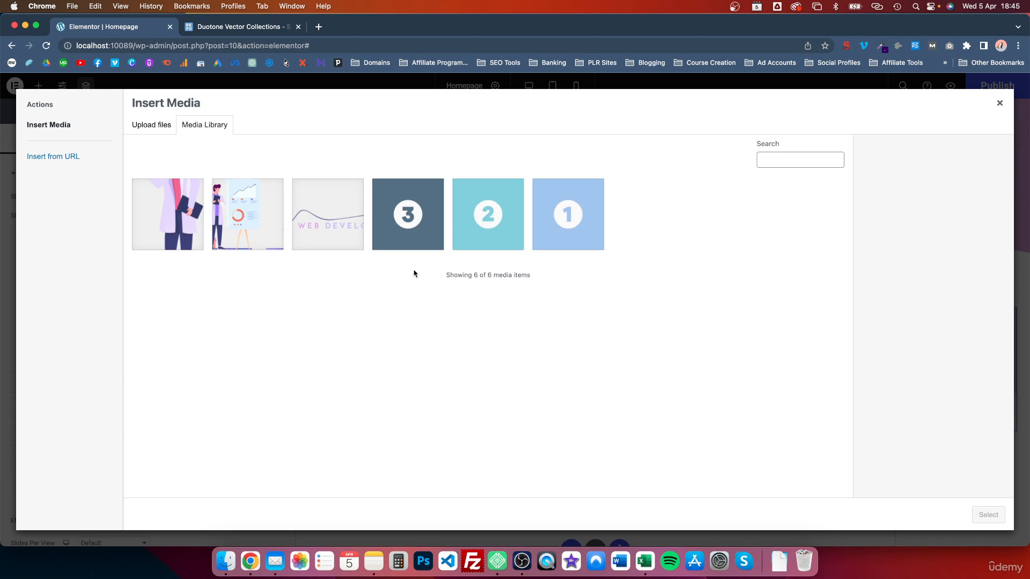
{"action": "key", "text": "ctrl+Up"}
{"action": "left_click", "coordinate": [905, 460]}
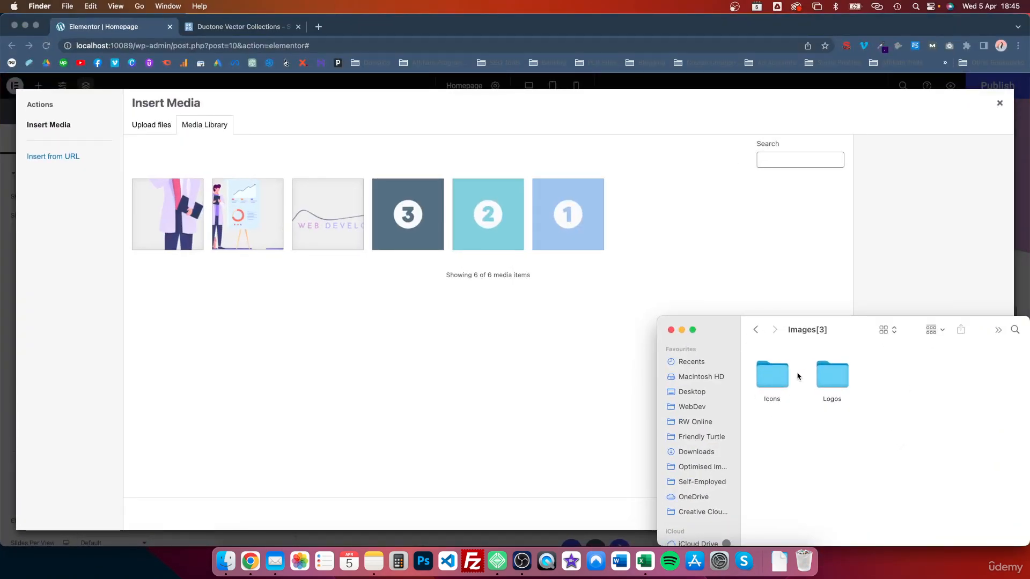
{"action": "double_click", "coordinate": [825, 379]}
{"action": "left_click_drag", "start_coordinate": [752, 357], "coordinate": [929, 445]}
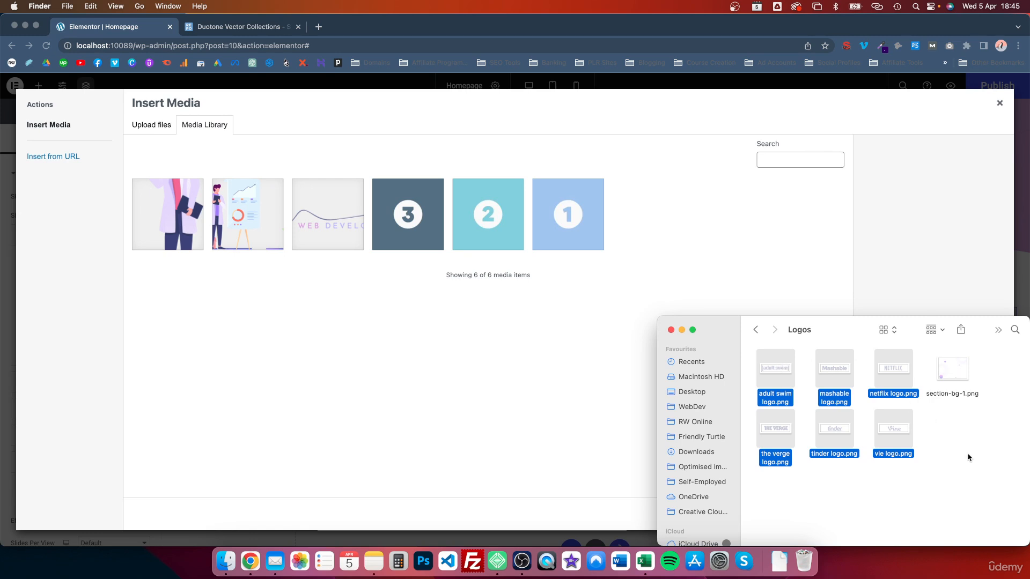
{"action": "left_click_drag", "start_coordinate": [756, 491], "coordinate": [469, 327]}
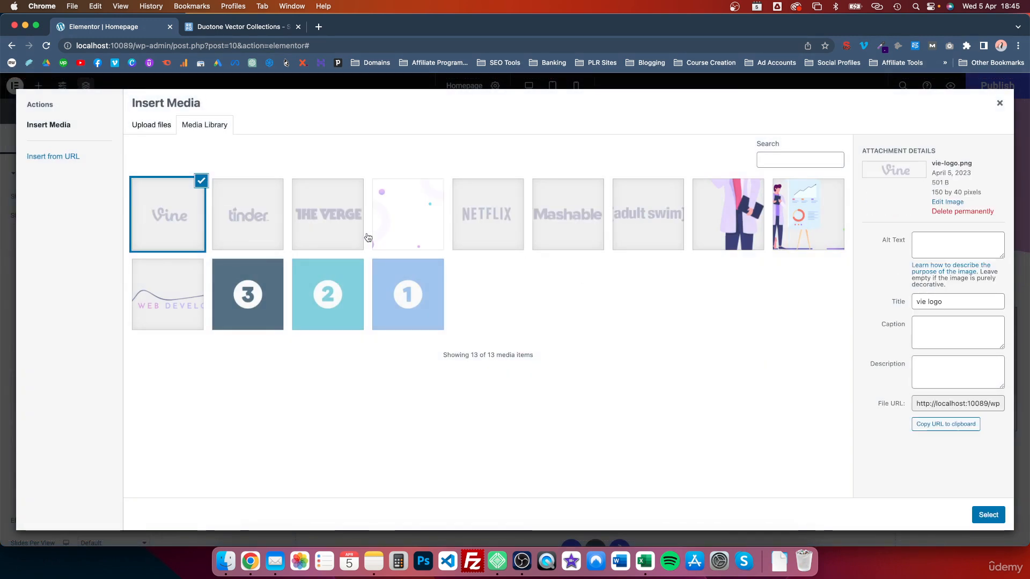
{"action": "left_click", "coordinate": [487, 218]}
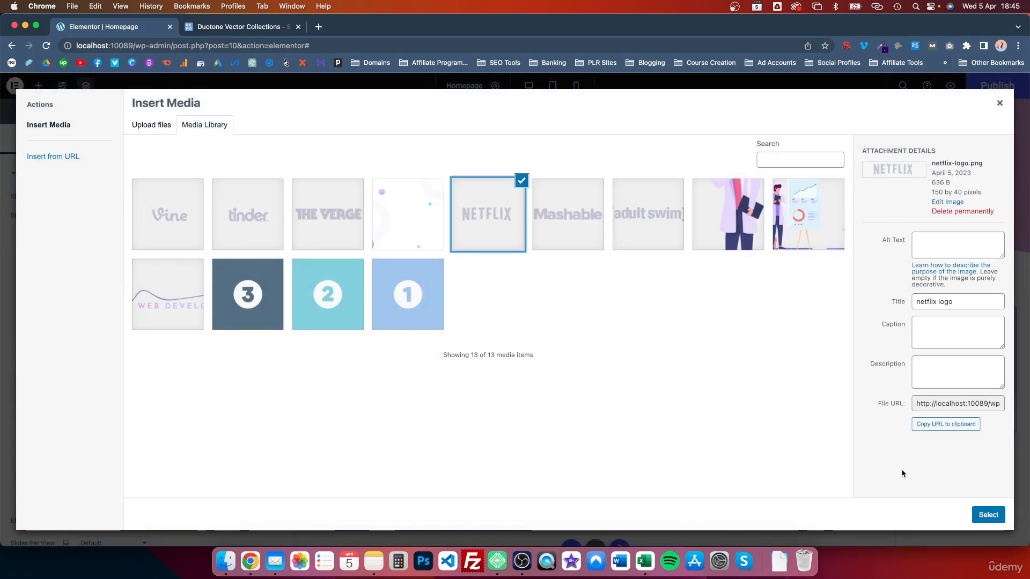
Insert Netflix into slide 1 and the Mashable logo into slide 2
{"action": "left_click", "coordinate": [987, 515]}
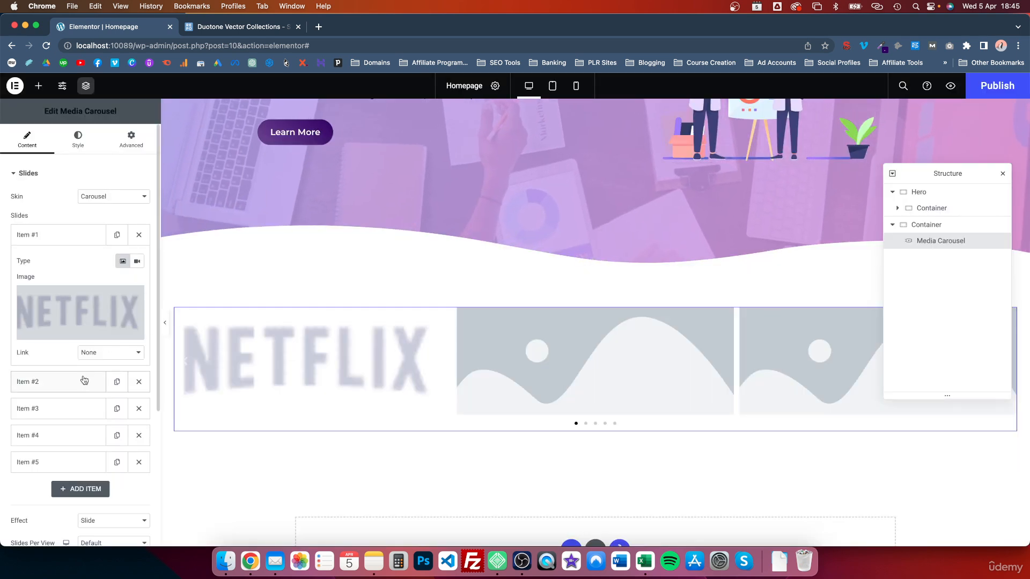
{"action": "left_click", "coordinate": [85, 381]}
{"action": "left_click", "coordinate": [128, 325]}
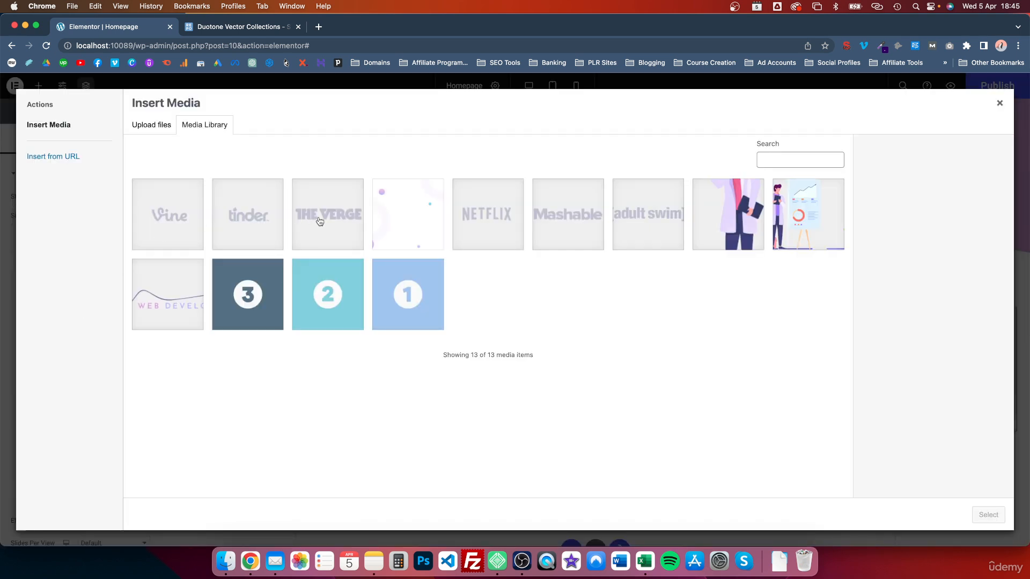
{"action": "left_click", "coordinate": [570, 213]}
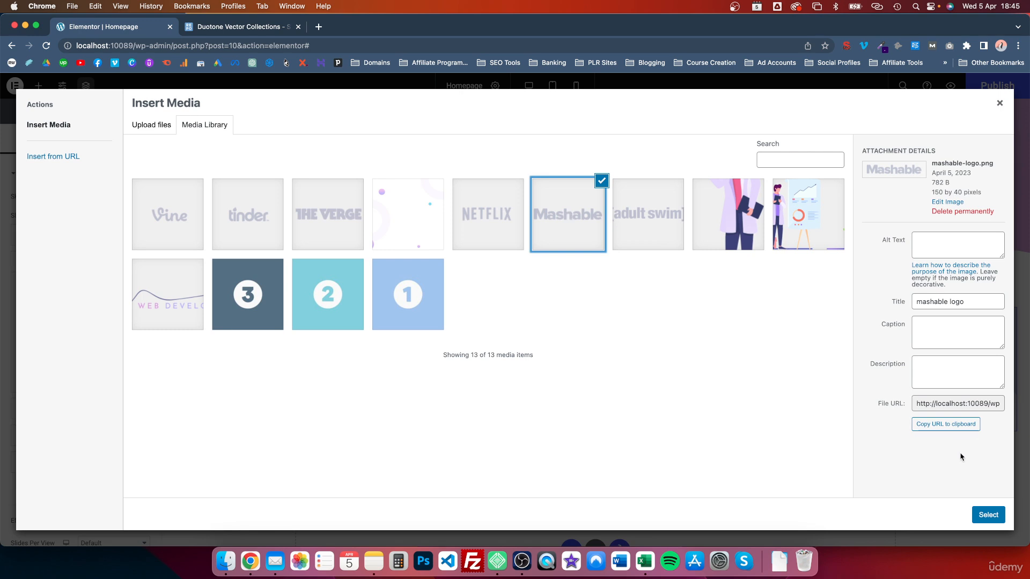
{"action": "left_click", "coordinate": [988, 514]}
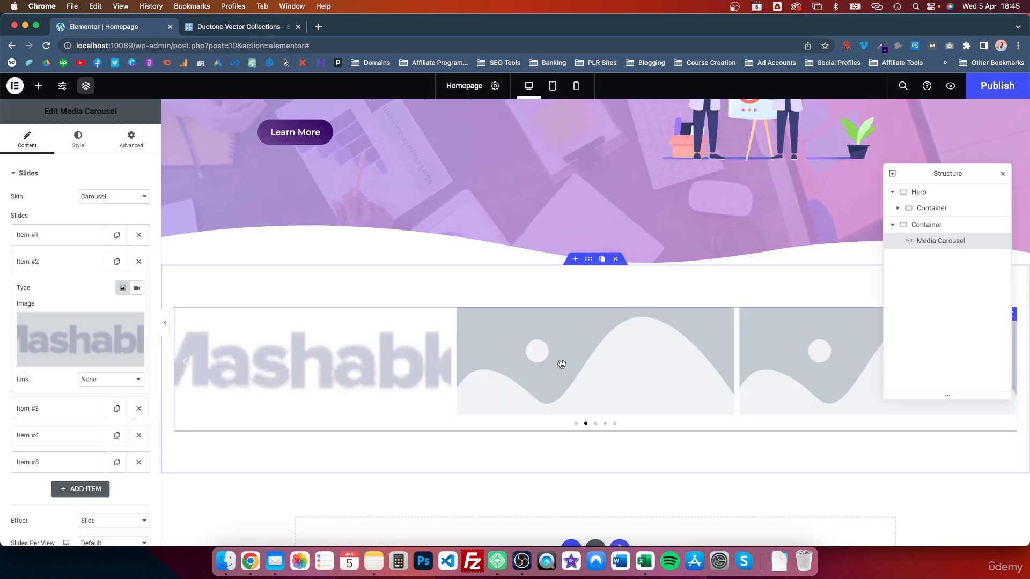
Give slides 3 and 4 the adult swim and Vine logos
{"action": "left_click", "coordinate": [71, 412]}
{"action": "left_click", "coordinate": [71, 364]}
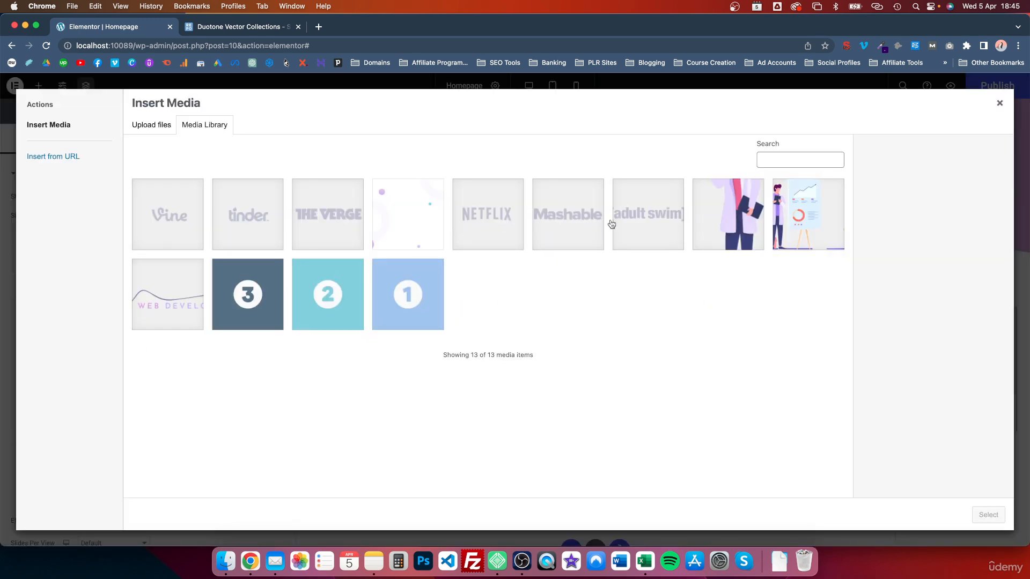
{"action": "left_click", "coordinate": [644, 225]}
{"action": "left_click", "coordinate": [987, 514]}
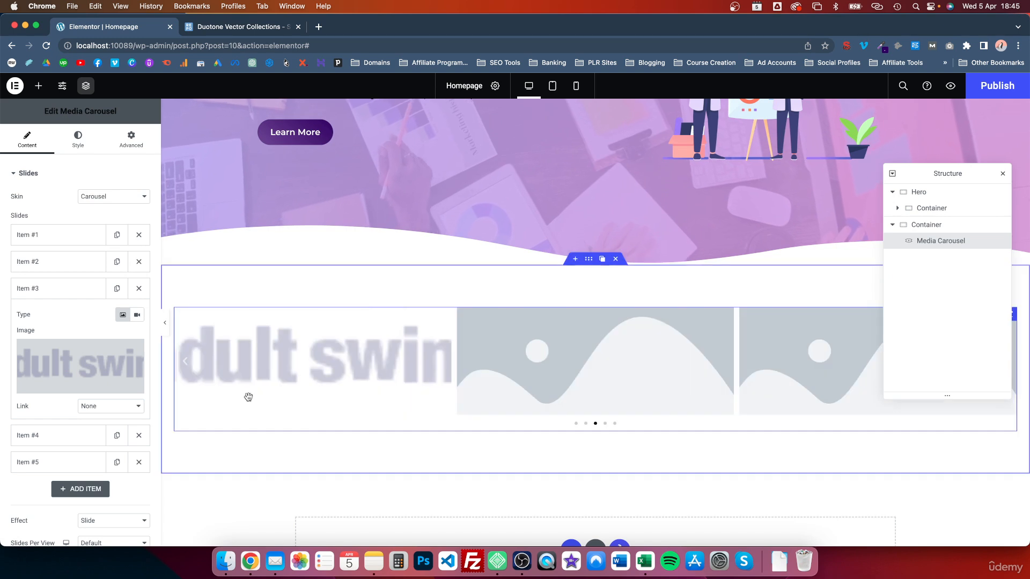
{"action": "left_click", "coordinate": [49, 435]}
{"action": "left_click", "coordinate": [75, 397]}
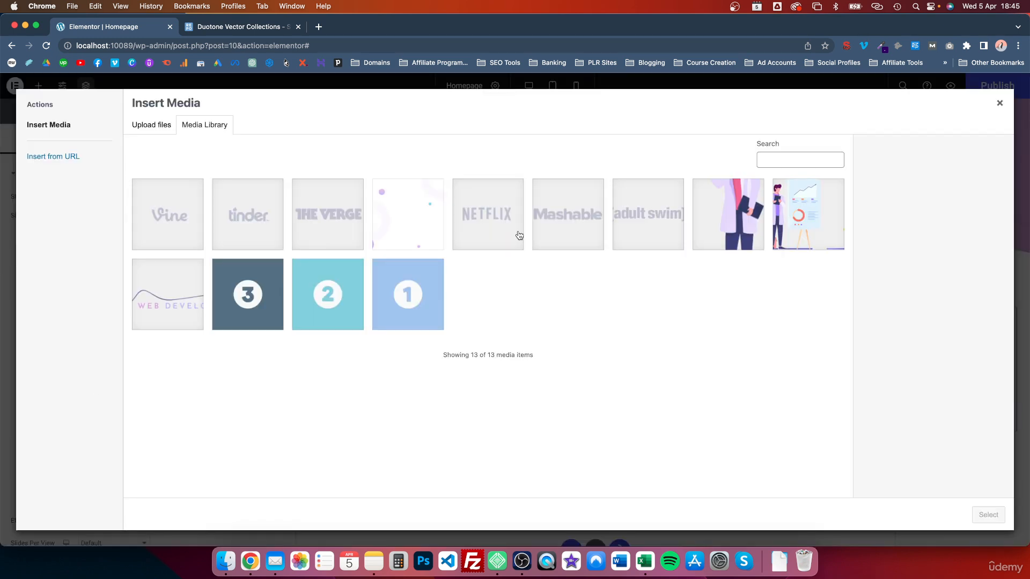
{"action": "left_click", "coordinate": [183, 213]}
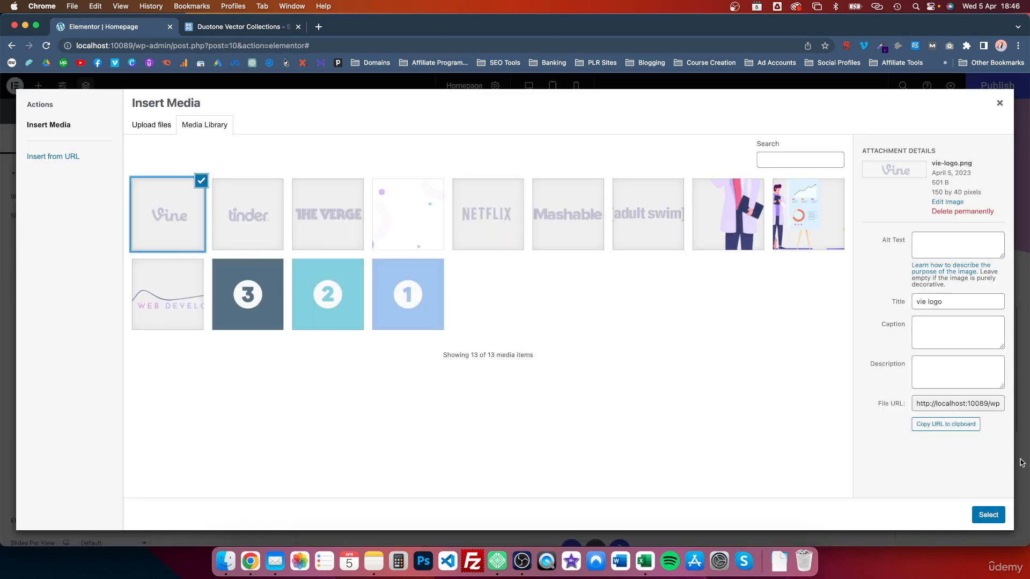
{"action": "left_click", "coordinate": [990, 512]}
Set slide 5's image to the tinder logo
{"action": "left_click", "coordinate": [53, 461]}
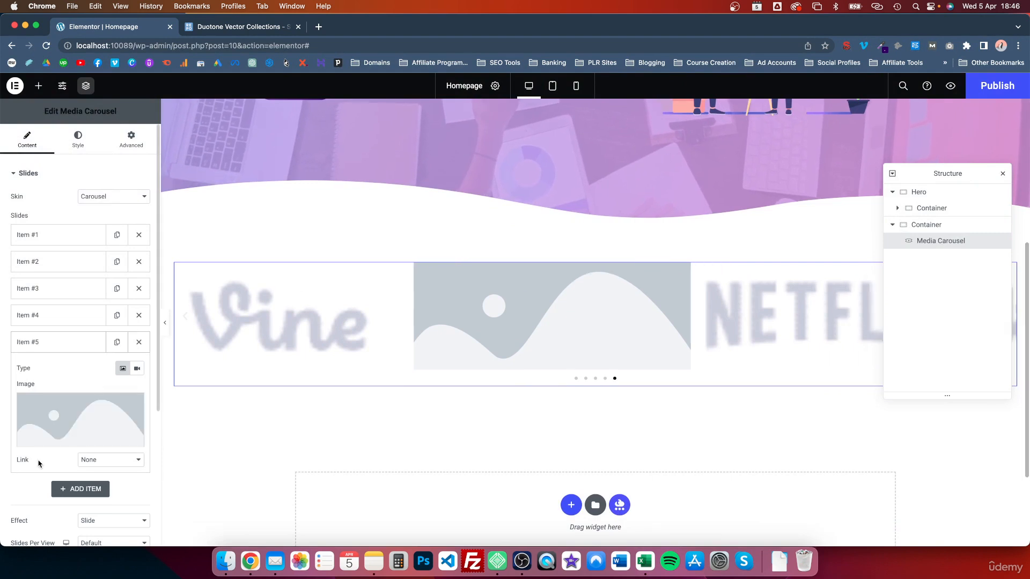
{"action": "left_click", "coordinate": [80, 424]}
{"action": "left_click", "coordinate": [248, 215]}
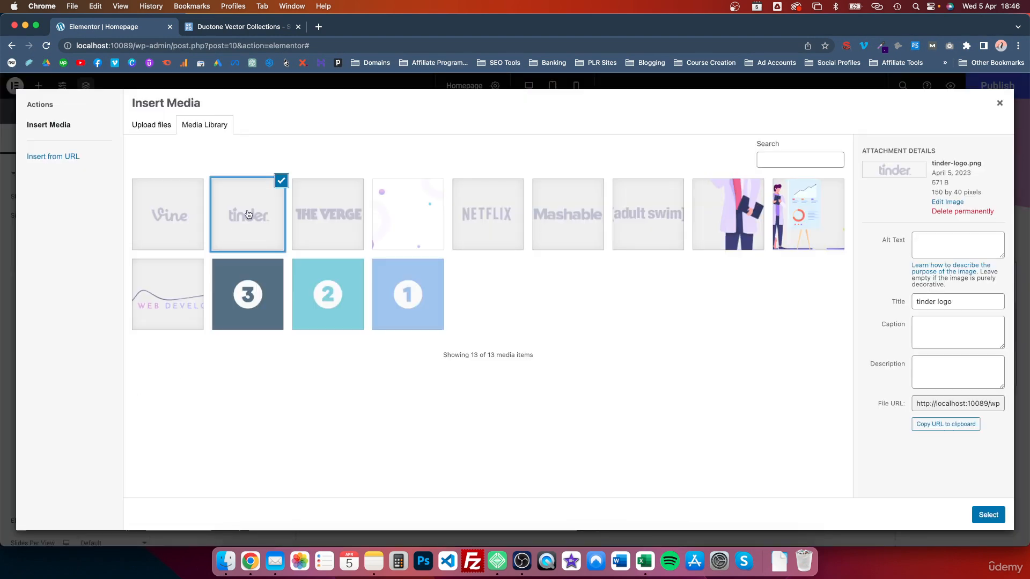
{"action": "left_click", "coordinate": [990, 515]}
Duplicate slide 5 and swap the sixth slide's image to The Verge logo
{"action": "scroll", "coordinate": [108, 349], "scroll_direction": "down", "scroll_amount": 2}
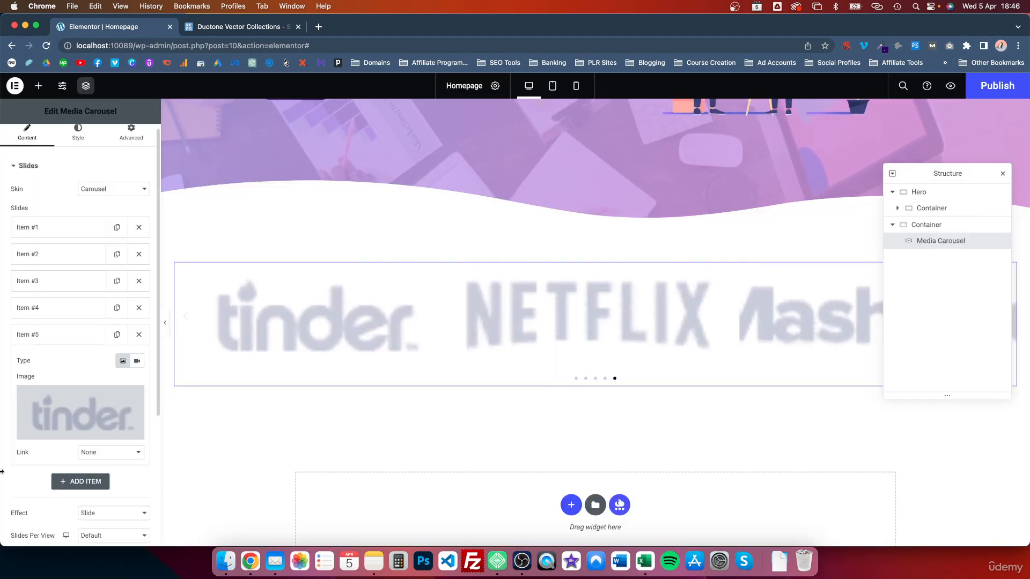
{"action": "left_click", "coordinate": [119, 296]}
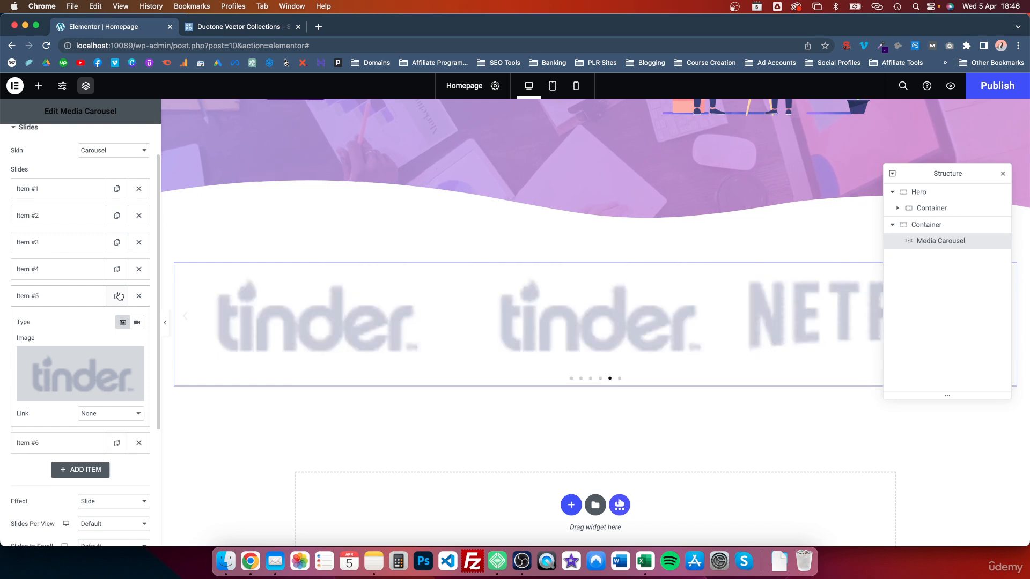
{"action": "left_click", "coordinate": [62, 435]}
{"action": "left_click", "coordinate": [74, 411]}
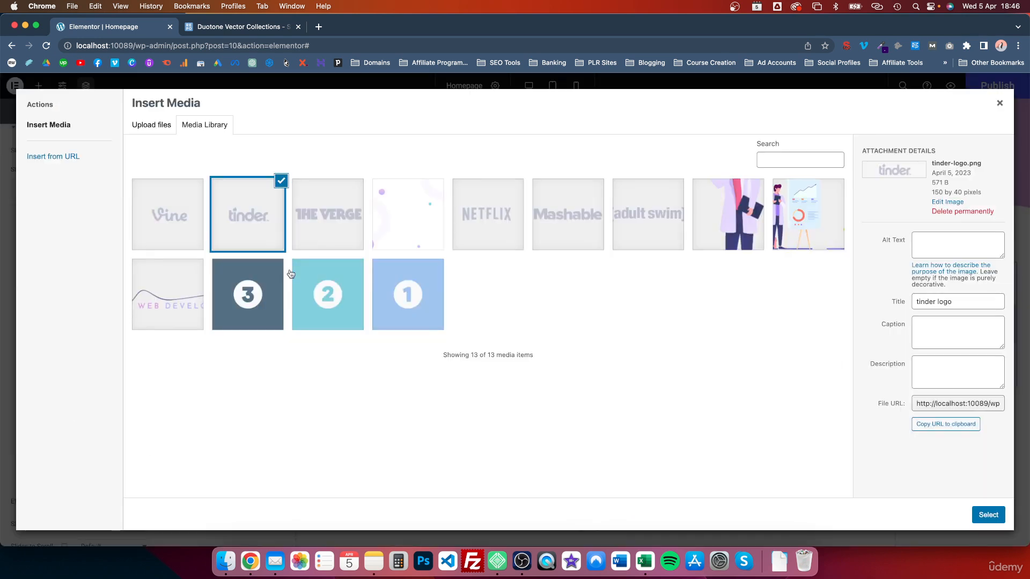
{"action": "left_click", "coordinate": [312, 207]}
{"action": "left_click", "coordinate": [1004, 513]}
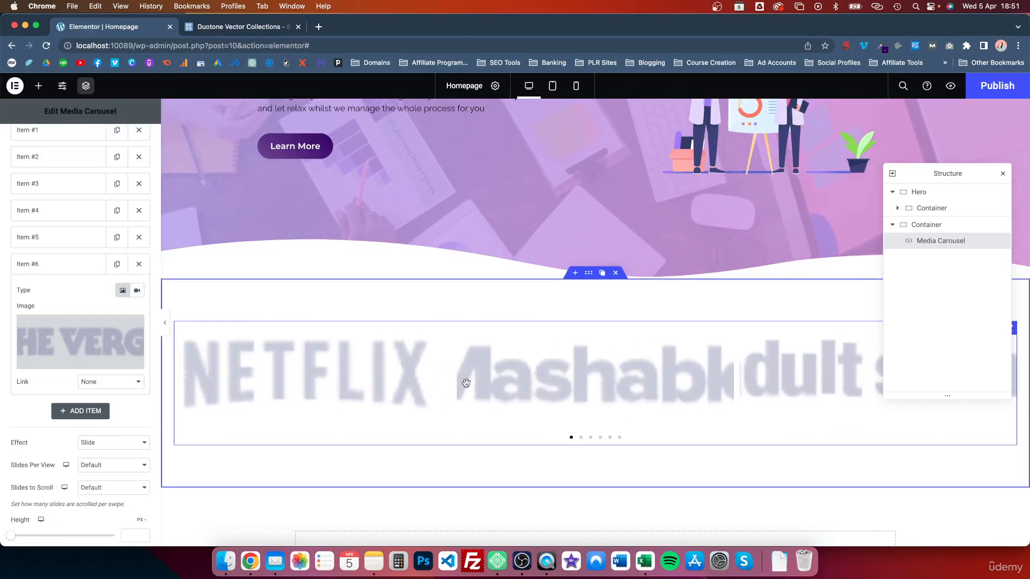
Set Slides Per View to 5 and Slides to Scroll to 1
{"action": "scroll", "coordinate": [81, 375], "scroll_direction": "down", "scroll_amount": 4}
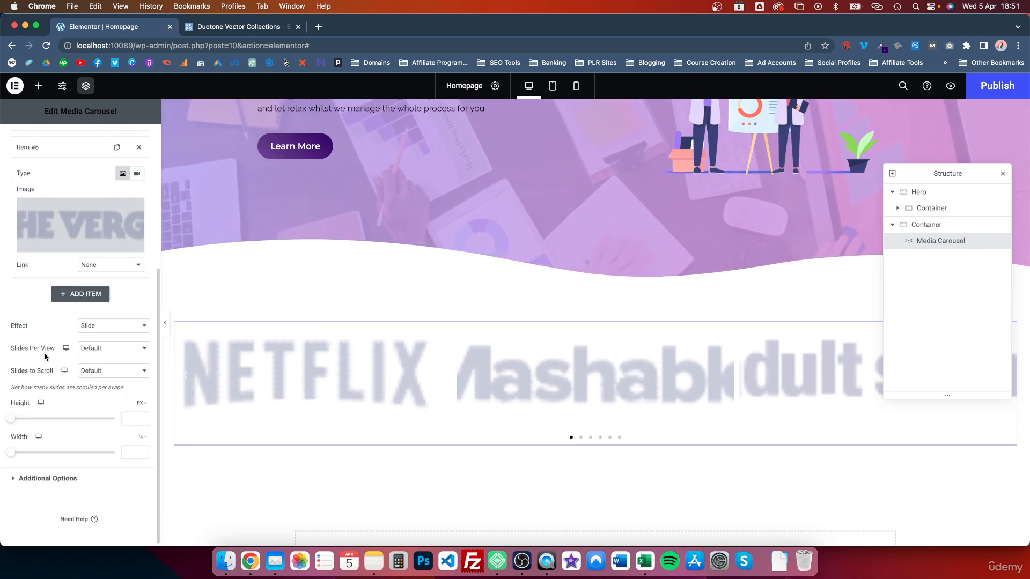
{"action": "left_click", "coordinate": [112, 348]}
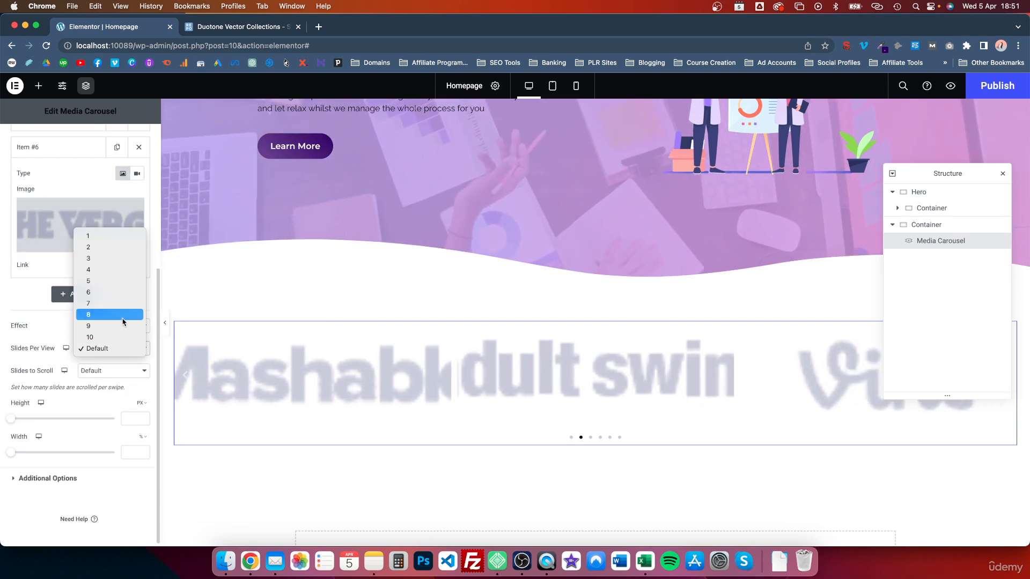
{"action": "left_click", "coordinate": [110, 292]}
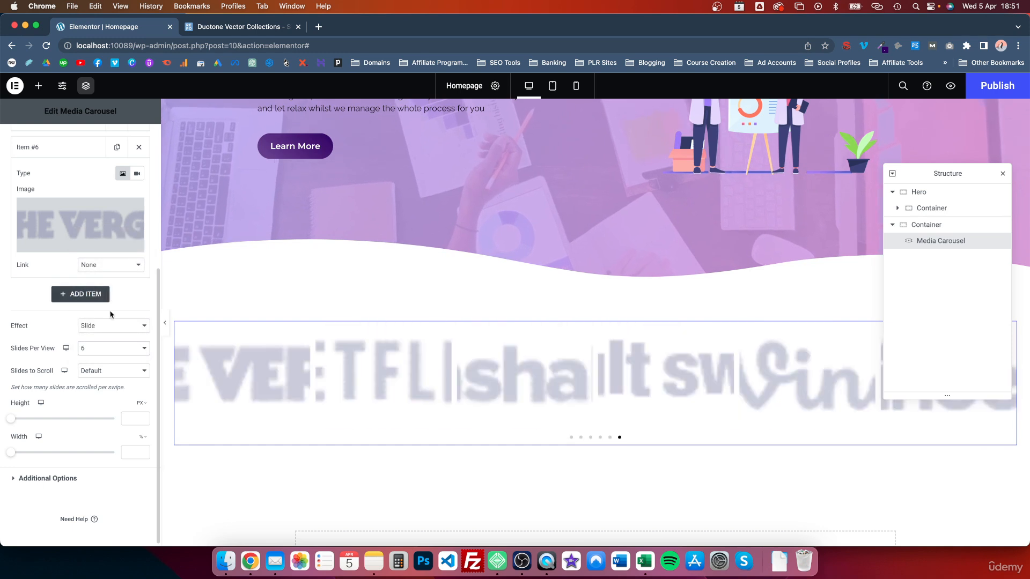
{"action": "left_click", "coordinate": [112, 348]}
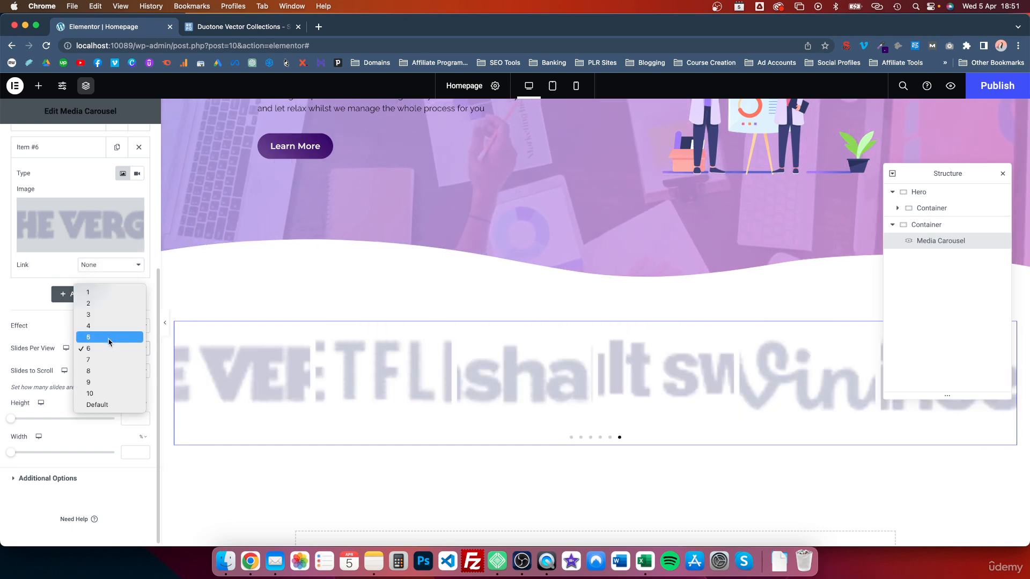
{"action": "left_click", "coordinate": [109, 338]}
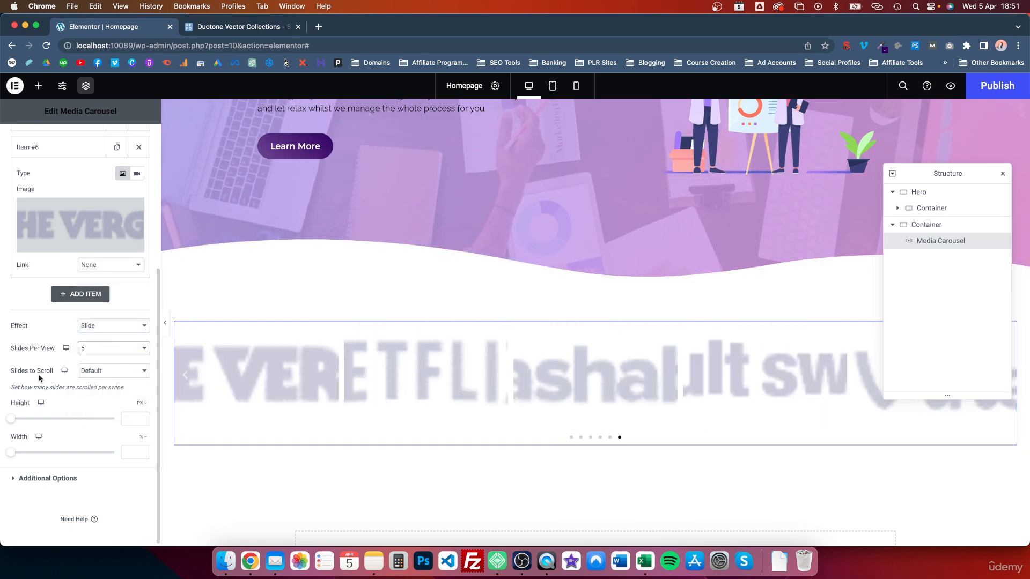
{"action": "left_click", "coordinate": [94, 372]}
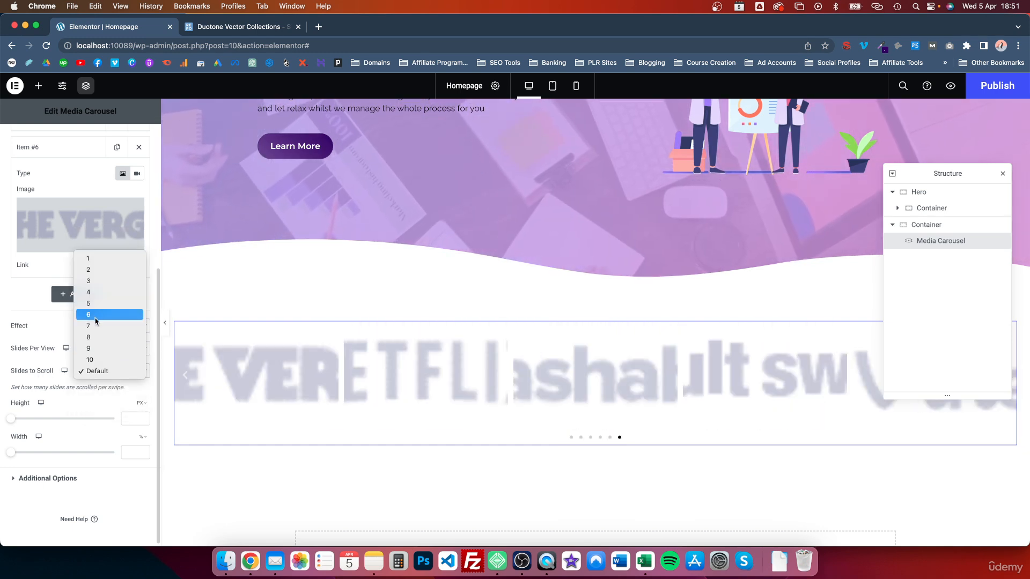
{"action": "left_click", "coordinate": [97, 259]}
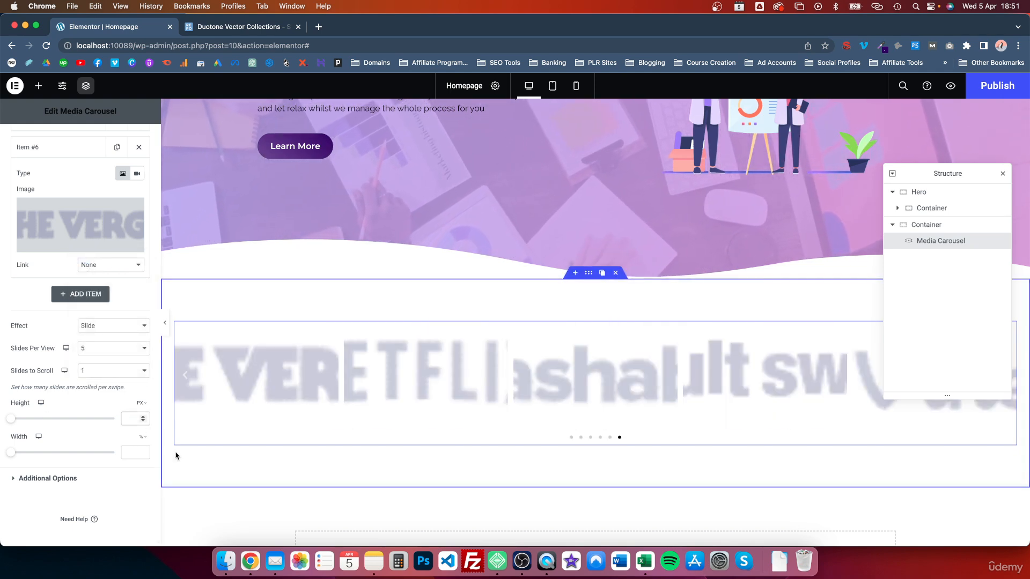
Set the carousel's slide height to 100 px and width to 100%
{"action": "type", "text": "100"}
{"action": "left_click", "coordinate": [133, 451]}
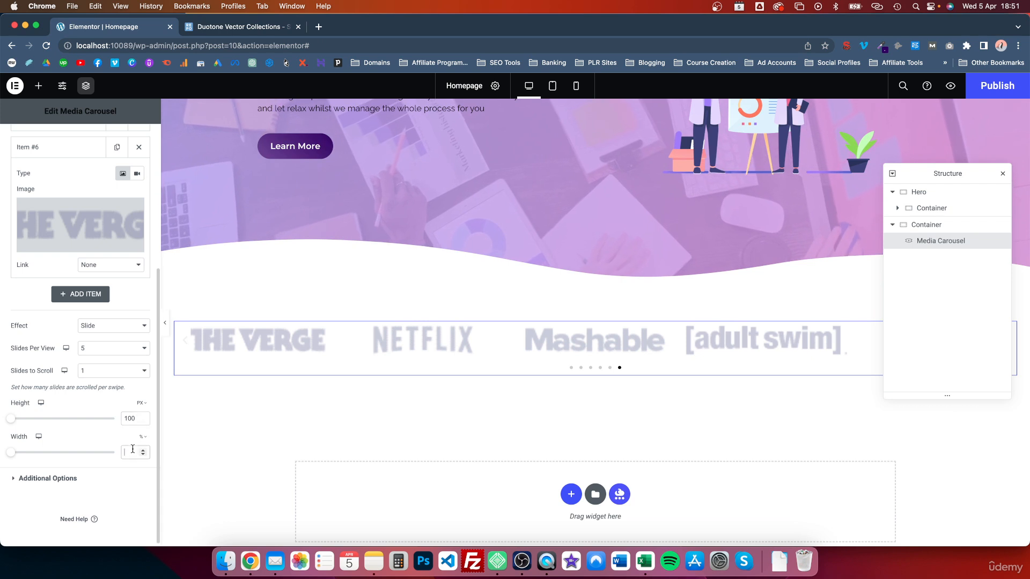
{"action": "type", "text": "100"}
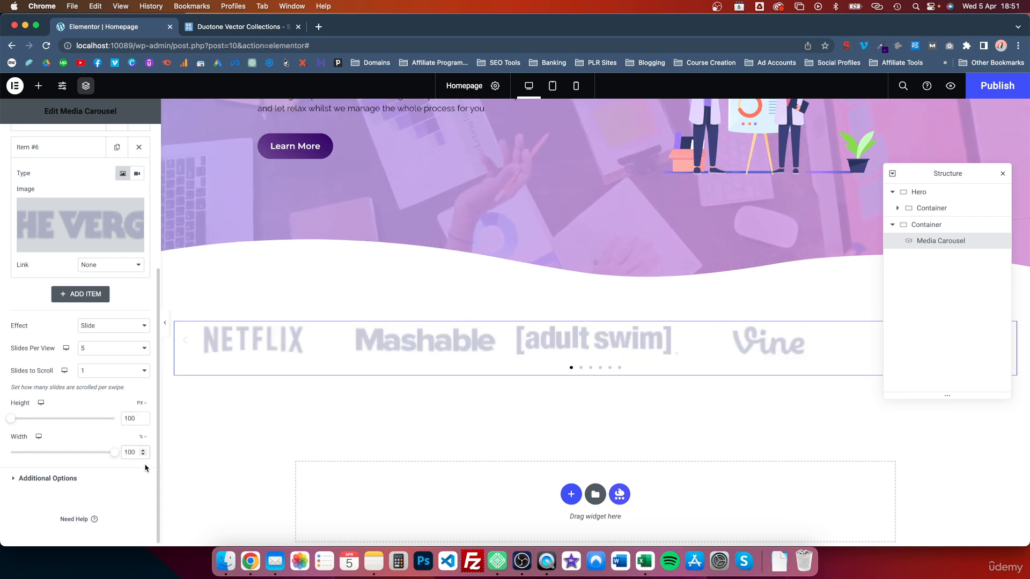
{"action": "left_click", "coordinate": [14, 478]}
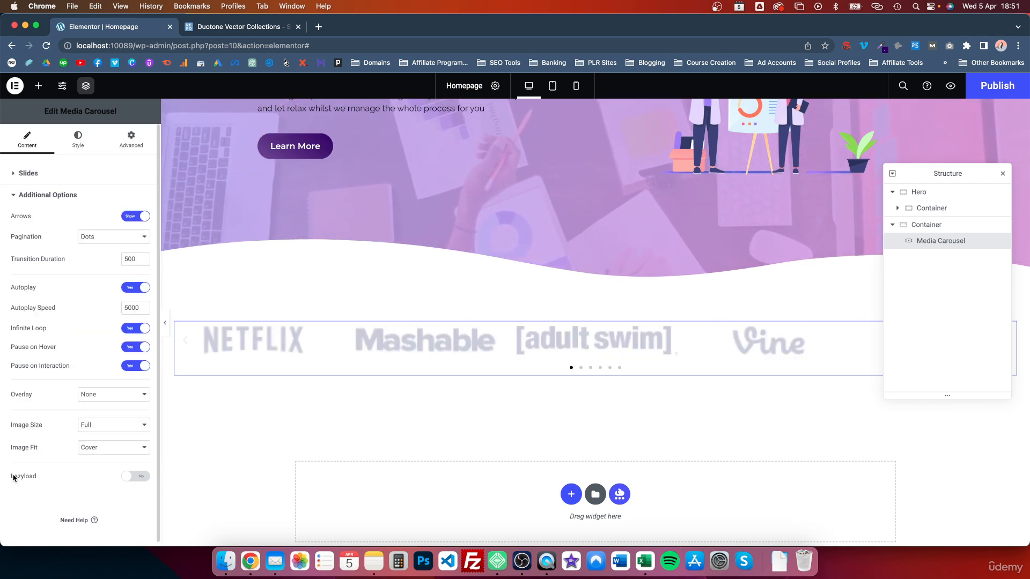
Hide the carousel's navigation arrows and fit the logos at their natural size
{"action": "left_click", "coordinate": [138, 217]}
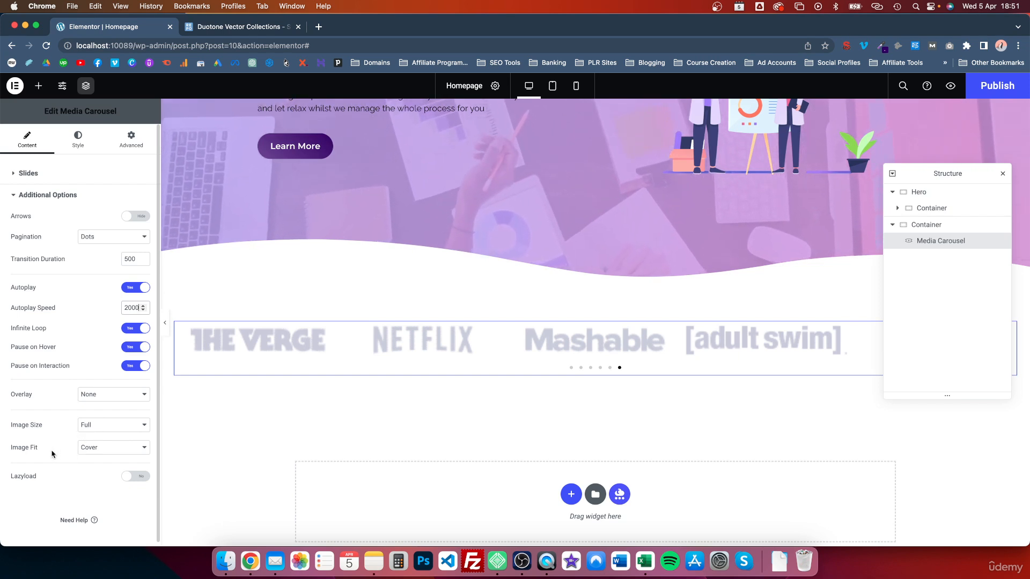
{"action": "left_click", "coordinate": [112, 451]}
{"action": "left_click", "coordinate": [111, 470]}
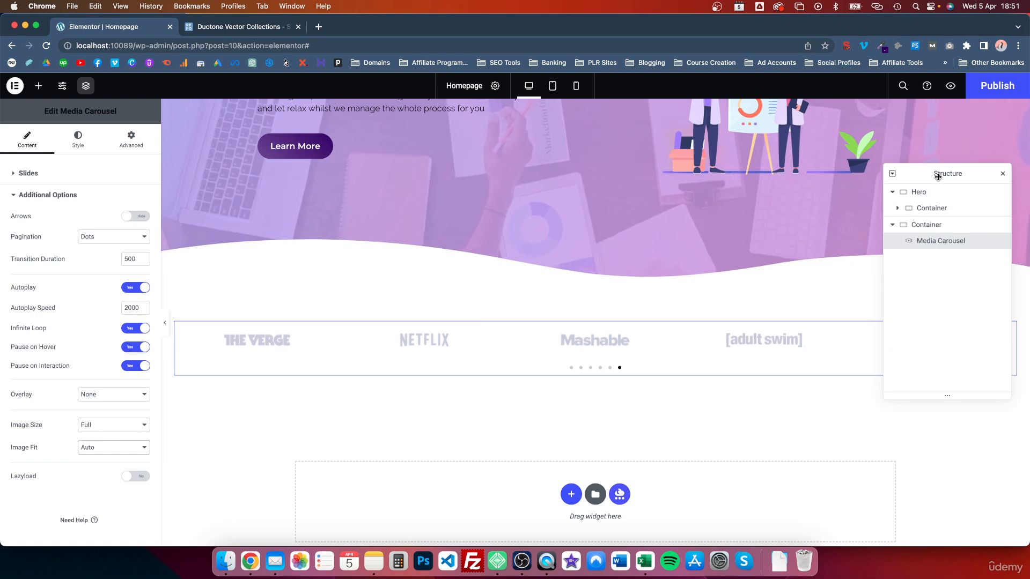
Set the carousel's Pagination to None under Additional Options
{"action": "left_click", "coordinate": [1000, 175]}
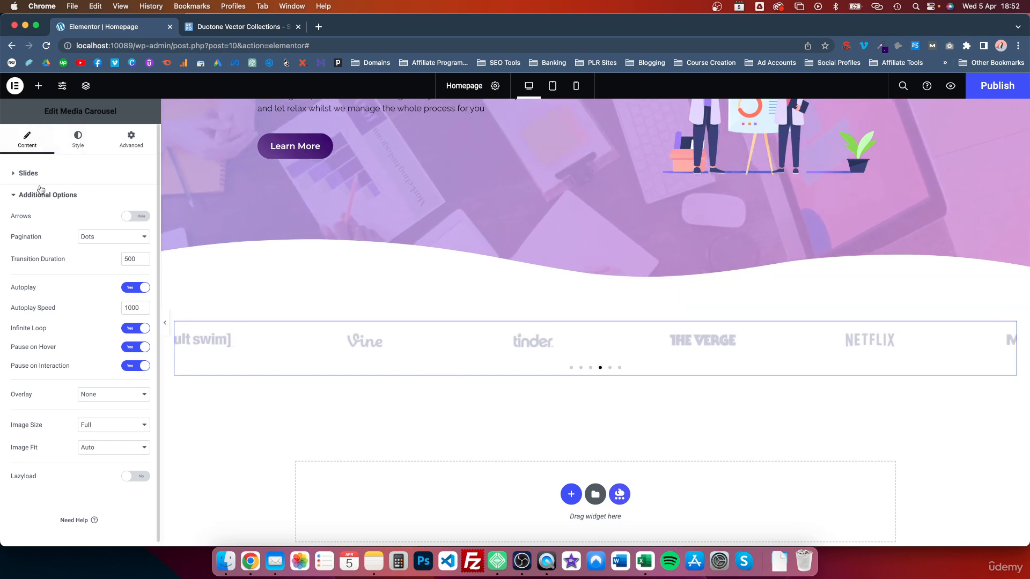
{"action": "left_click", "coordinate": [15, 174]}
{"action": "scroll", "coordinate": [43, 219], "scroll_direction": "down", "scroll_amount": 2}
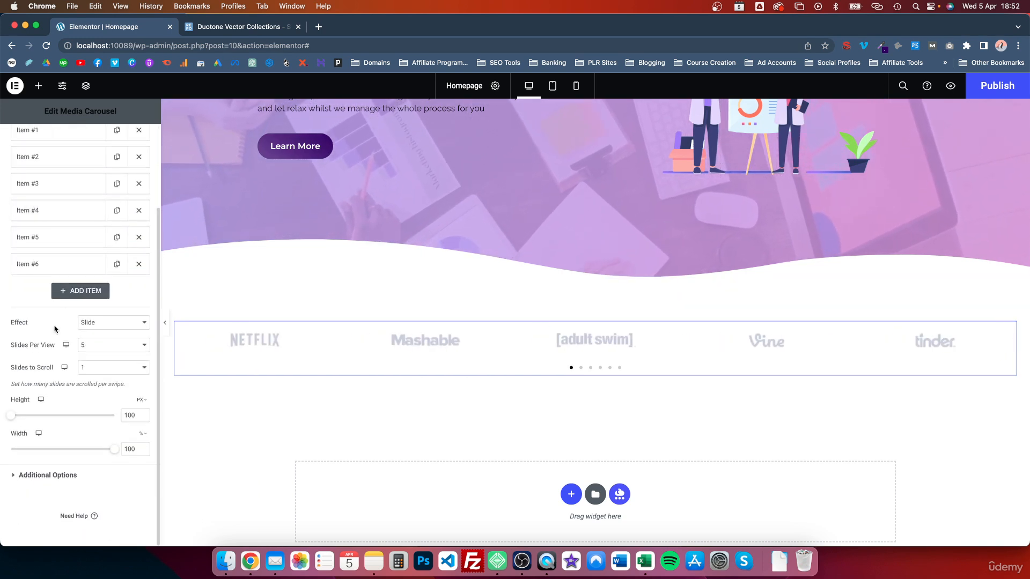
{"action": "left_click", "coordinate": [11, 477]}
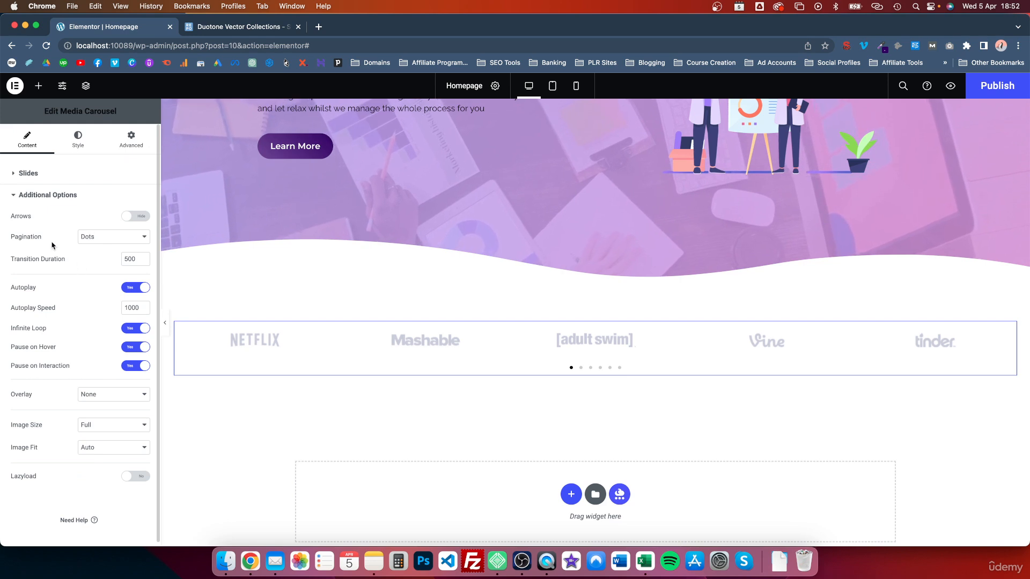
{"action": "left_click", "coordinate": [99, 235]}
{"action": "left_click", "coordinate": [98, 228]}
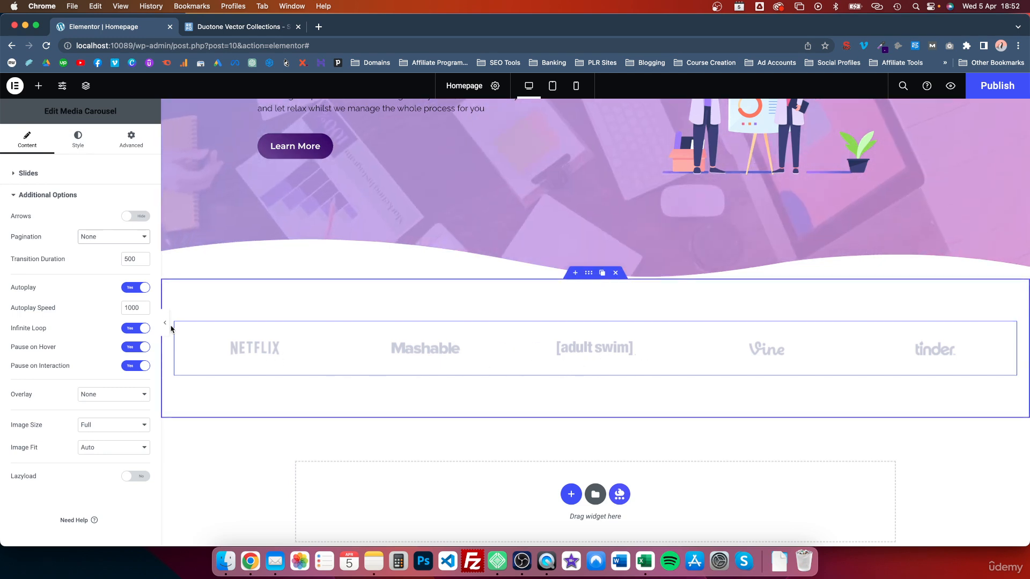
Try a Custom URL link on Item #1, then set its Link back to None
{"action": "left_click", "coordinate": [28, 173]}
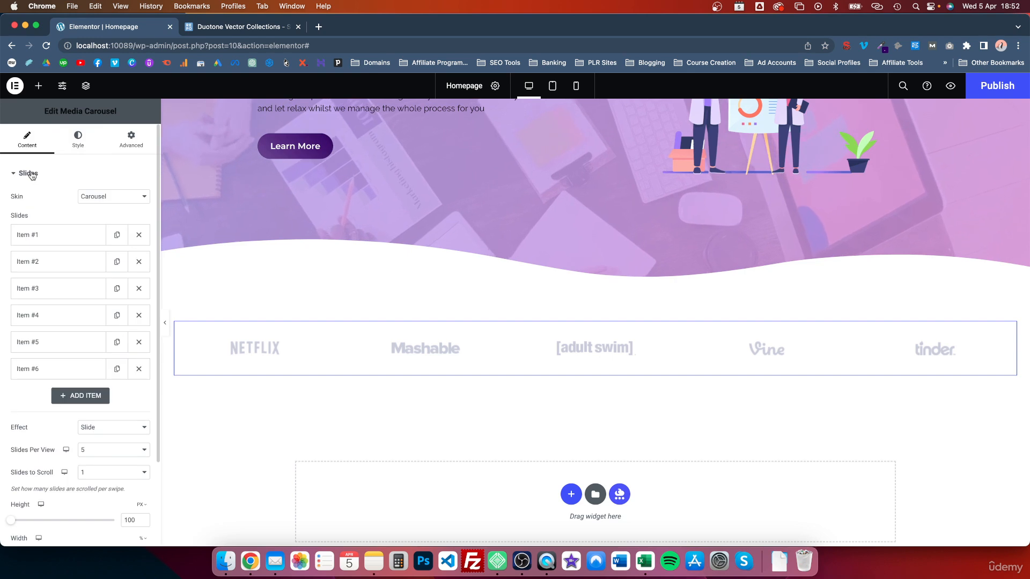
{"action": "left_click", "coordinate": [58, 236]}
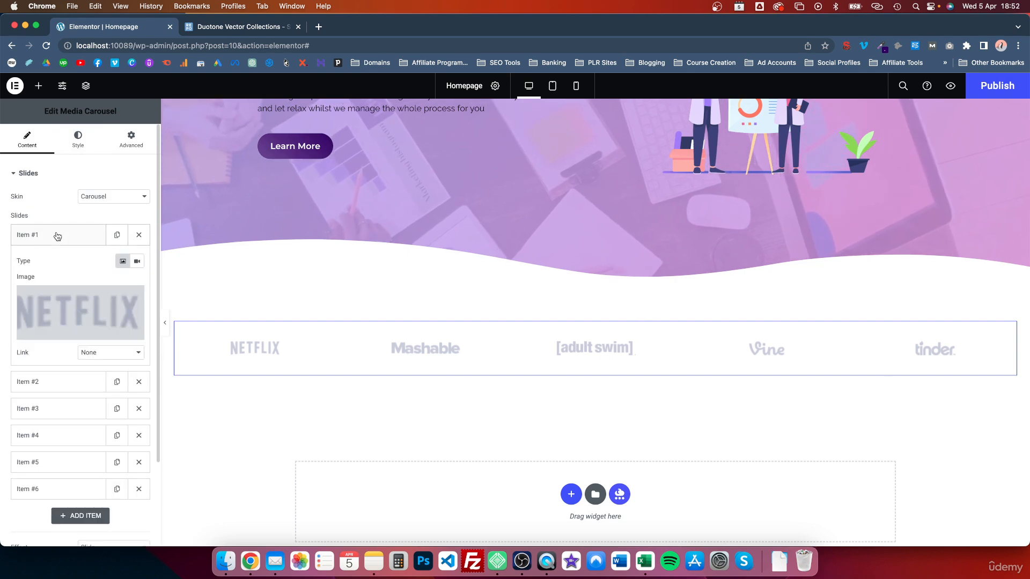
{"action": "left_click", "coordinate": [97, 354]}
{"action": "left_click", "coordinate": [104, 376]}
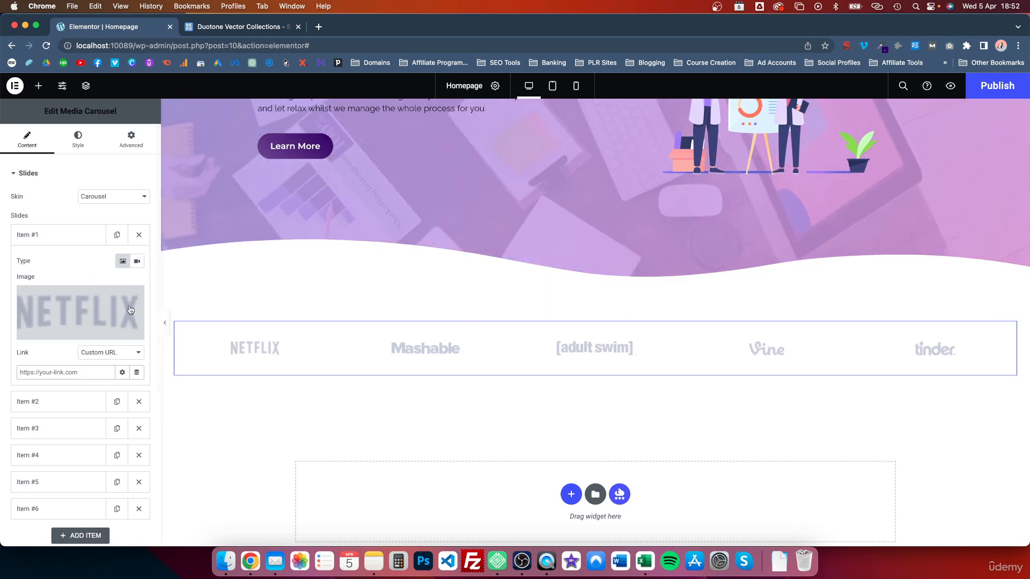
{"action": "left_click", "coordinate": [110, 354]}
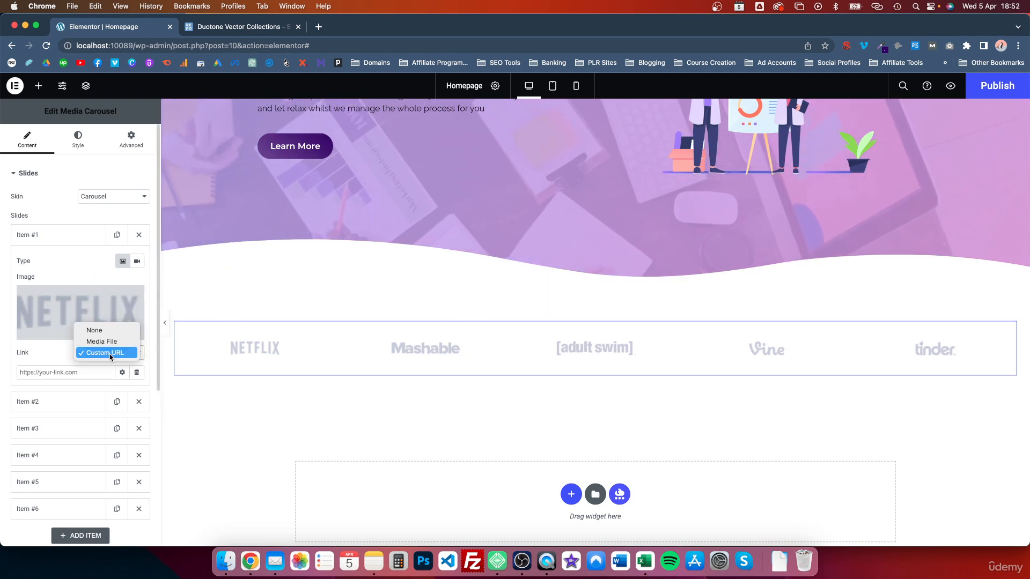
{"action": "left_click", "coordinate": [94, 330]}
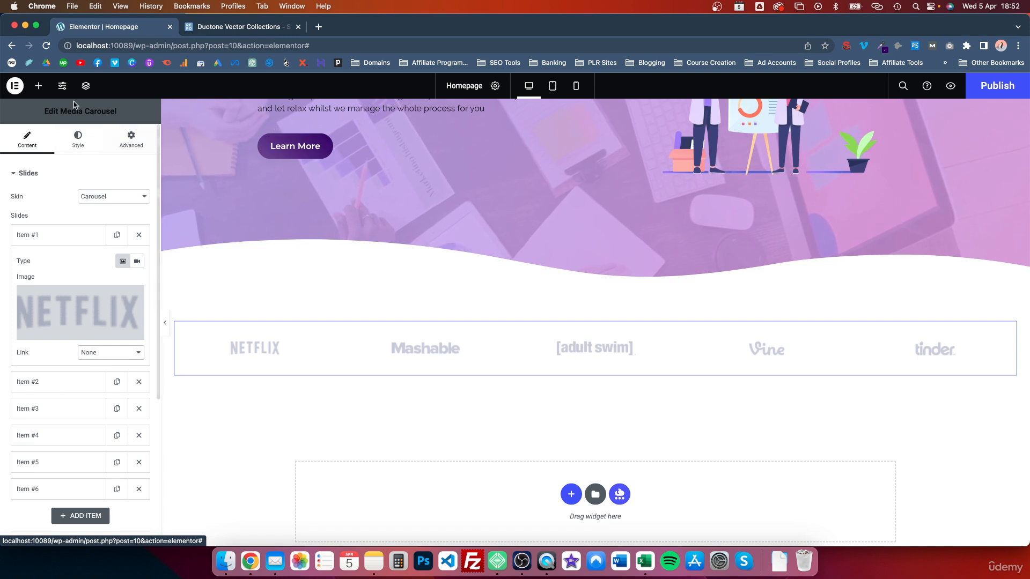
{"action": "left_click", "coordinate": [38, 87]}
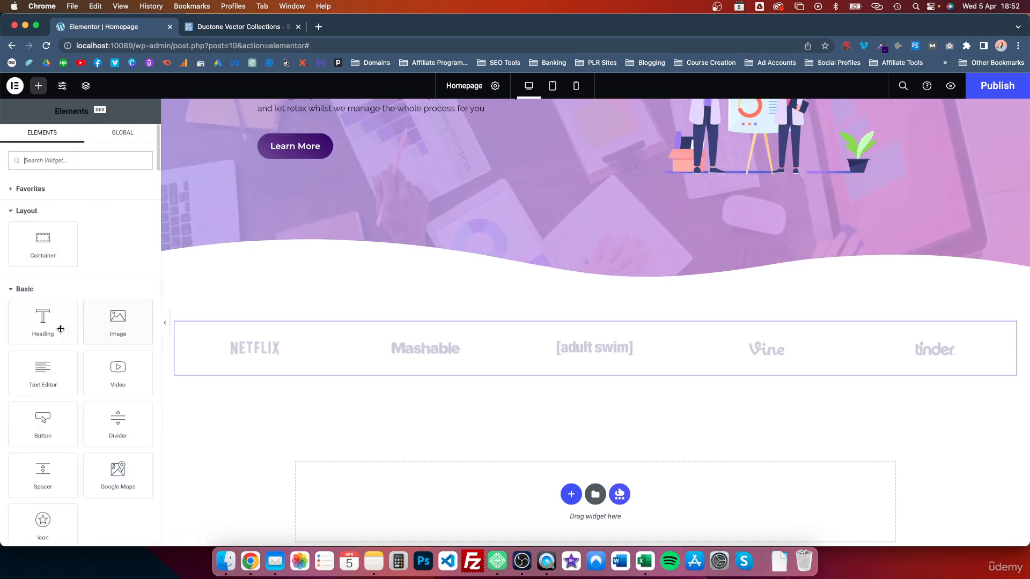
Add a Heading and set the container to Column direction, Justify Start, Align Items Center
{"action": "left_click_drag", "start_coordinate": [45, 326], "coordinate": [557, 341]}
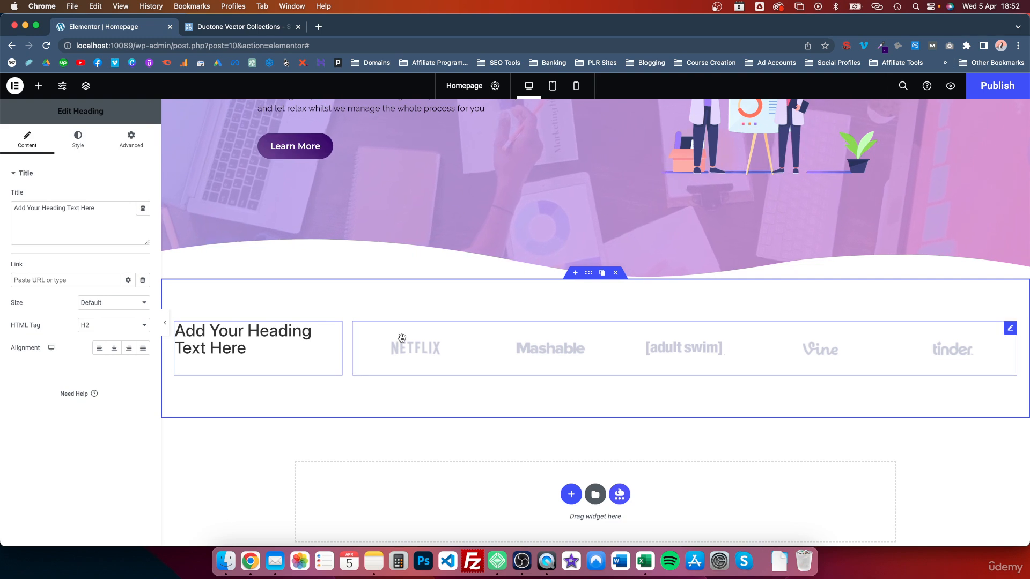
{"action": "left_click", "coordinate": [590, 273]}
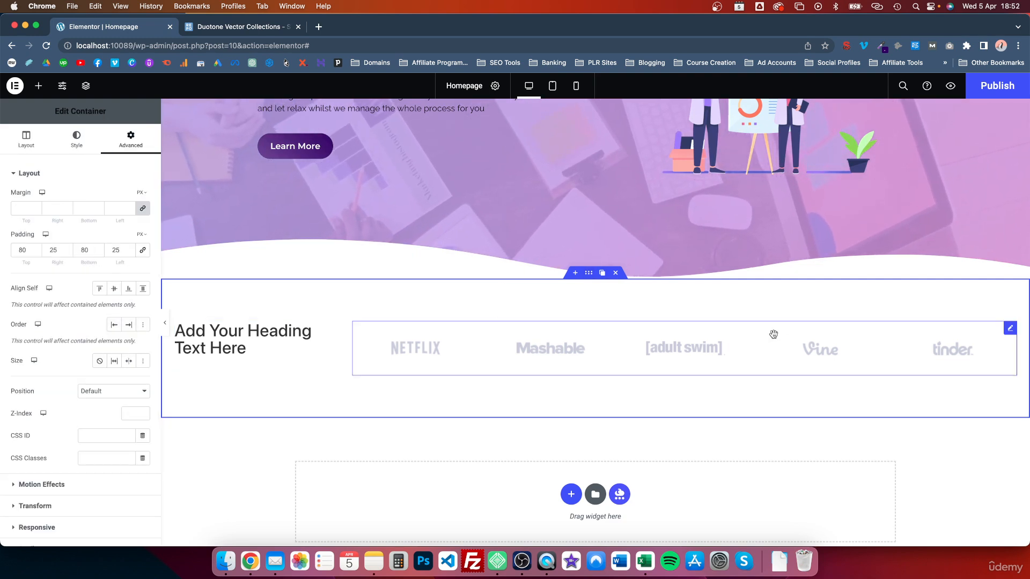
{"action": "left_click", "coordinate": [26, 139]}
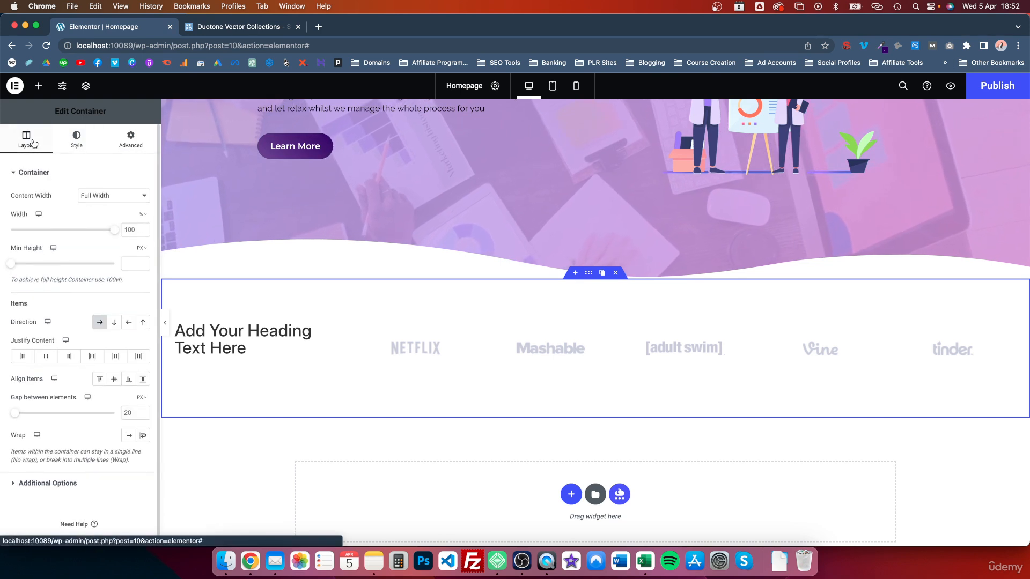
{"action": "left_click", "coordinate": [113, 323]}
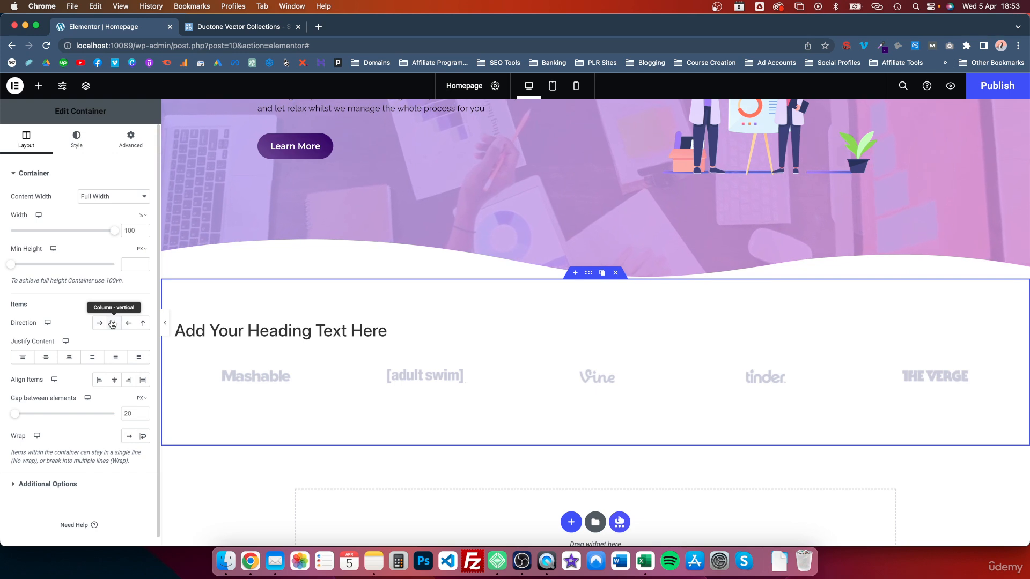
{"action": "left_click", "coordinate": [23, 358]}
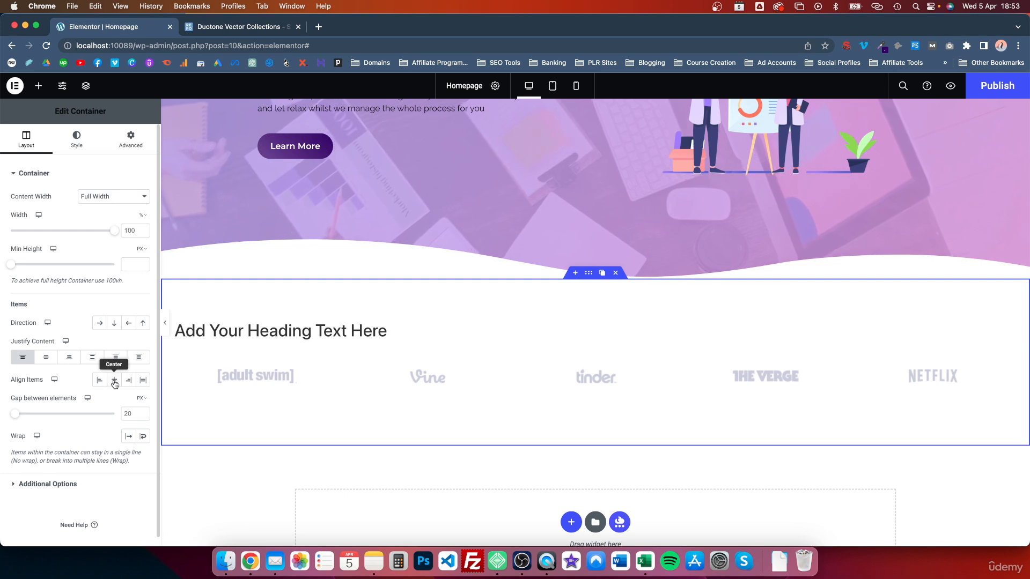
{"action": "left_click", "coordinate": [114, 381]}
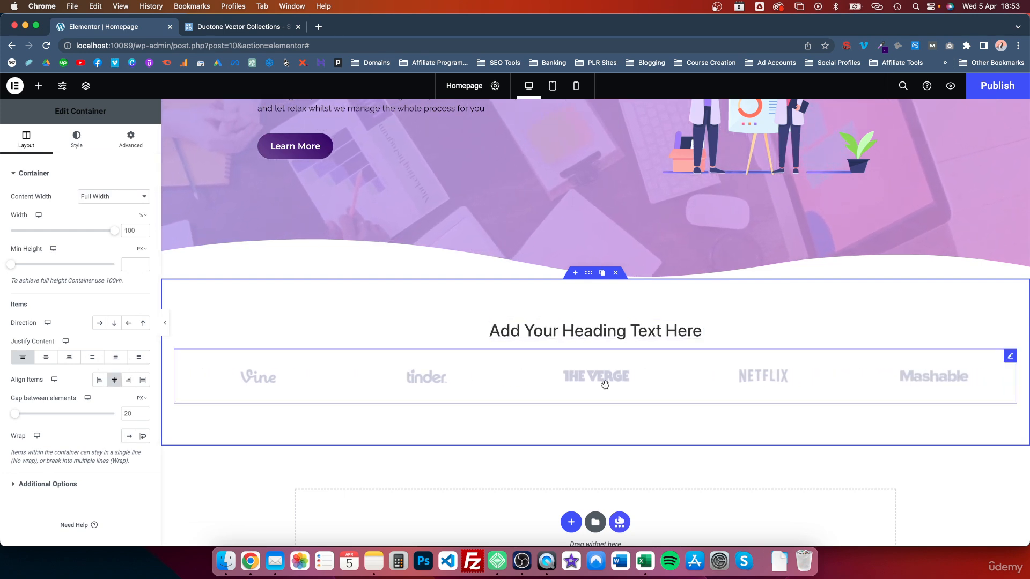
{"action": "left_click", "coordinate": [642, 329]}
{"action": "left_click", "coordinate": [106, 208]}
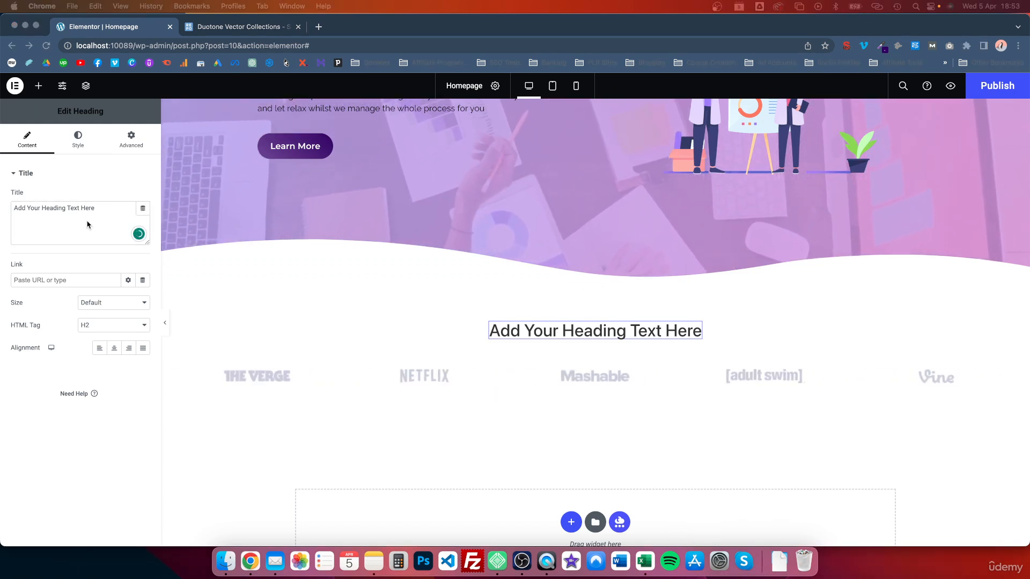
Change the heading text to 'Trusted by innovative companies' and make it an H3
{"action": "triple_click", "coordinate": [66, 210]}
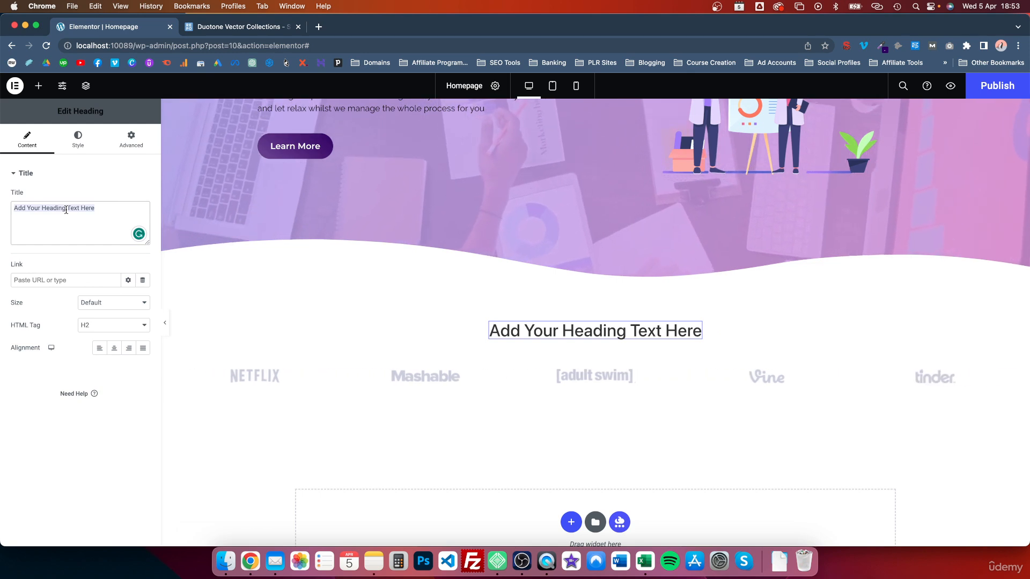
{"action": "type", "text": "We"}
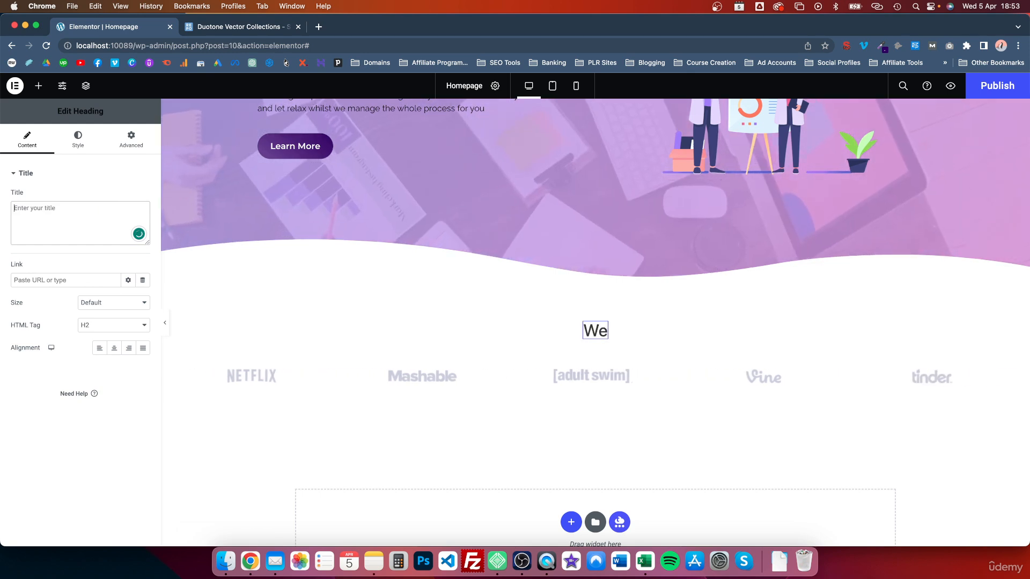
{"action": "key", "text": "BackSpace"}
{"action": "key", "text": "BackSpace"}
{"action": "type", "text": "We are "}
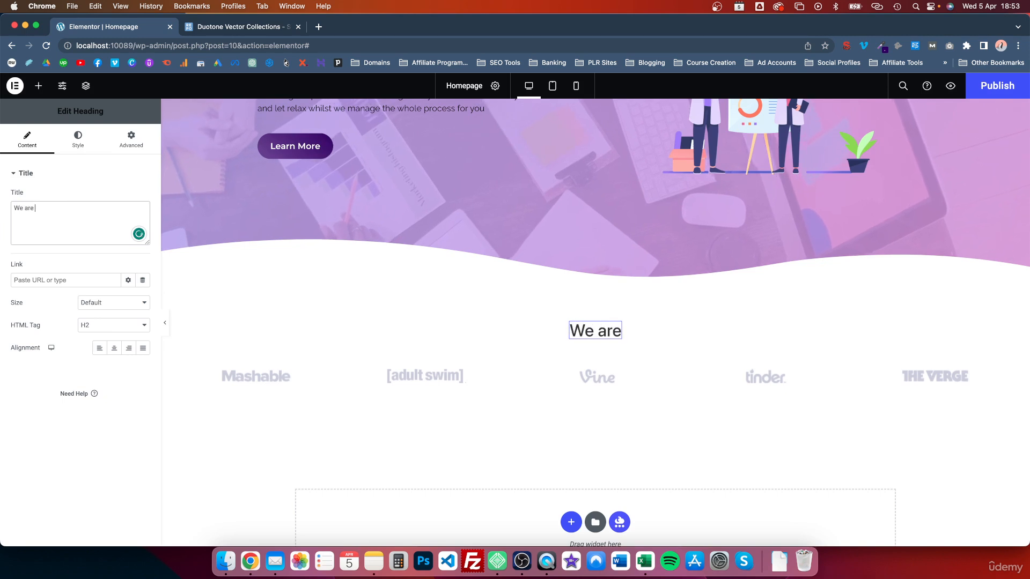
{"action": "type", "text": "trusted by inn"}
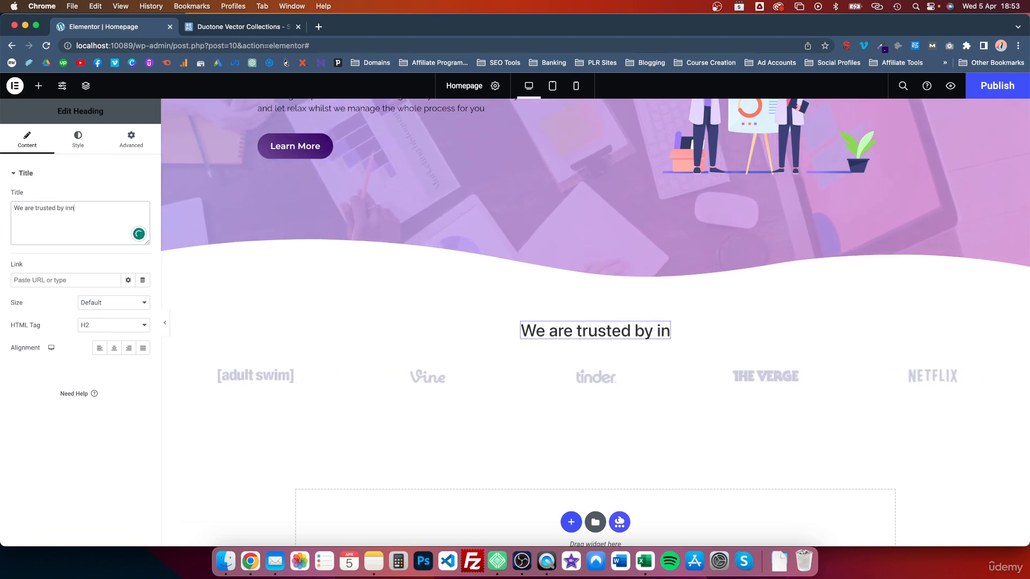
{"action": "type", "text": "ovative companies"}
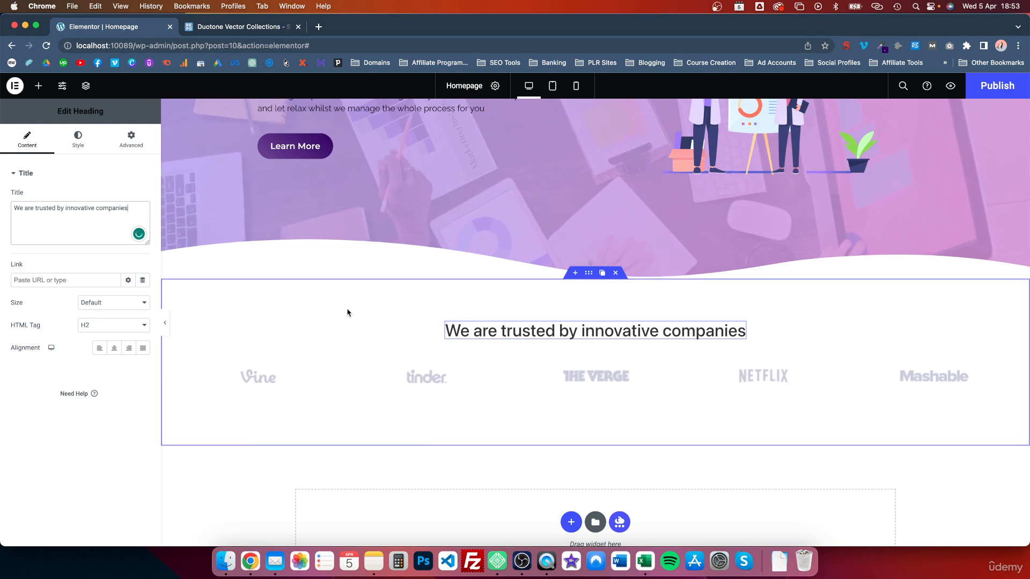
{"action": "left_click", "coordinate": [503, 331]}
{"action": "key", "text": "BackSpace"}
{"action": "key", "text": "BackSpace"}
{"action": "key", "text": "BackSpace"}
{"action": "key", "text": "BackSpace"}
{"action": "key", "text": "BackSpace"}
{"action": "key", "text": "BackSpace"}
{"action": "key", "text": "BackSpace"}
{"action": "key", "text": "BackSpace"}
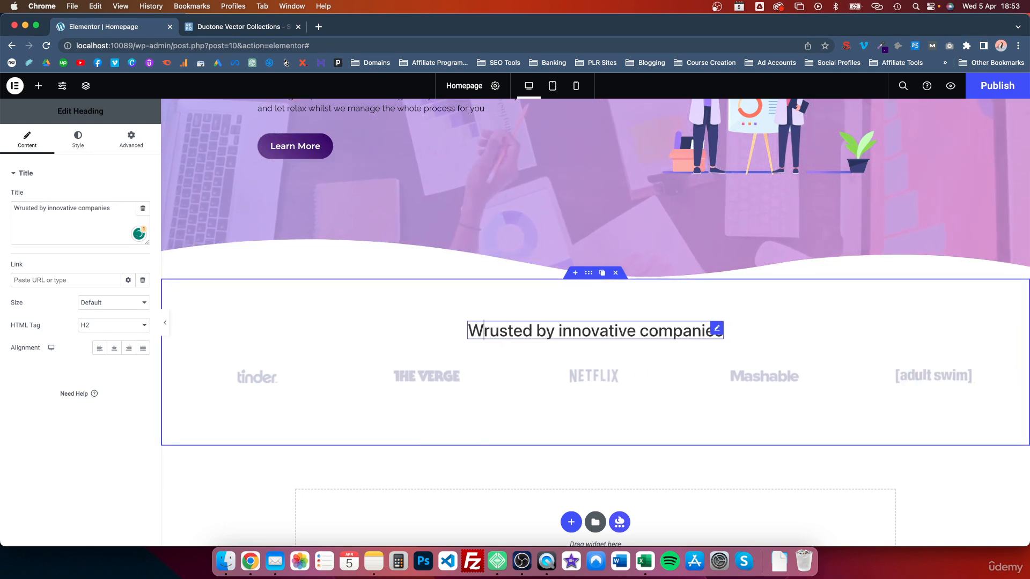
{"action": "type", "text": "T"}
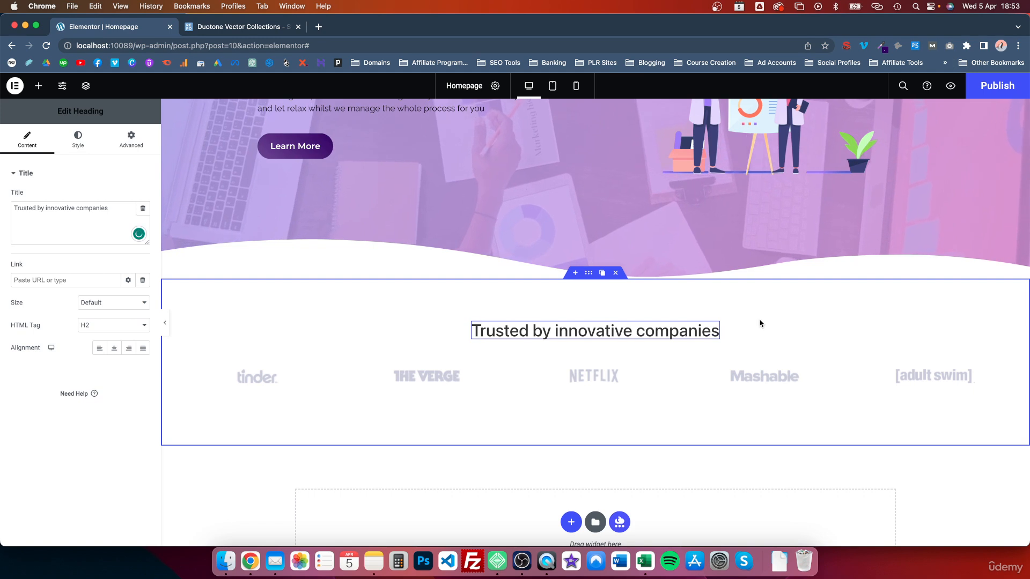
{"action": "left_click", "coordinate": [103, 326]}
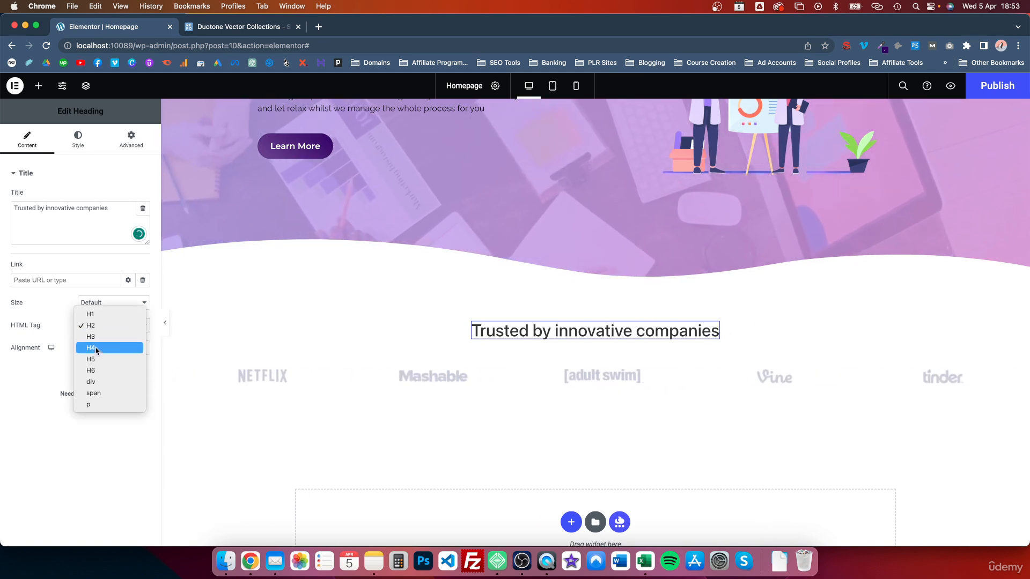
{"action": "left_click", "coordinate": [95, 337]}
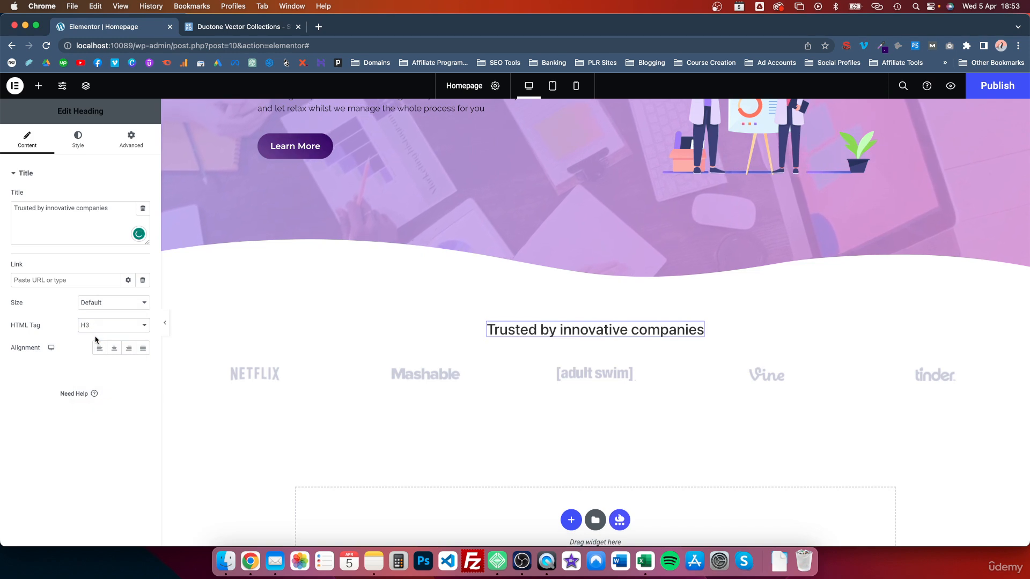
Style the heading with the Accent global colour and Primary global font
{"action": "left_click", "coordinate": [78, 140]}
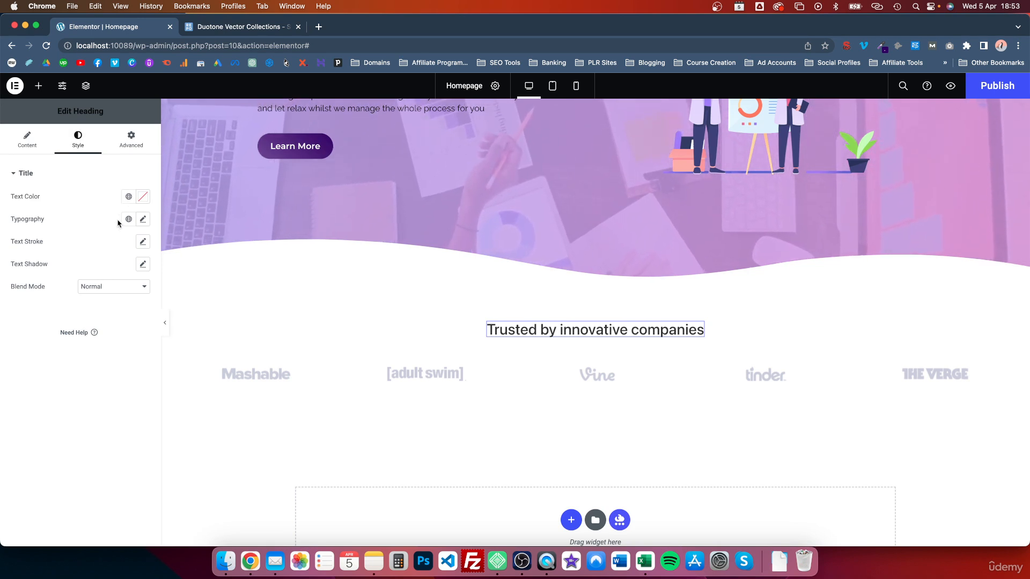
{"action": "left_click", "coordinate": [128, 197]}
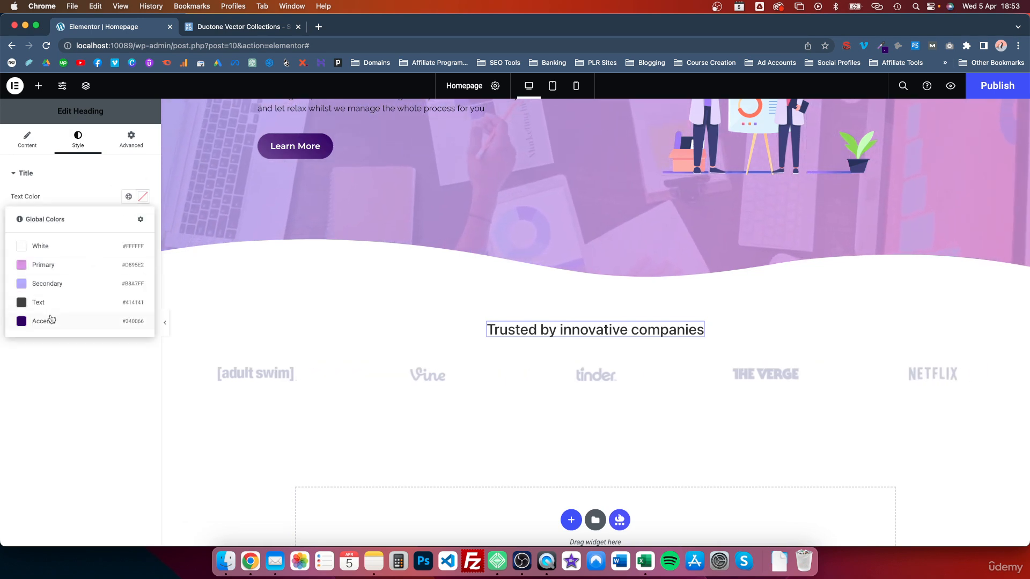
{"action": "left_click", "coordinate": [47, 320]}
{"action": "left_click", "coordinate": [128, 218]}
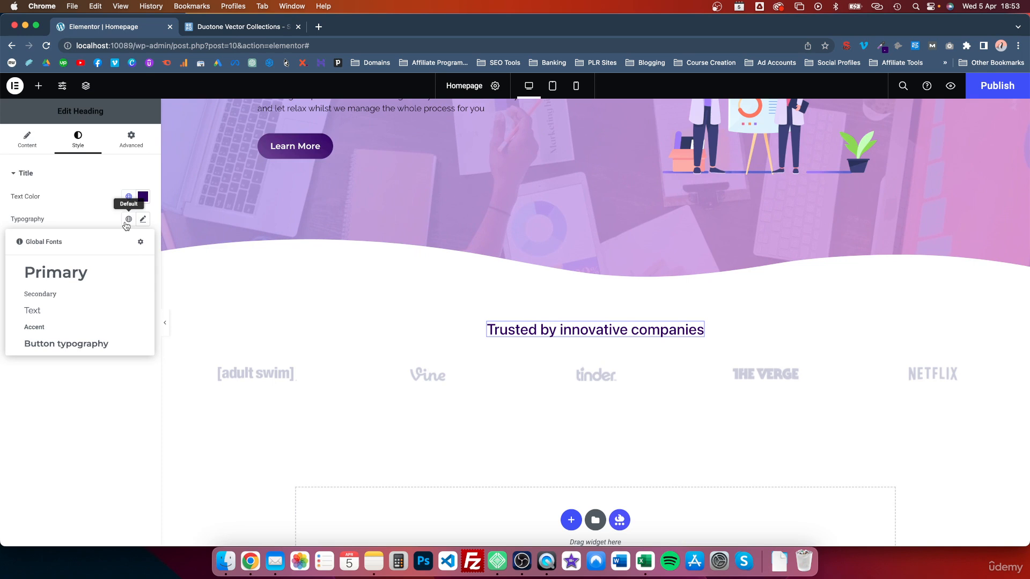
{"action": "left_click", "coordinate": [63, 271]}
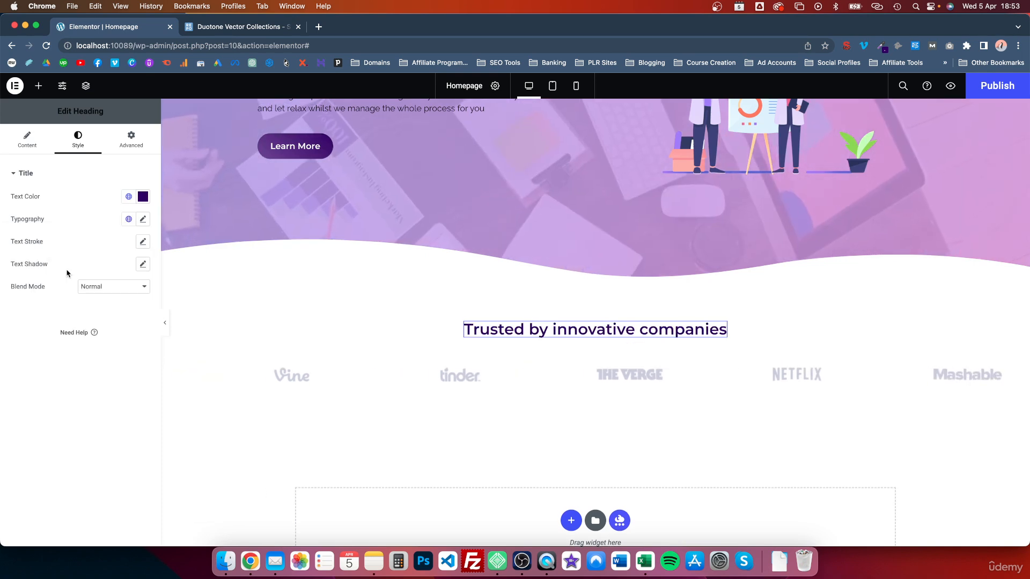
Try the Secondary global font on the heading, then switch it to the Text global font
{"action": "left_click", "coordinate": [142, 220]}
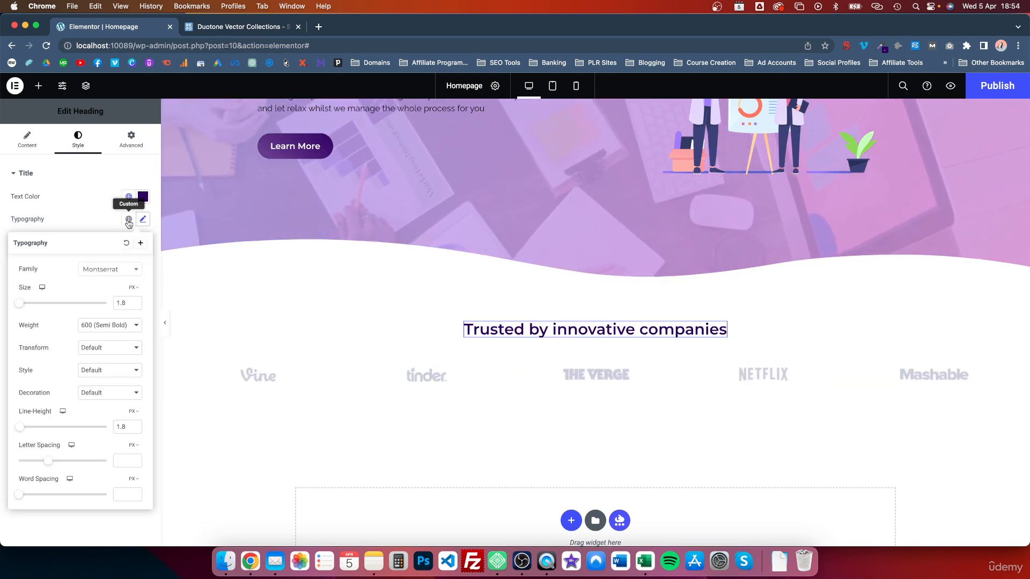
{"action": "left_click", "coordinate": [129, 222]}
{"action": "left_click", "coordinate": [48, 294]}
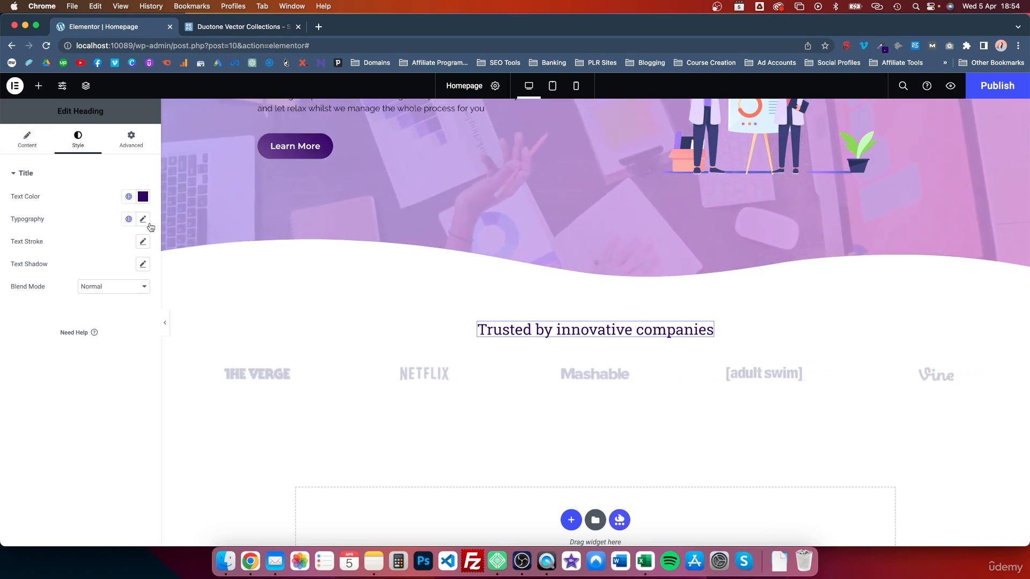
{"action": "left_click", "coordinate": [129, 221]}
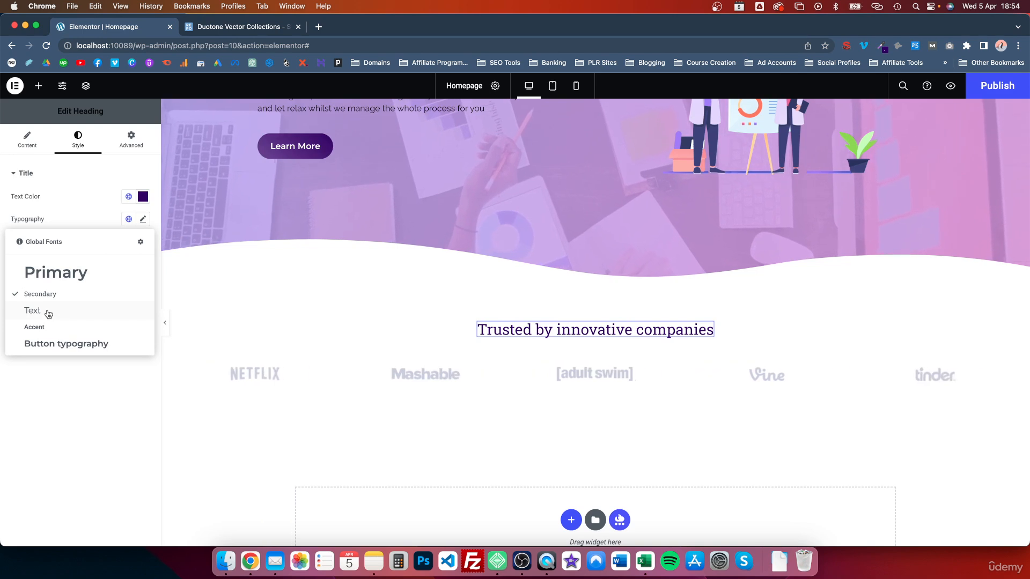
{"action": "left_click", "coordinate": [48, 315]}
Set the heading's custom typography to weight 300 (Light) and size 1.1
{"action": "left_click", "coordinate": [143, 219]}
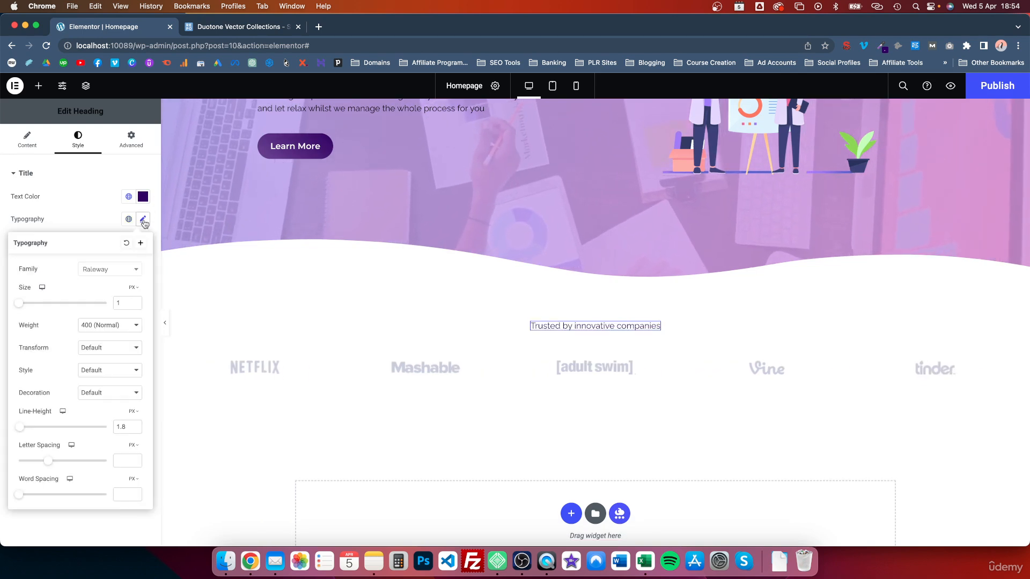
{"action": "left_click", "coordinate": [107, 327]}
{"action": "left_click", "coordinate": [105, 313]}
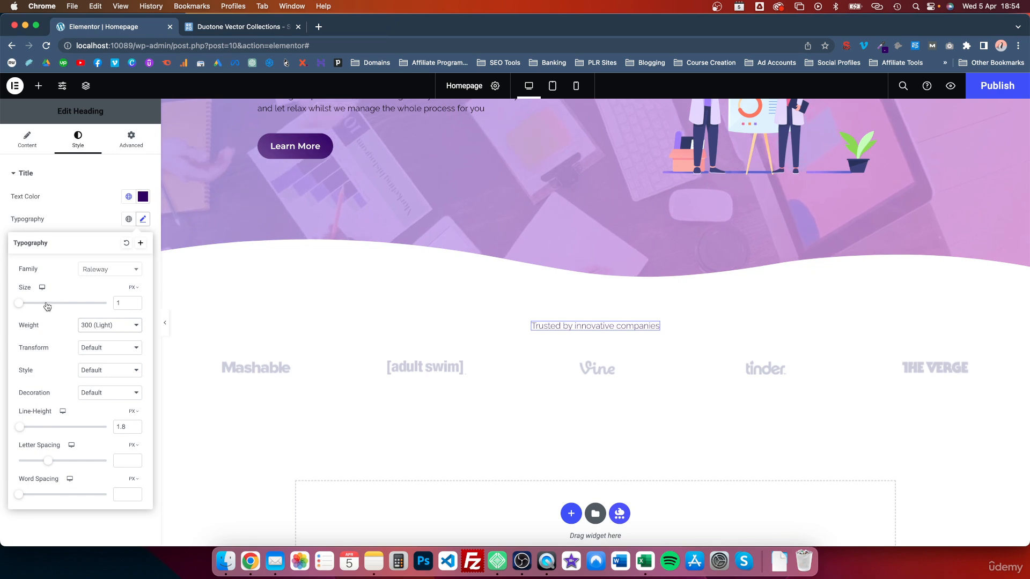
{"action": "left_click", "coordinate": [134, 288]}
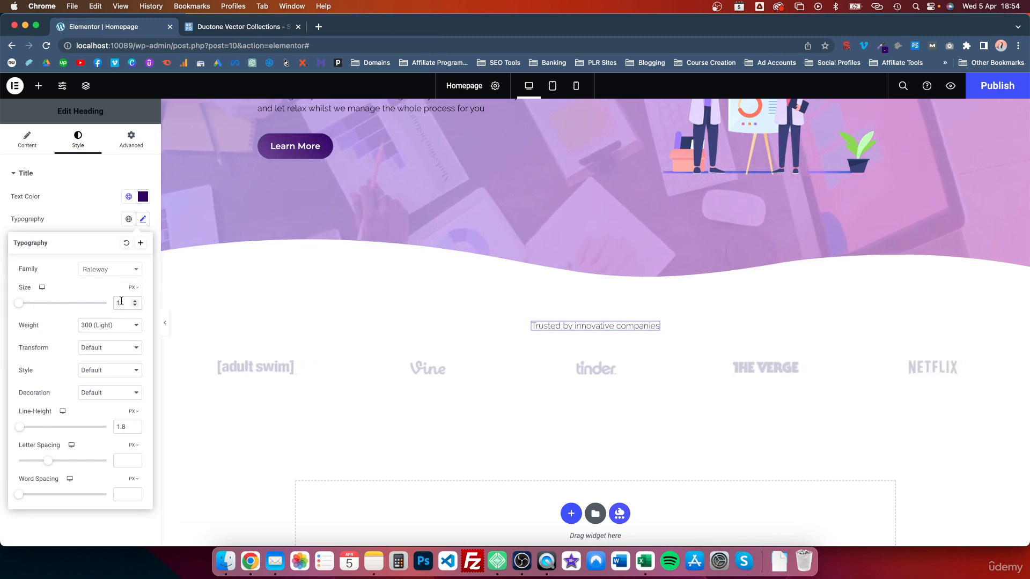
{"action": "type", "text": ".1"}
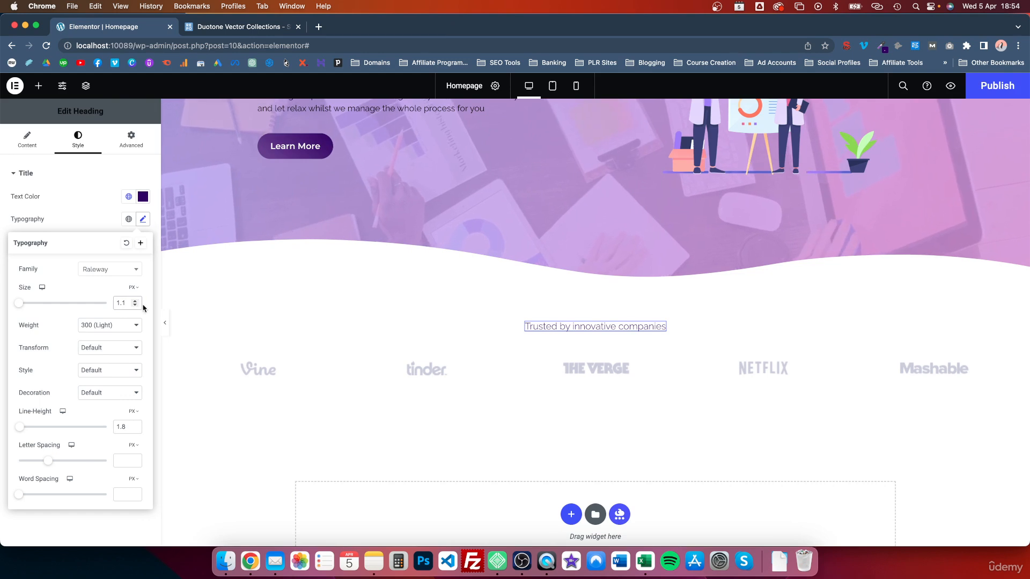
{"action": "left_click", "coordinate": [135, 301]}
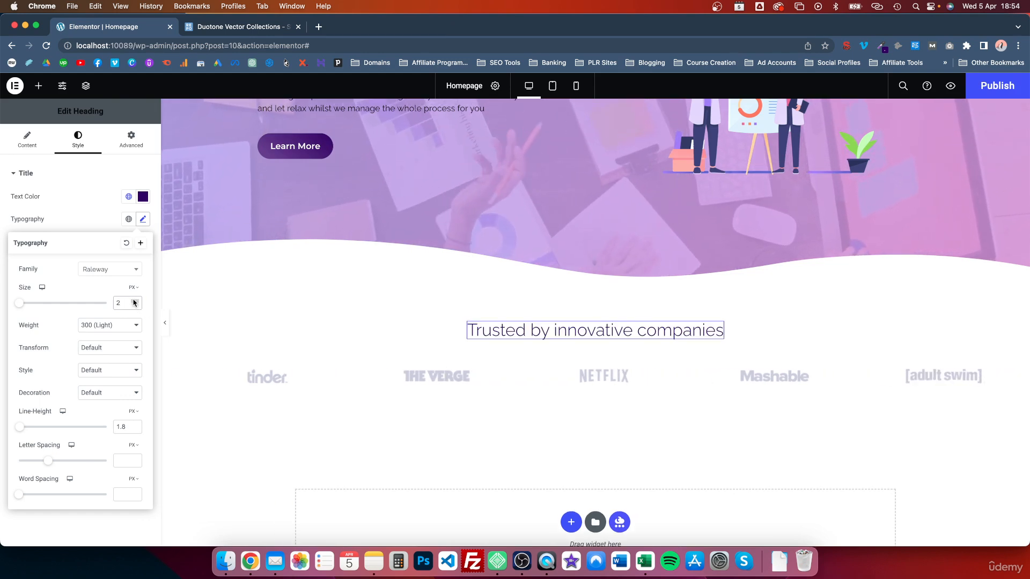
{"action": "left_click", "coordinate": [134, 305]}
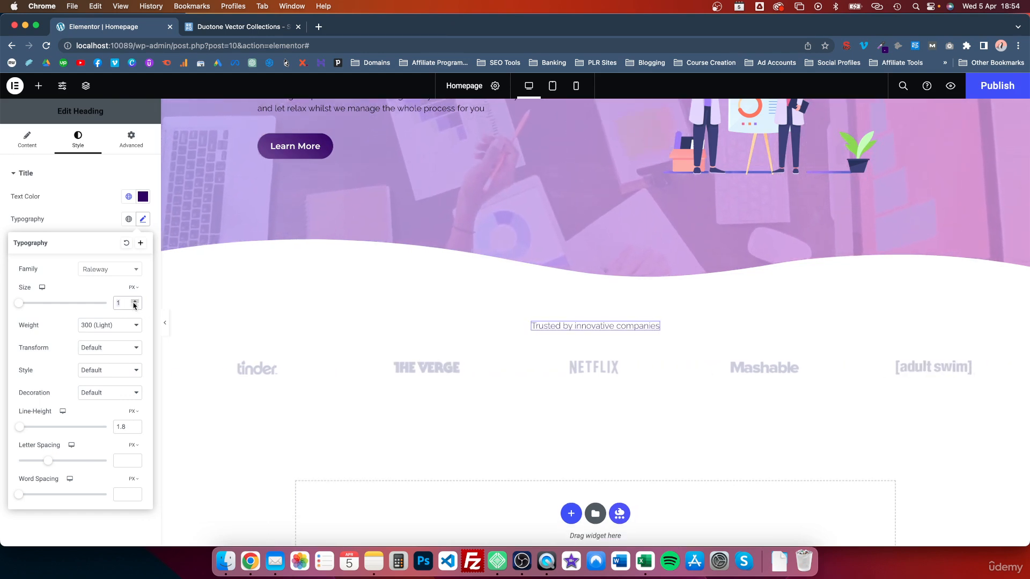
{"action": "left_click", "coordinate": [135, 301]}
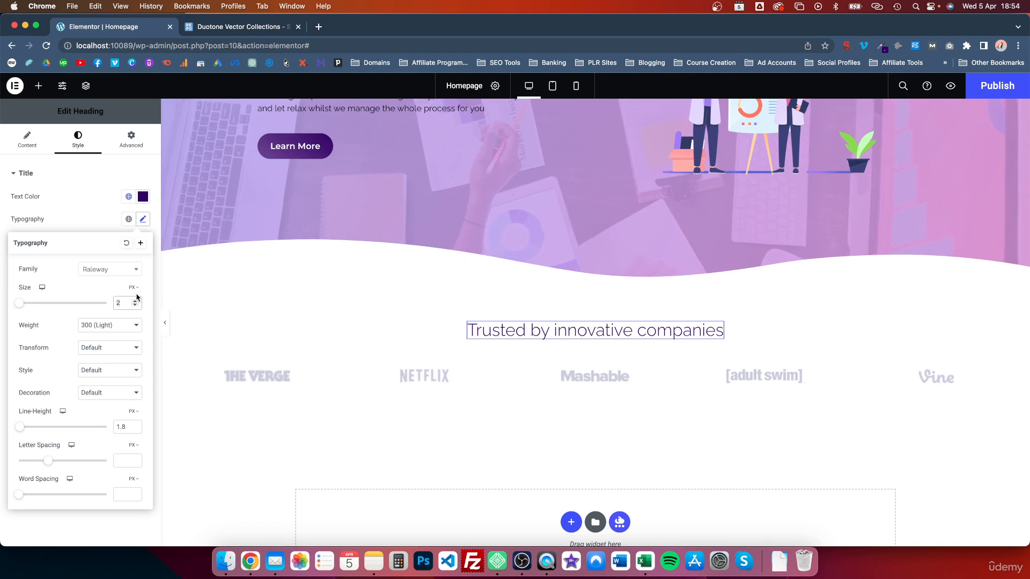
{"action": "double_click", "coordinate": [126, 302]}
{"action": "type", "text": "1.1"}
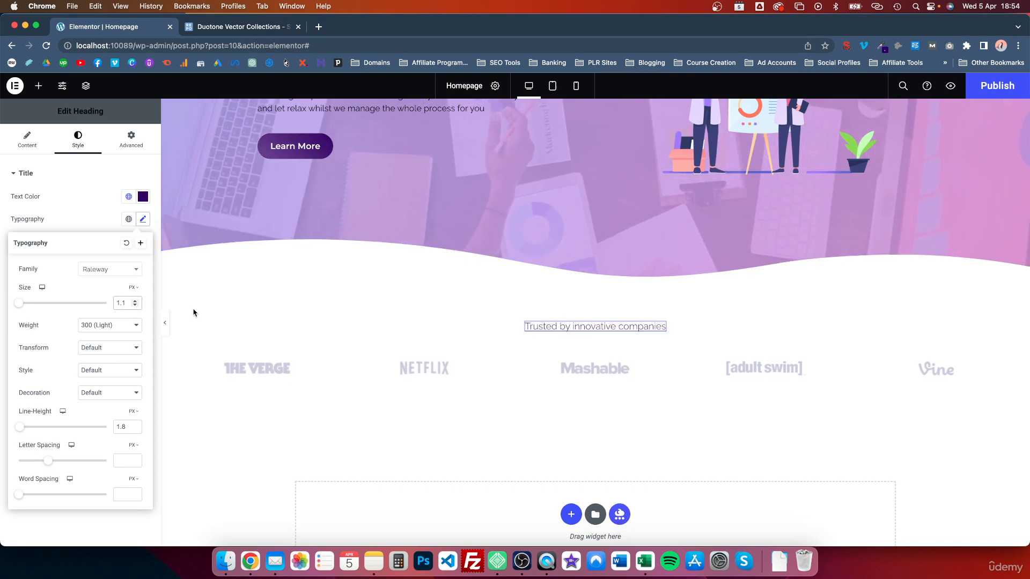
{"action": "left_click", "coordinate": [137, 288]}
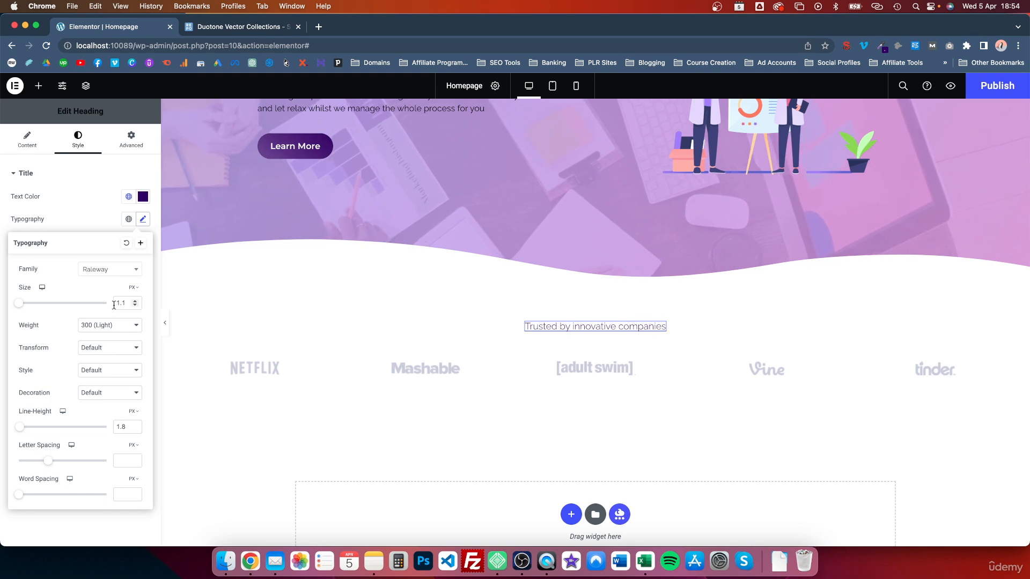
Add a new single-row container section below the logo strip
{"action": "left_click", "coordinate": [663, 329]}
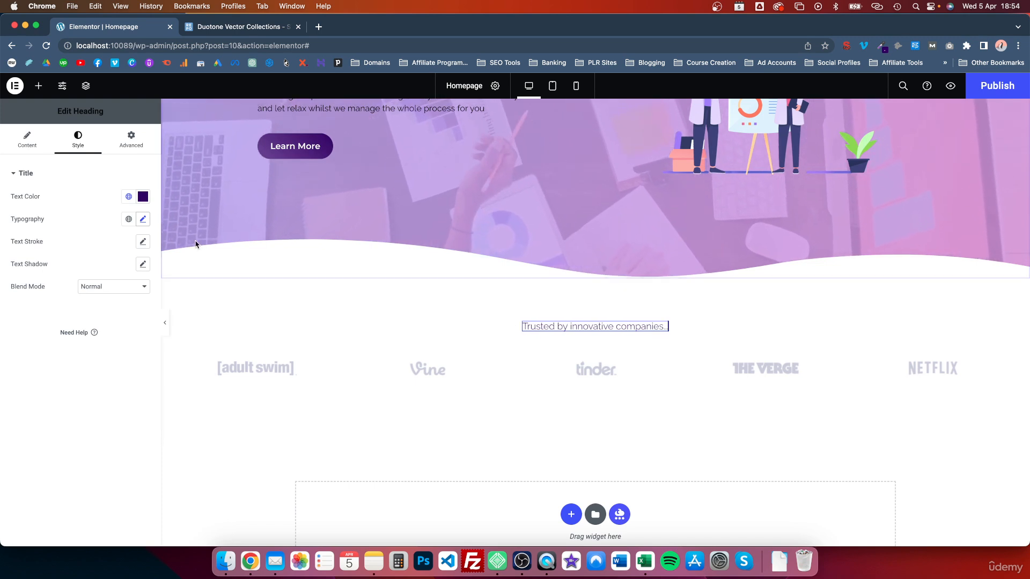
{"action": "left_click", "coordinate": [27, 139]}
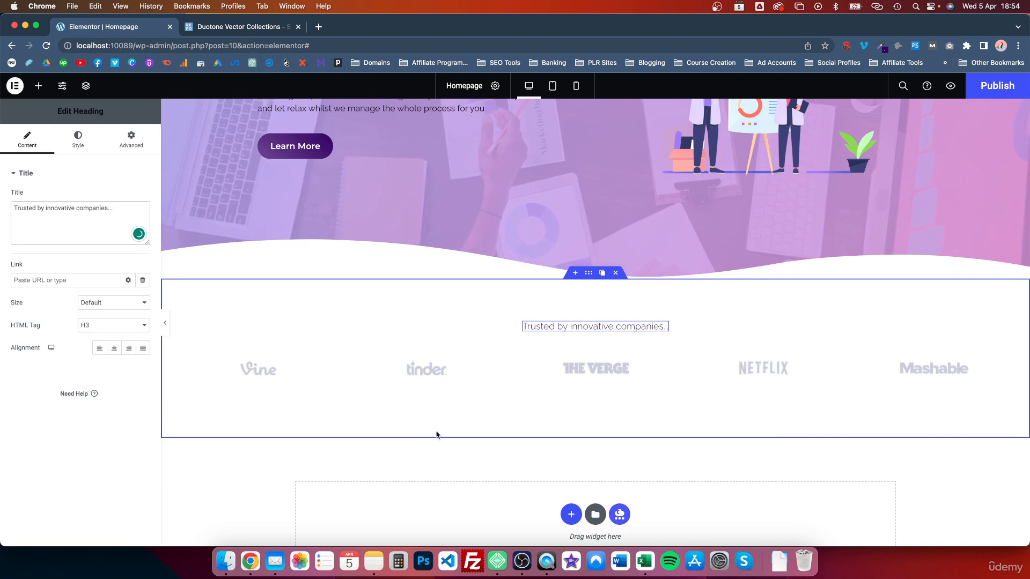
{"action": "scroll", "coordinate": [547, 406], "scroll_direction": "down", "scroll_amount": 3}
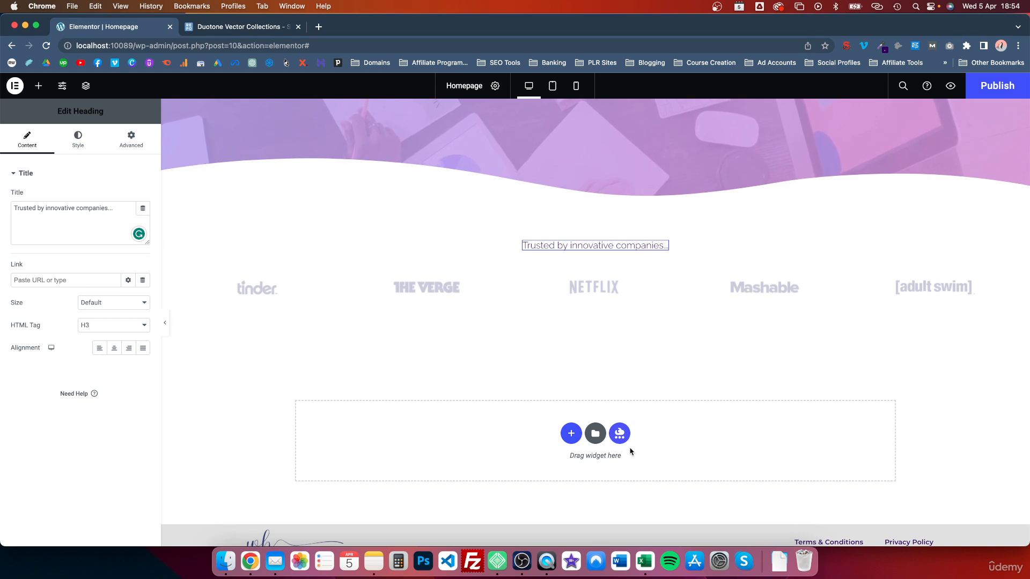
{"action": "scroll", "coordinate": [629, 448], "scroll_direction": "down", "scroll_amount": 2}
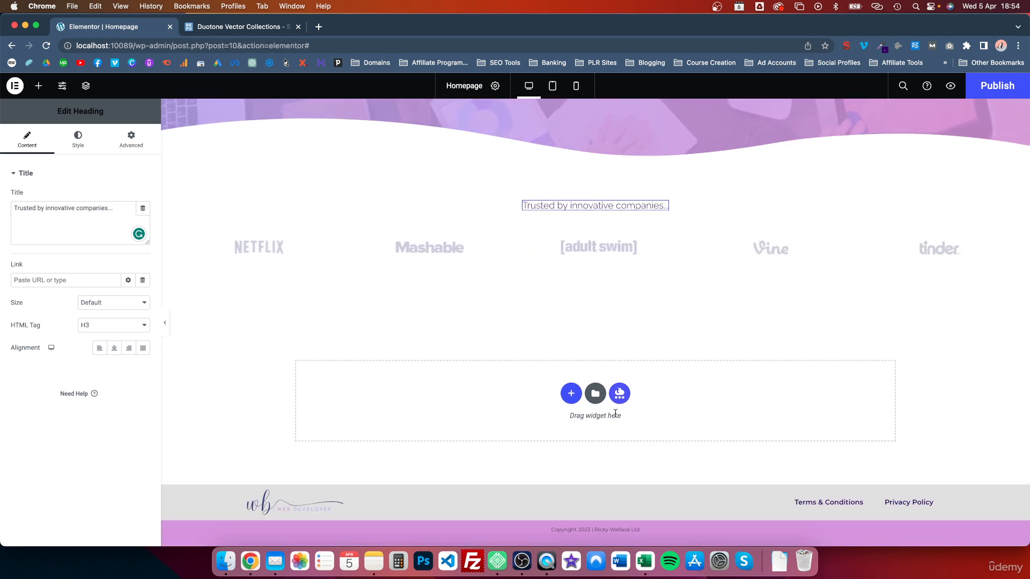
{"action": "left_click", "coordinate": [570, 396]}
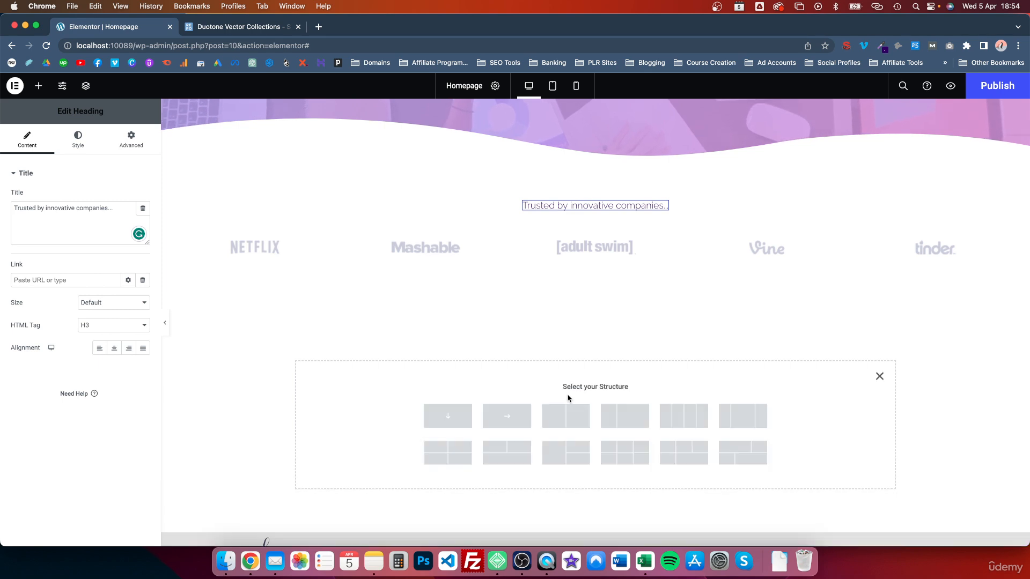
{"action": "left_click", "coordinate": [509, 422]}
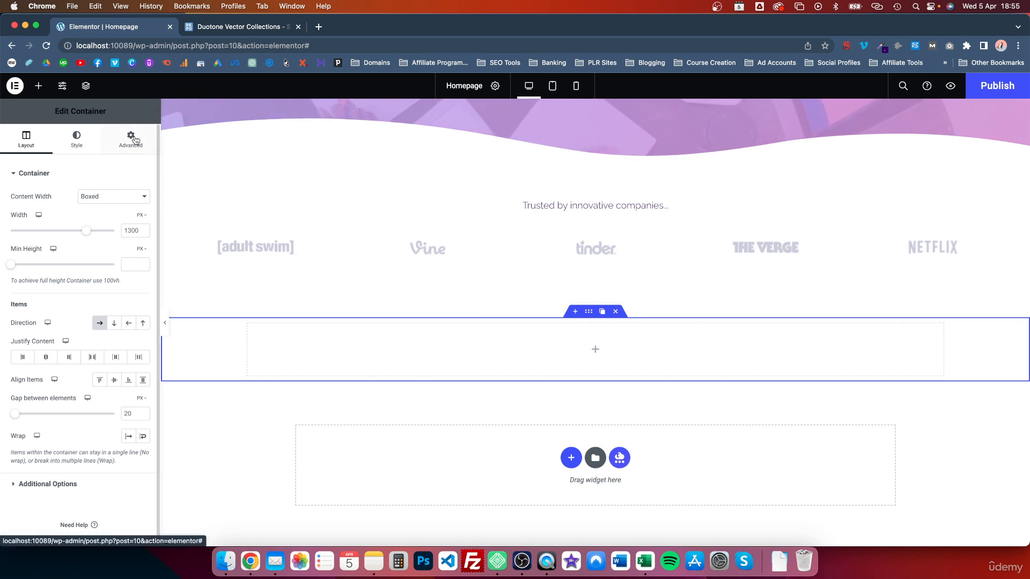
Search for 'image box' and place an Image Box widget into the empty container
{"action": "left_click", "coordinate": [38, 86]}
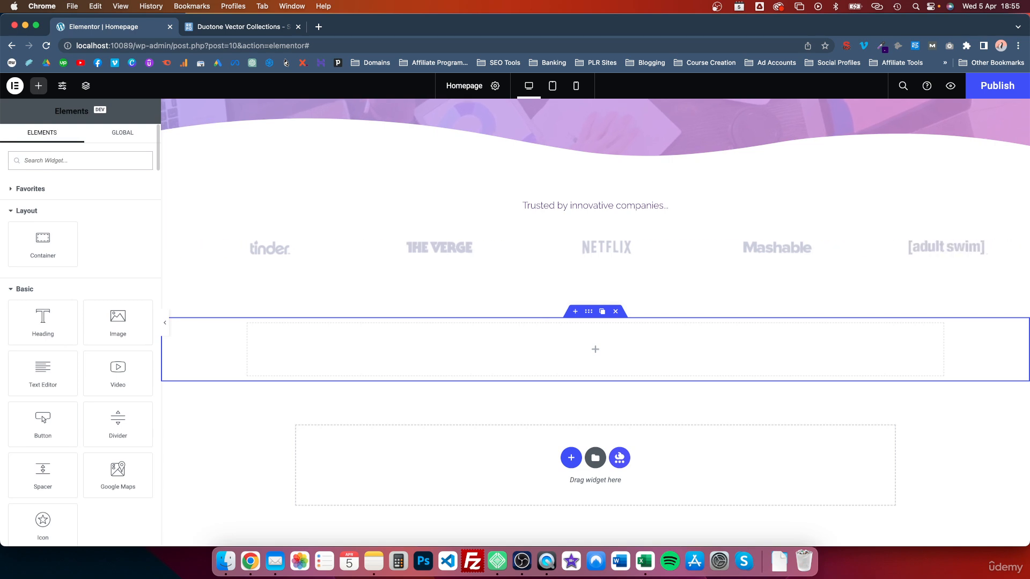
{"action": "type", "text": "image box"}
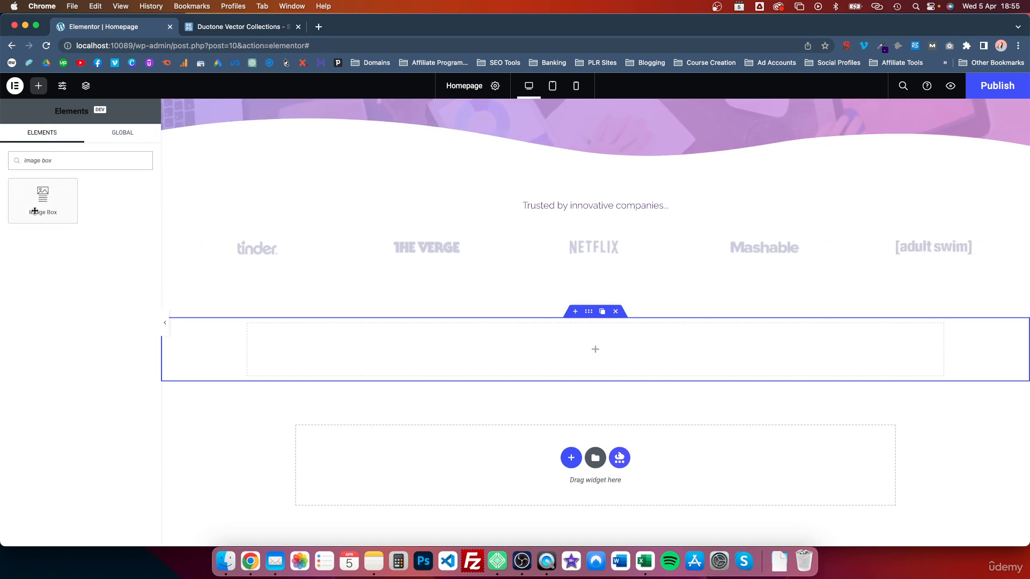
{"action": "left_click_drag", "start_coordinate": [43, 203], "coordinate": [370, 370]}
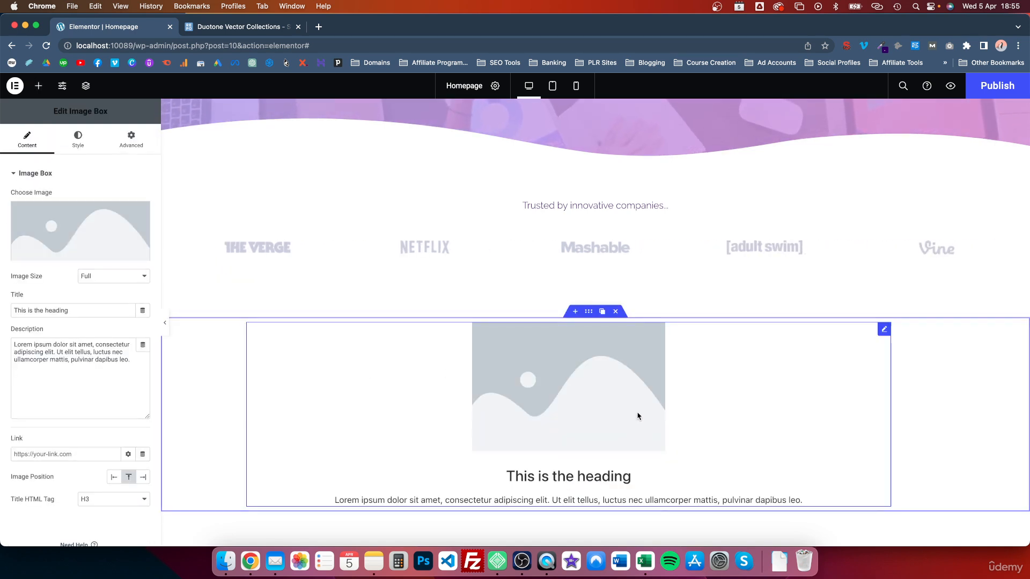
{"action": "scroll", "coordinate": [667, 423], "scroll_direction": "down", "scroll_amount": 2}
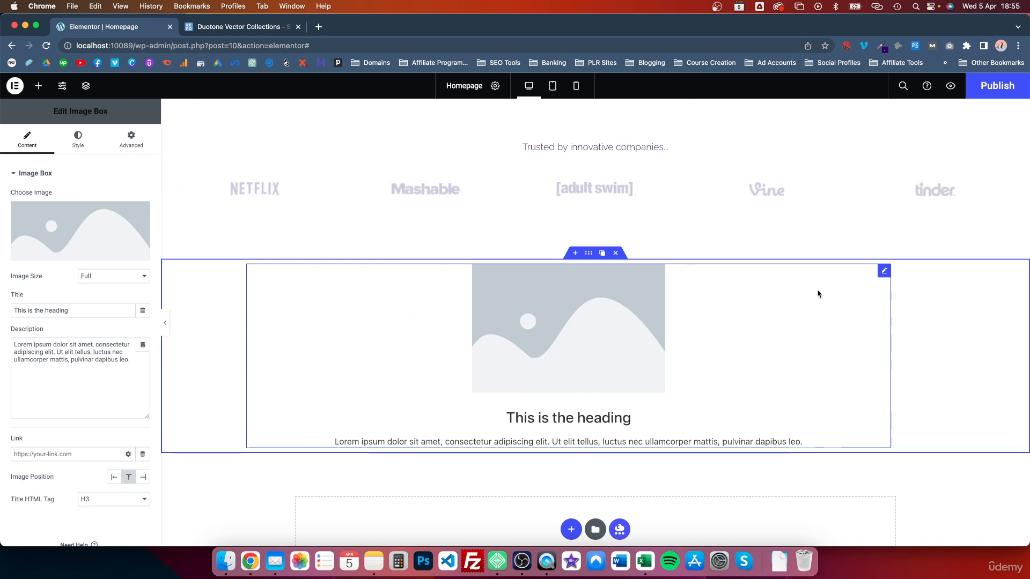
Duplicate the Image Box twice for three cards, then bring up the media library for the first card
{"action": "right_click", "coordinate": [885, 272]}
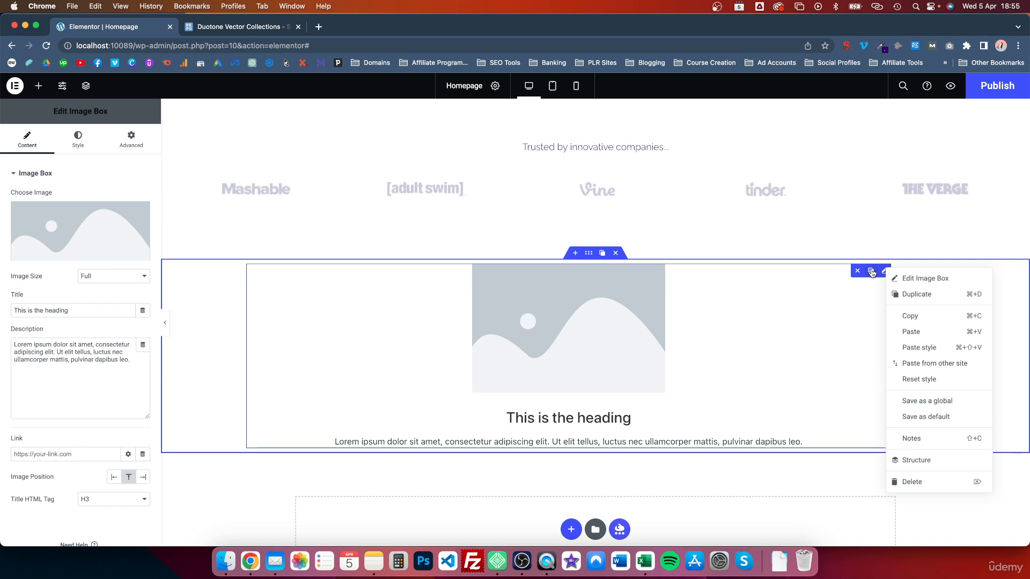
{"action": "left_click", "coordinate": [872, 273]}
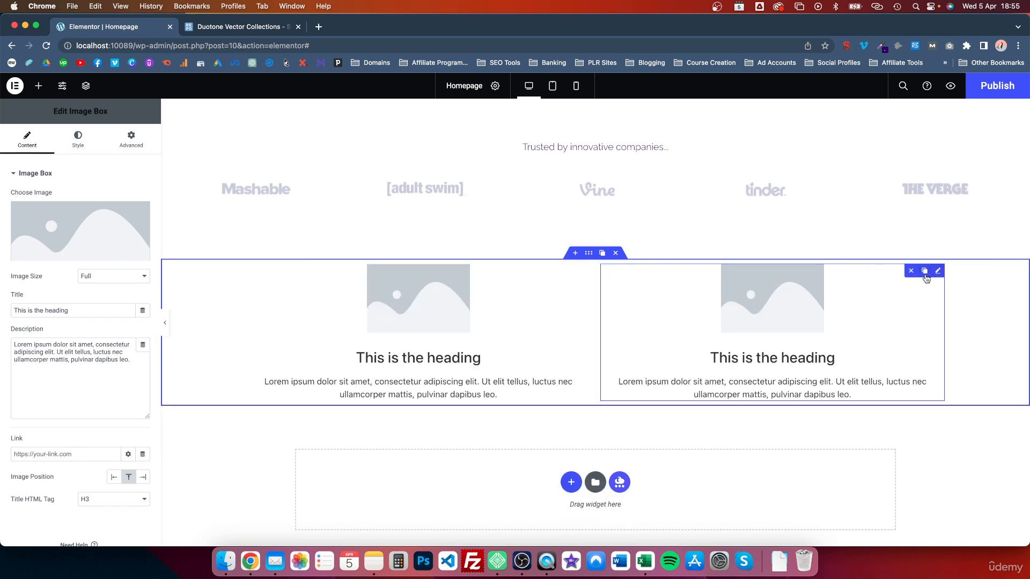
{"action": "left_click", "coordinate": [924, 273]}
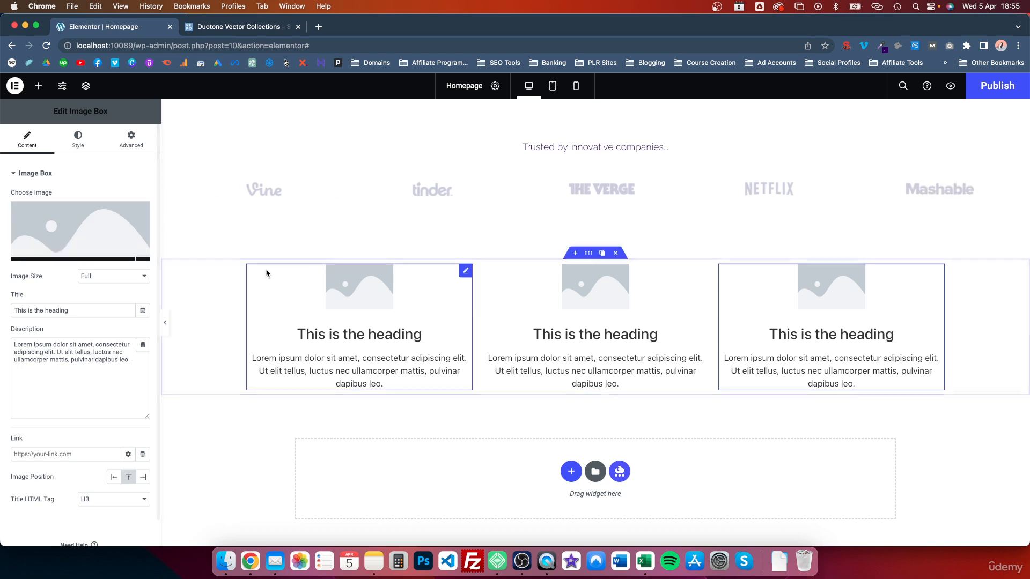
{"action": "left_click", "coordinate": [69, 241]}
Upload the four icon PNGs from the Icons folder and insert icon-1 into the first card
{"action": "key", "text": "ctrl+Up"}
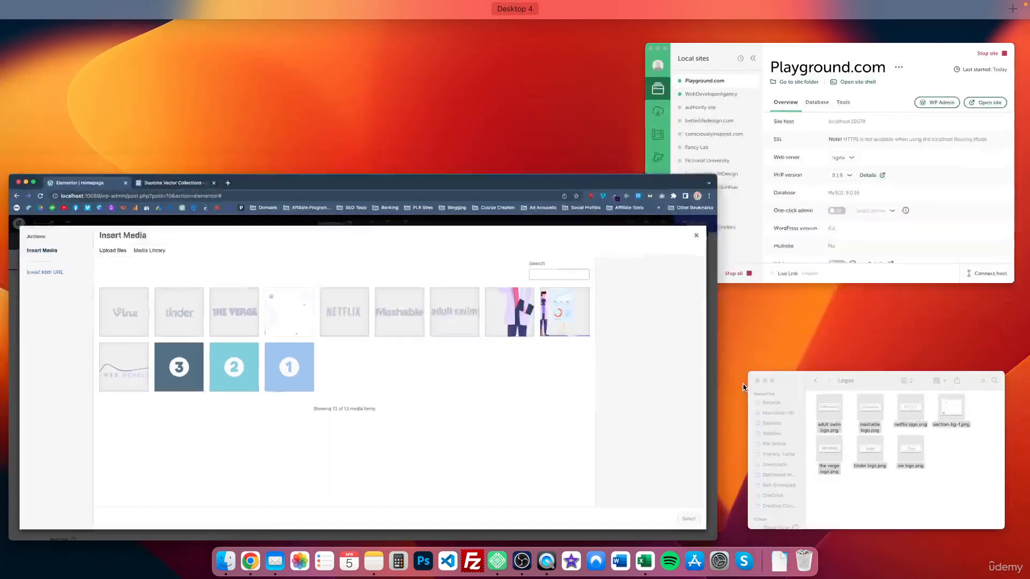
{"action": "left_click", "coordinate": [931, 457]}
{"action": "left_click", "coordinate": [759, 336]}
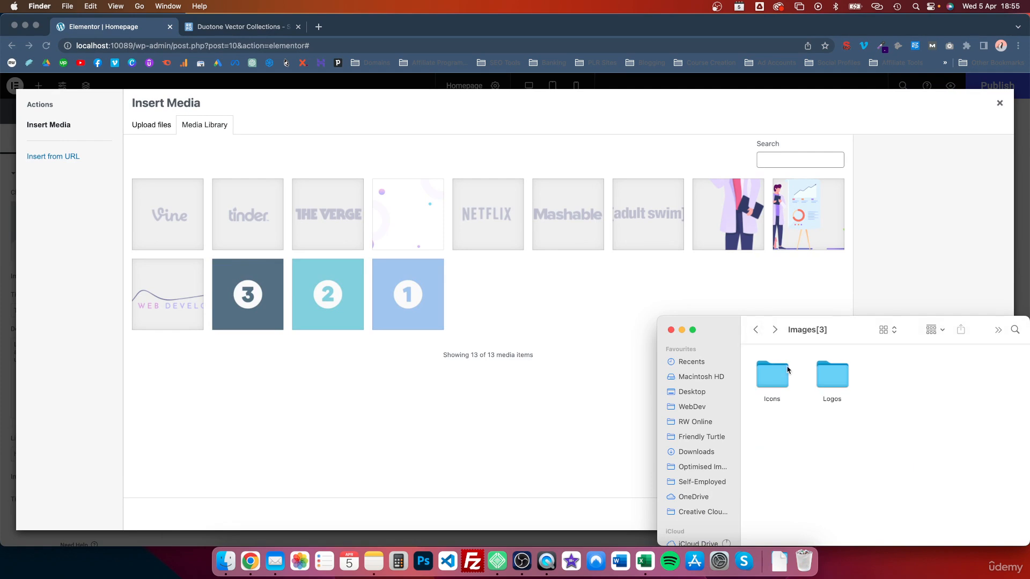
{"action": "double_click", "coordinate": [772, 375]}
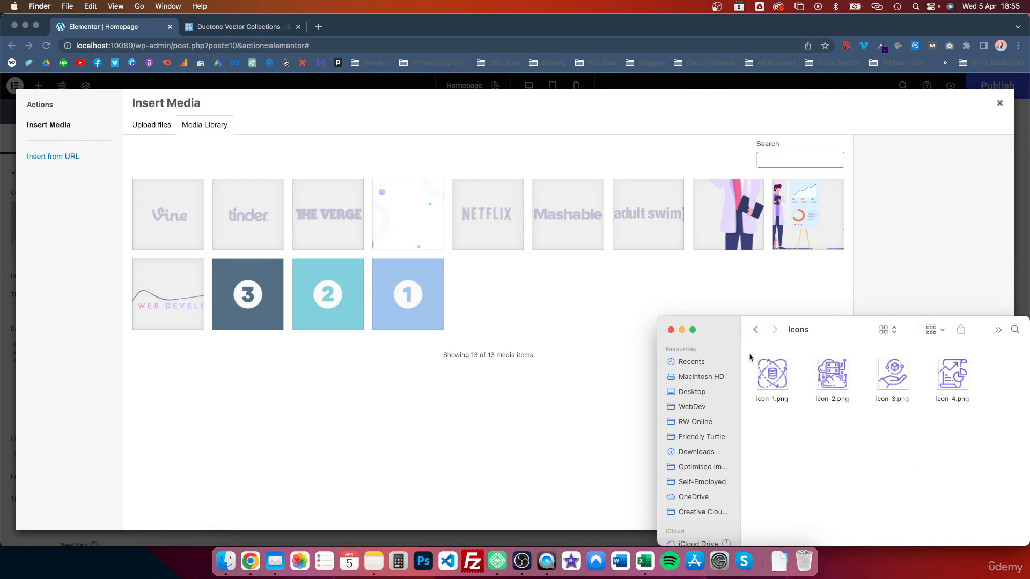
{"action": "left_click_drag", "start_coordinate": [750, 358], "coordinate": [971, 395]}
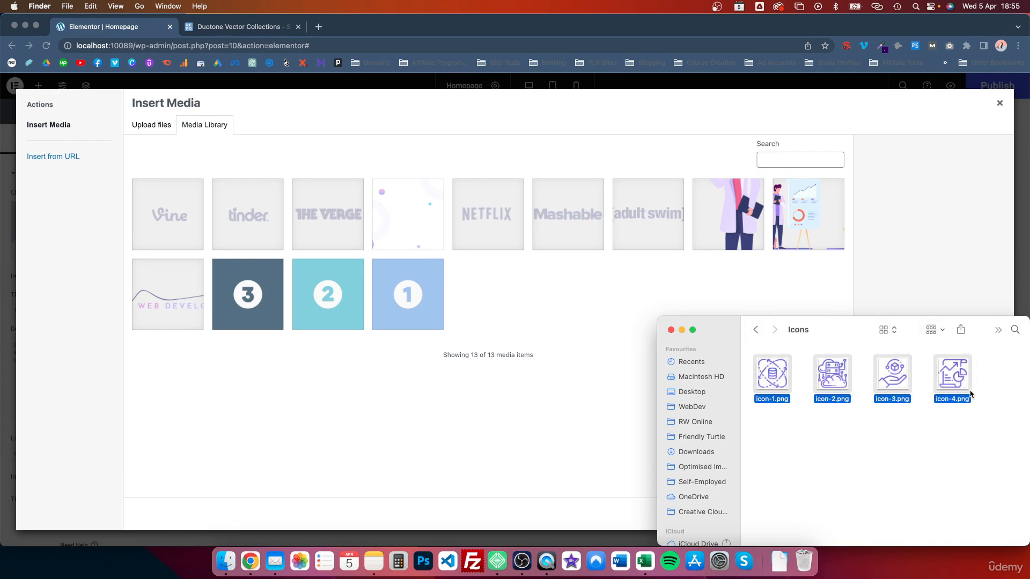
{"action": "left_click_drag", "start_coordinate": [786, 385], "coordinate": [536, 392]}
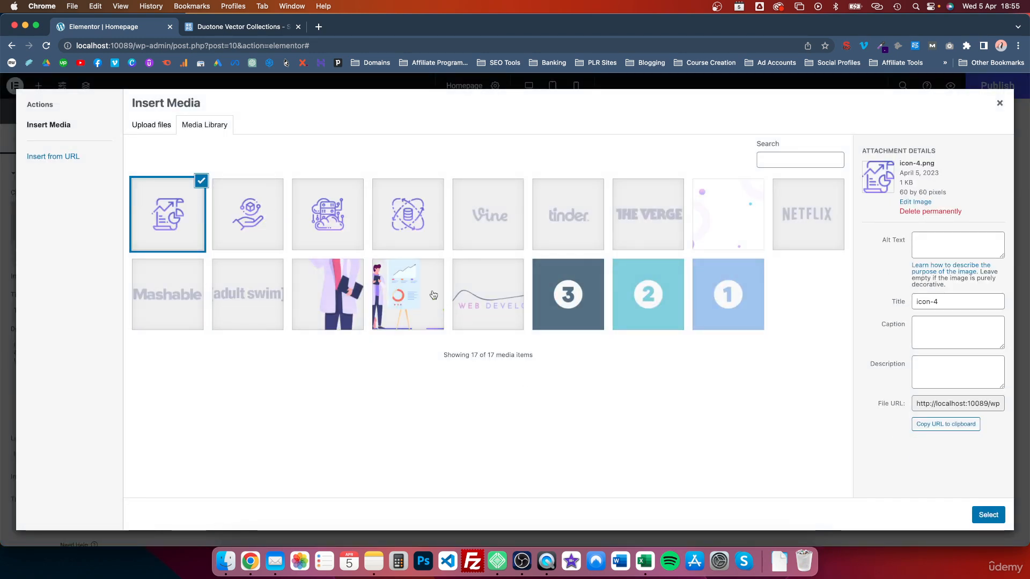
{"action": "left_click", "coordinate": [380, 222]}
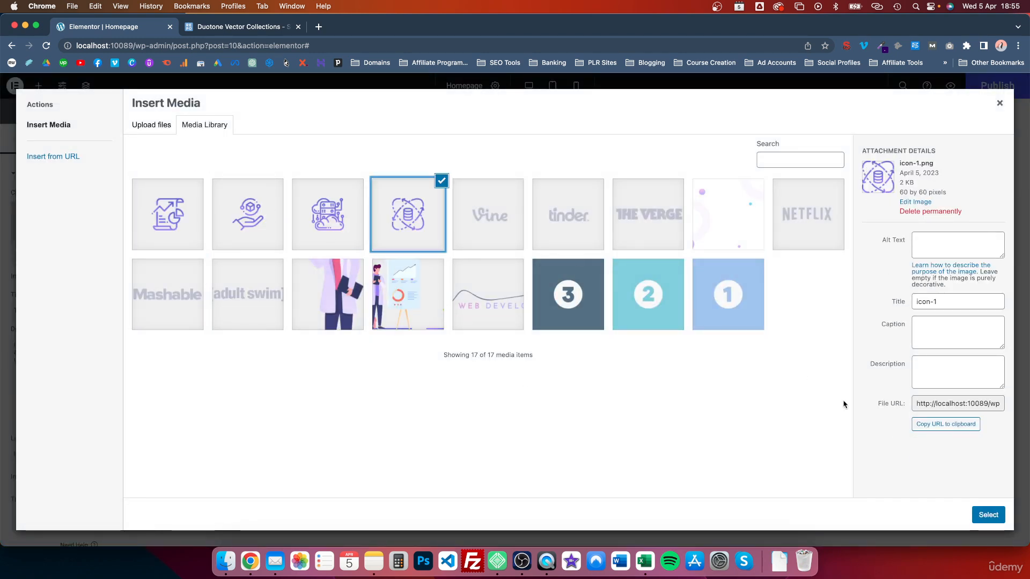
{"action": "left_click", "coordinate": [988, 515]}
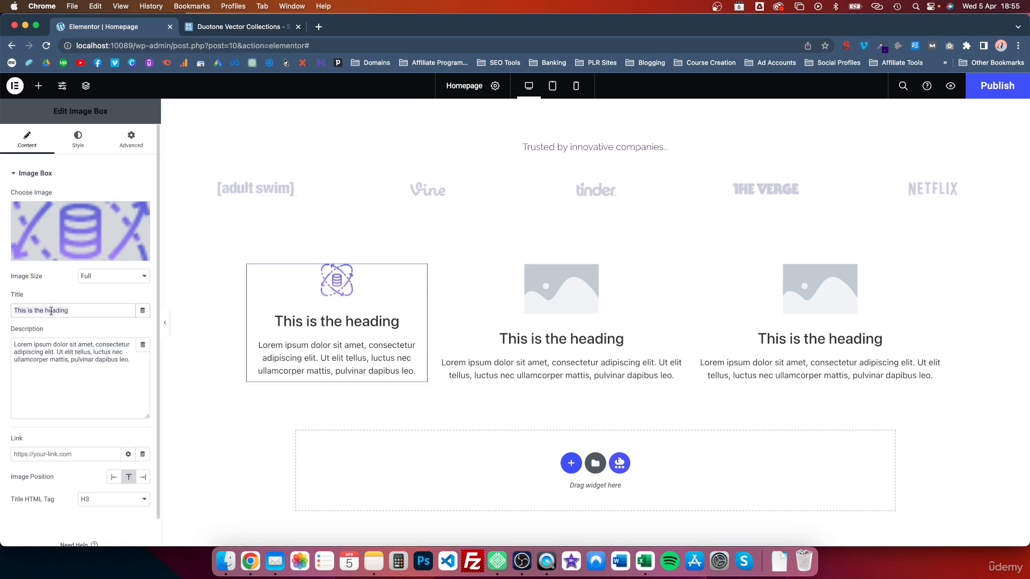
Title the first card 'Wordpress Development', select its placeholder description, and switch to the SVG Repo tab
{"action": "type", "text": "Wordpress "}
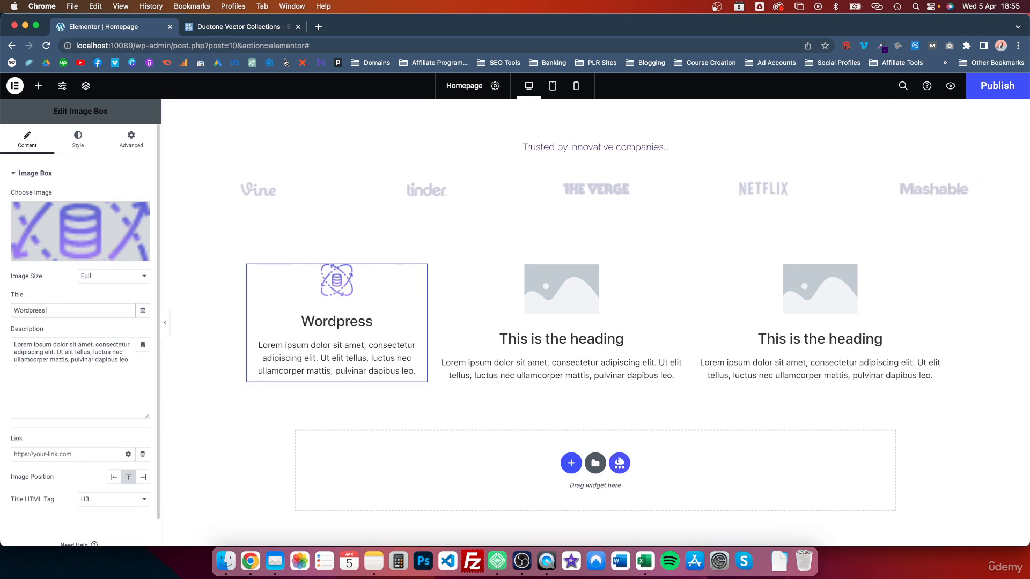
{"action": "type", "text": "Development"}
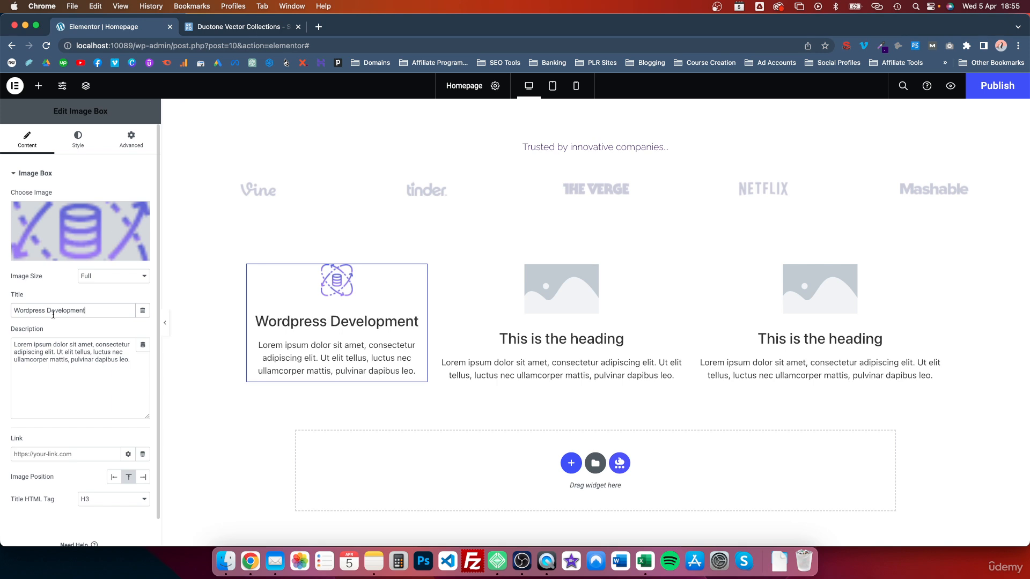
{"action": "triple_click", "coordinate": [50, 347]}
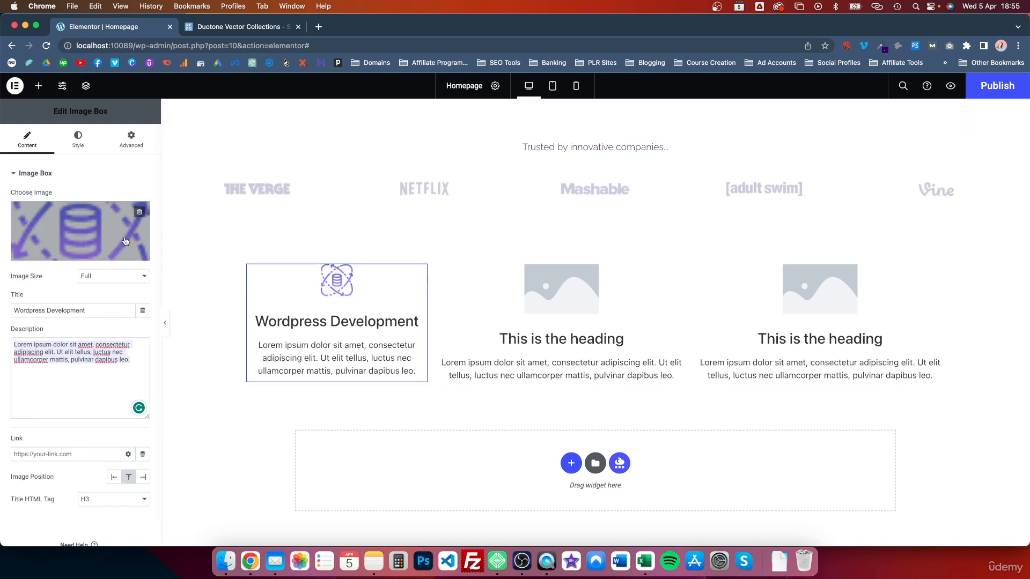
{"action": "left_click", "coordinate": [266, 29]}
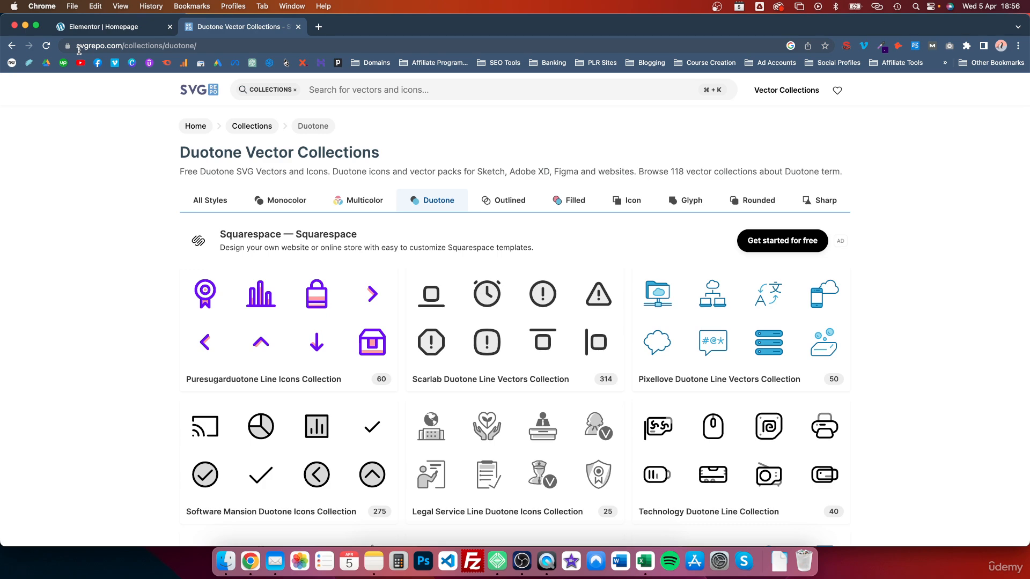
Leave the Duotone collections and load the hipsum.co filler-text site via the address bar
{"action": "scroll", "coordinate": [407, 225], "scroll_direction": "down", "scroll_amount": 10}
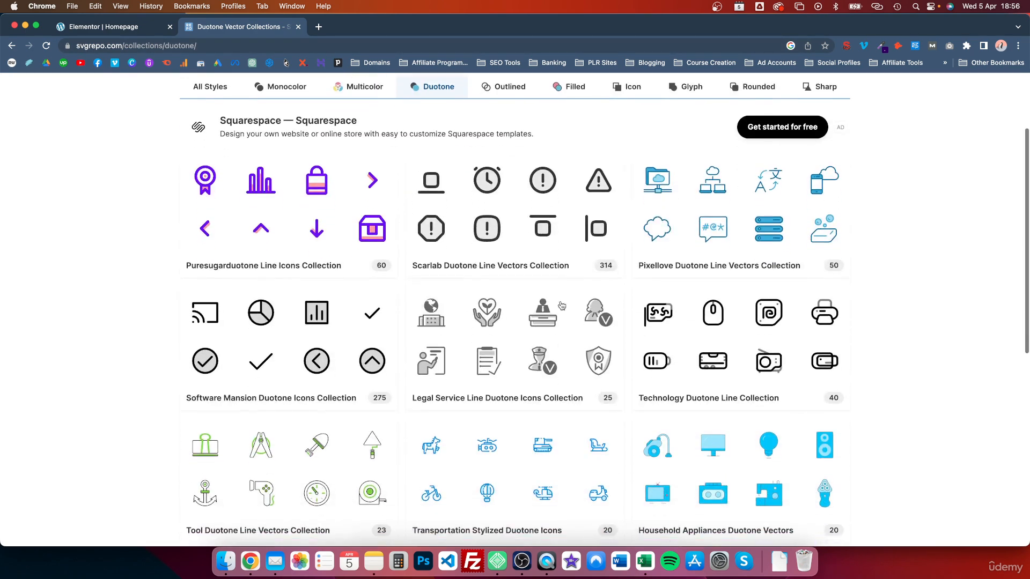
{"action": "scroll", "coordinate": [638, 296], "scroll_direction": "up", "scroll_amount": 10}
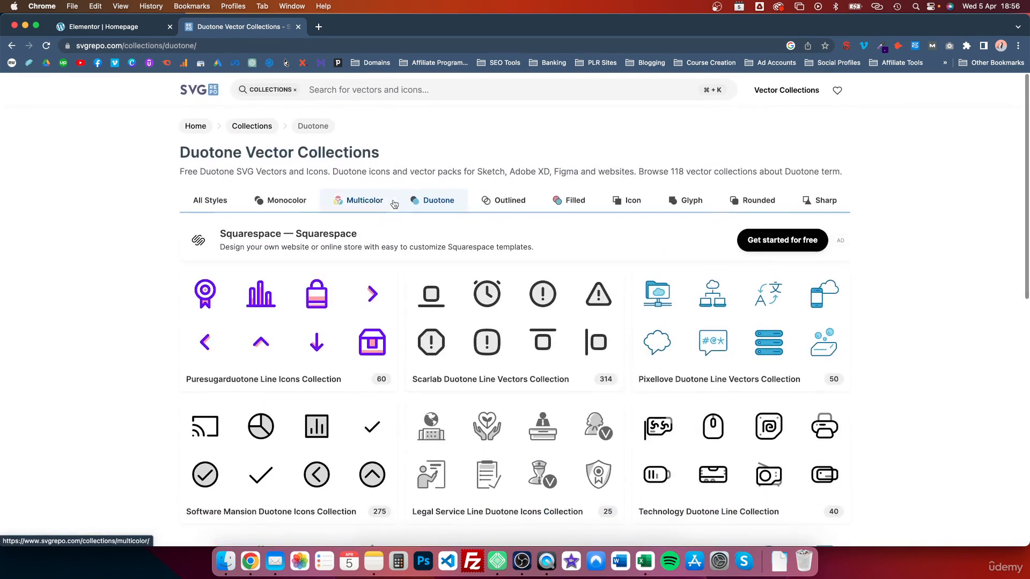
{"action": "left_click", "coordinate": [399, 89]}
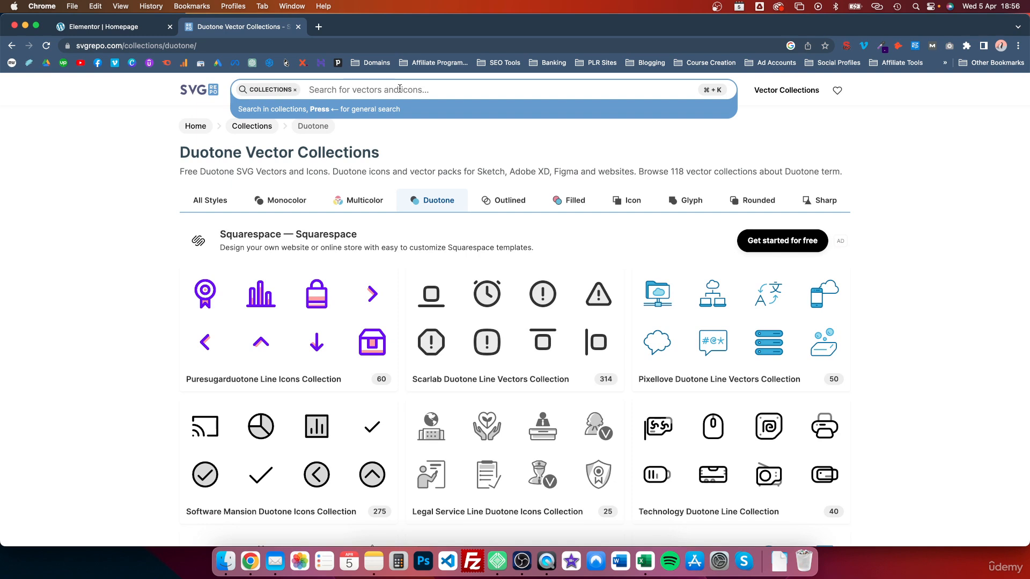
{"action": "left_click", "coordinate": [77, 257]}
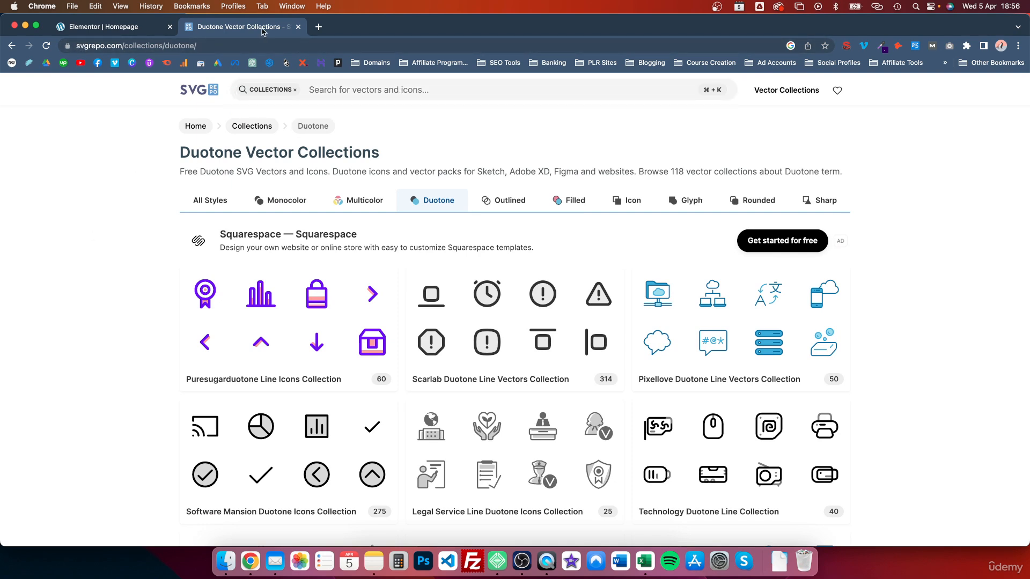
{"action": "left_click", "coordinate": [325, 41]}
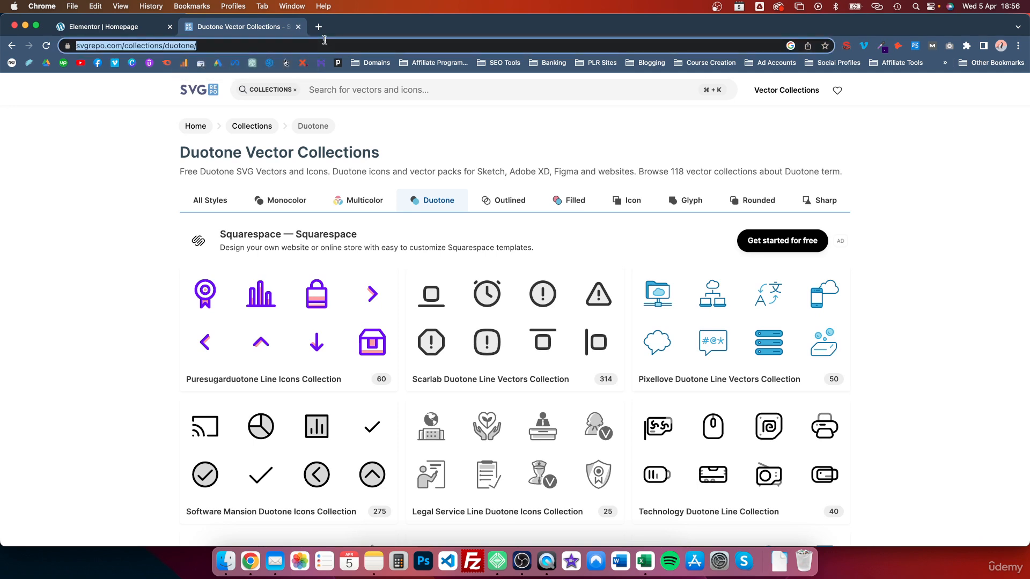
{"action": "type", "text": "hipsum.co"}
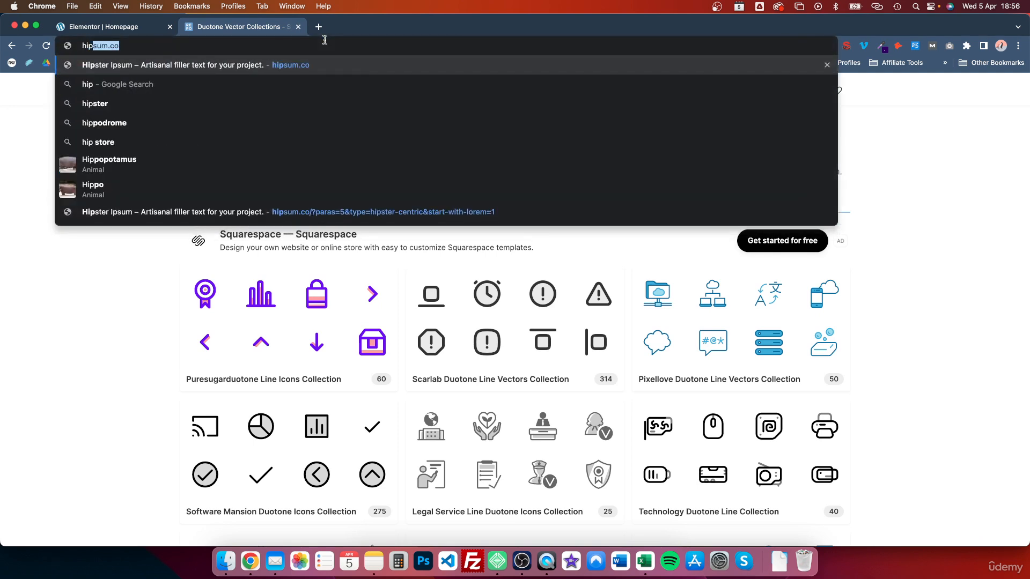
{"action": "key", "text": "Return"}
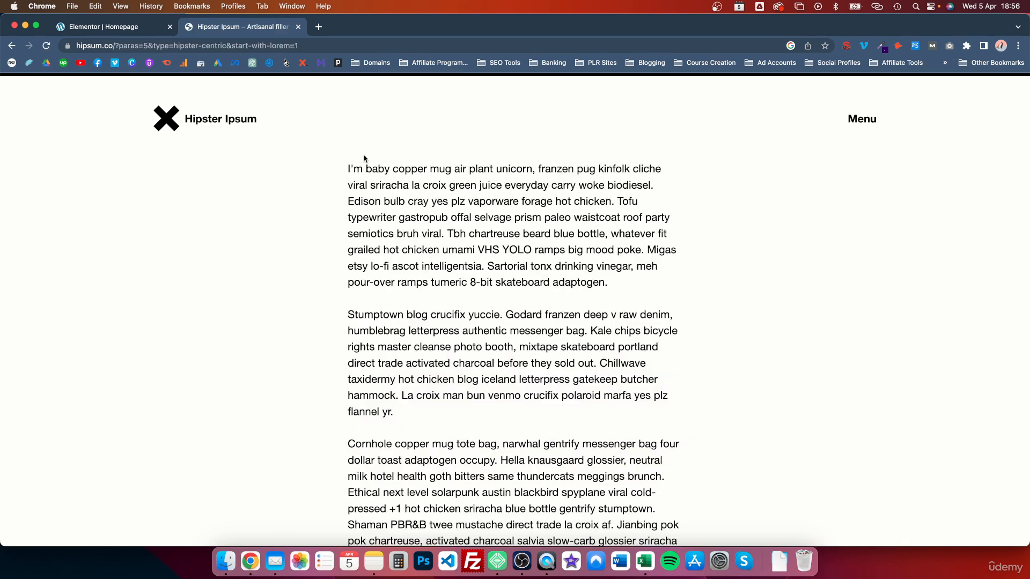
Select the first hipster paragraph's opening sentence and return to the Elementor editor
{"action": "left_click_drag", "start_coordinate": [349, 171], "coordinate": [613, 211]}
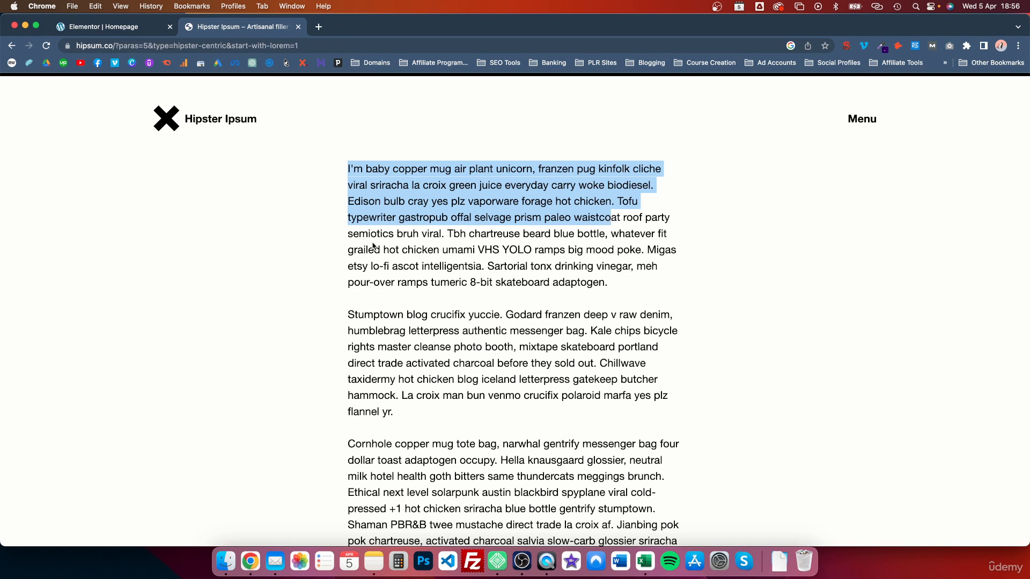
{"action": "left_click", "coordinate": [597, 218]}
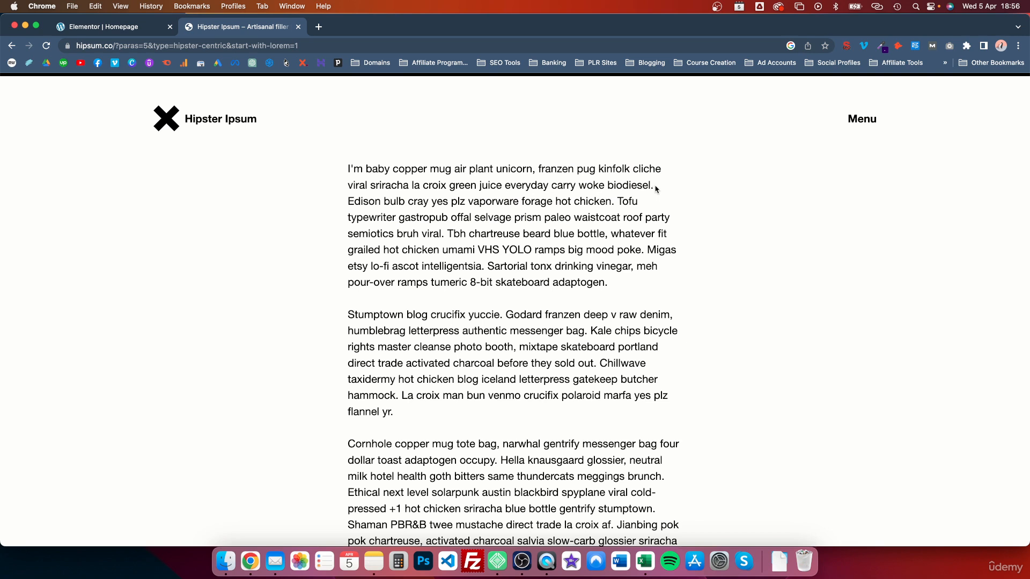
{"action": "left_click_drag", "start_coordinate": [655, 189], "coordinate": [378, 168]}
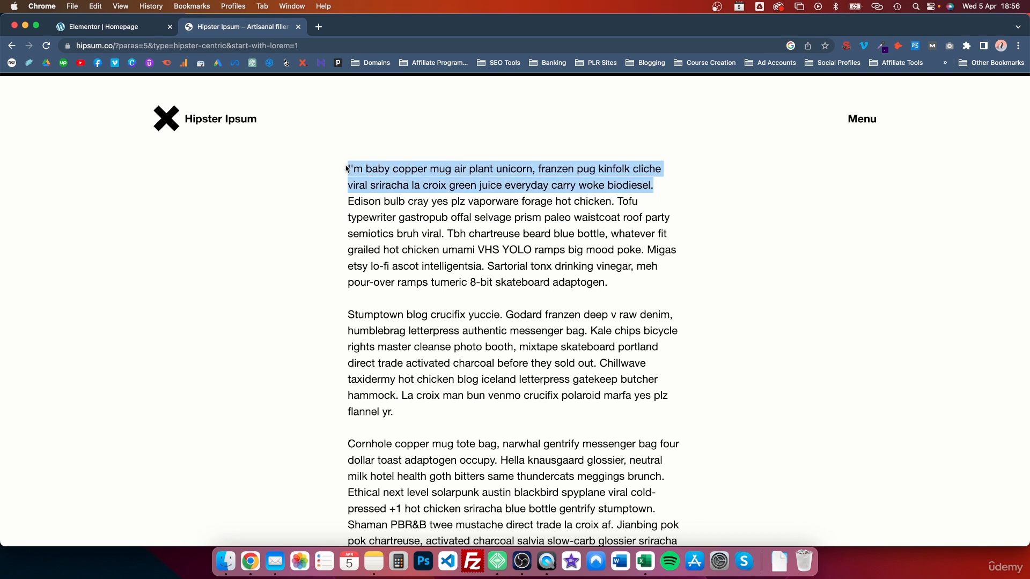
{"action": "left_click", "coordinate": [131, 33]}
Replace the first card's description with the pasted hipster sentence, trimmed to end at 'la croix.'
{"action": "left_click", "coordinate": [97, 348]}
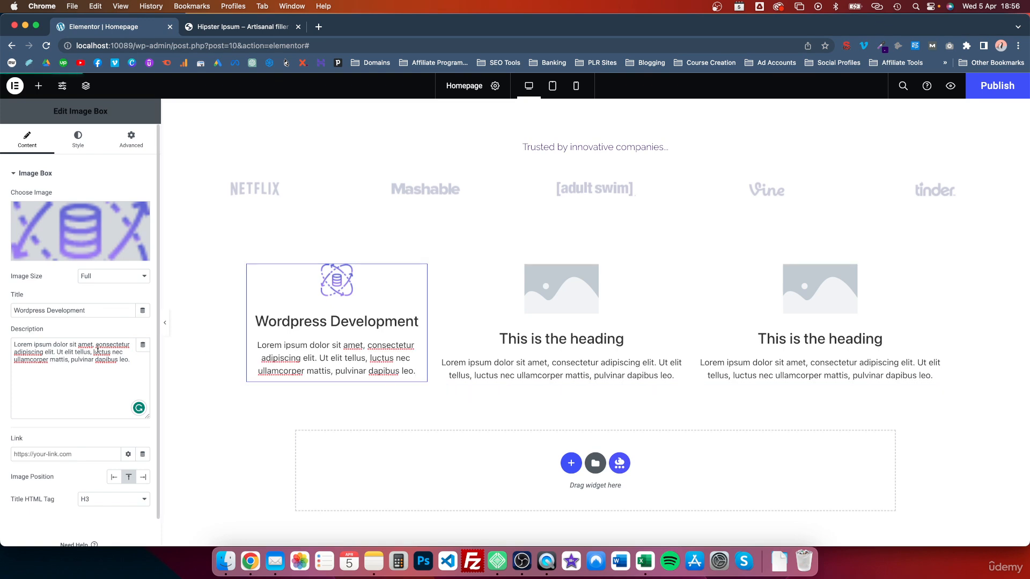
{"action": "triple_click", "coordinate": [78, 350]}
{"action": "key", "text": "super+v"}
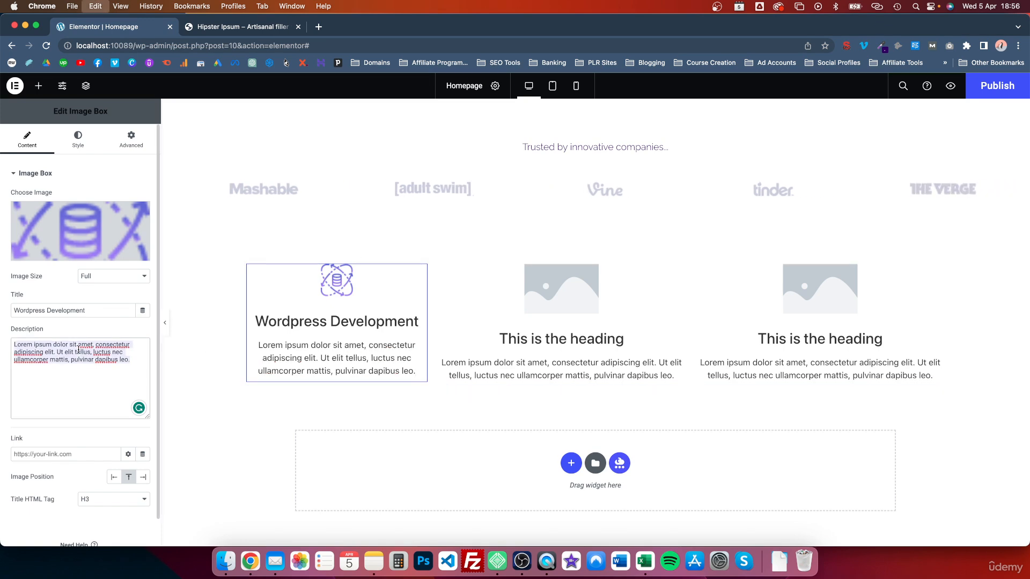
{"action": "key", "text": "super+a"}
{"action": "key", "text": "BackSpace"}
{"action": "type", "text": "I'm baby copper mug air plant unicorn, franzen pug kinfolk cliche viral sriracha la croix green juice everyday carry woke biodiesel."}
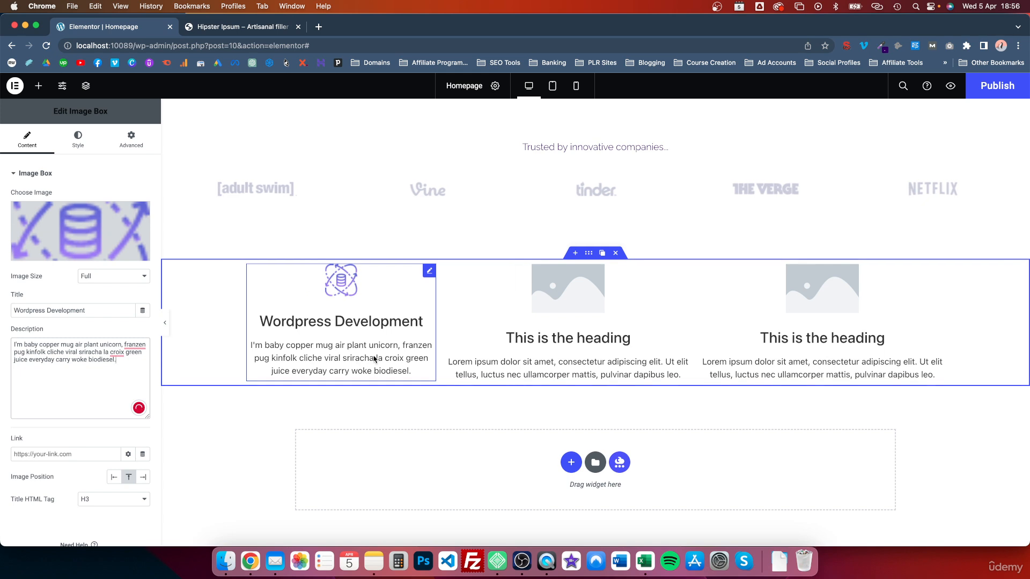
{"action": "left_click_drag", "start_coordinate": [126, 361], "coordinate": [33, 360]}
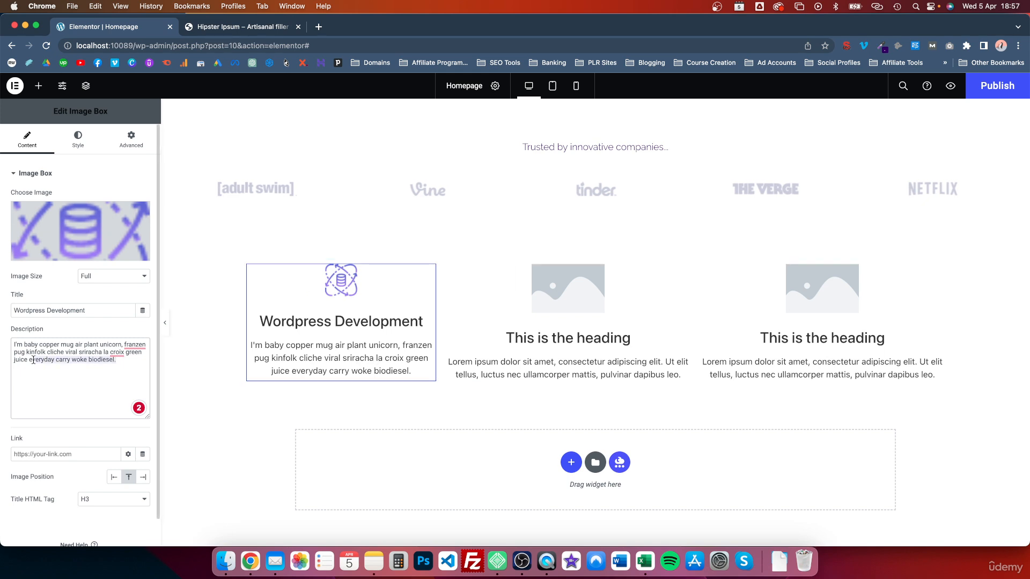
{"action": "key", "text": "BackSpace"}
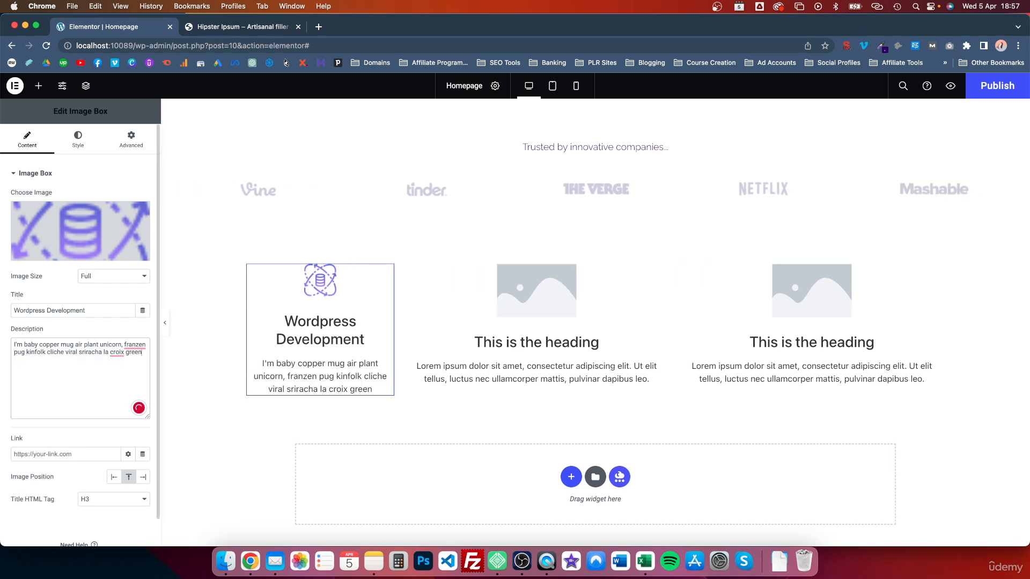
{"action": "key", "text": "BackSpace"}
{"action": "key", "text": "BackSpace"}
{"action": "key", "text": "BackSpace"}
{"action": "key", "text": "BackSpace"}
{"action": "key", "text": "BackSpace"}
{"action": "key", "text": "BackSpace"}
{"action": "key", "text": "BackSpace"}
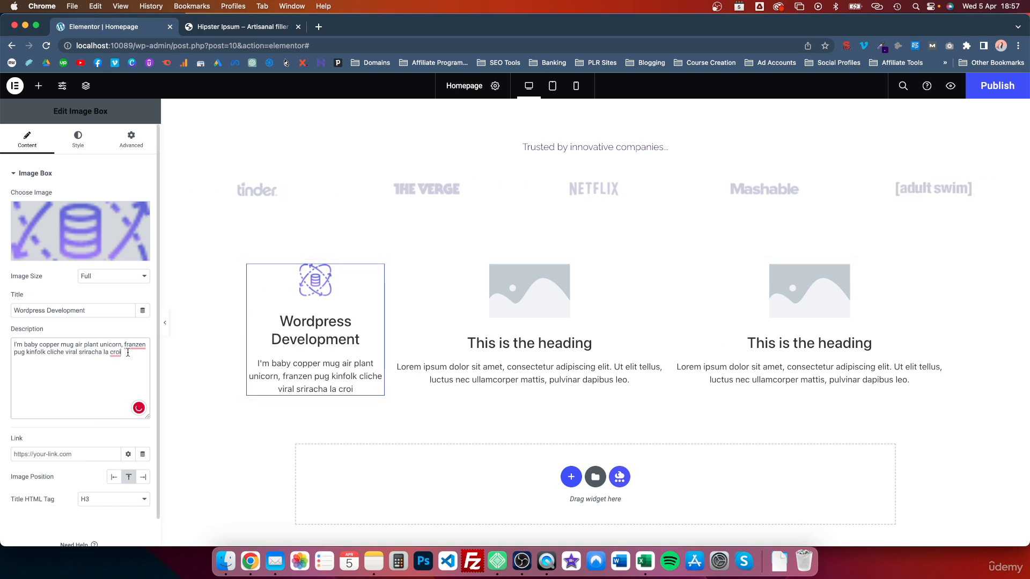
{"action": "type", "text": "x"}
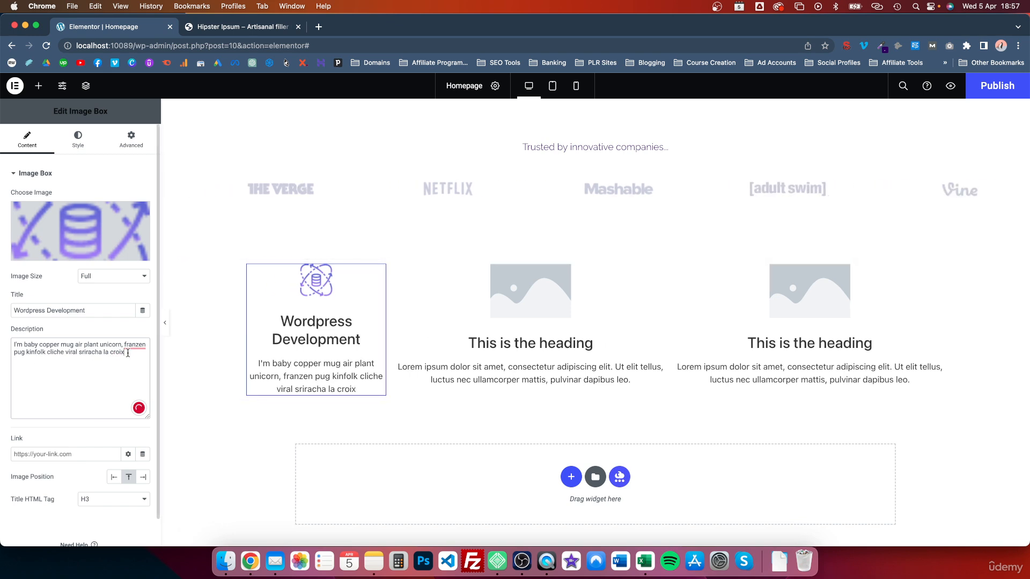
{"action": "type", "text": "."}
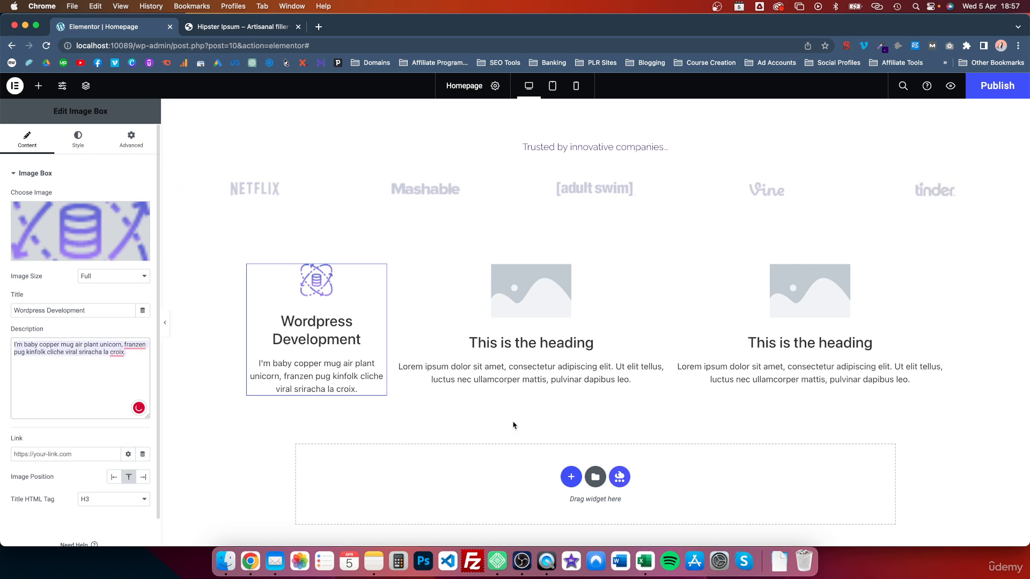
Paste the hipster sentence into the second and third cards' descriptions
{"action": "left_click", "coordinate": [537, 372]}
{"action": "key", "text": "super+a"}
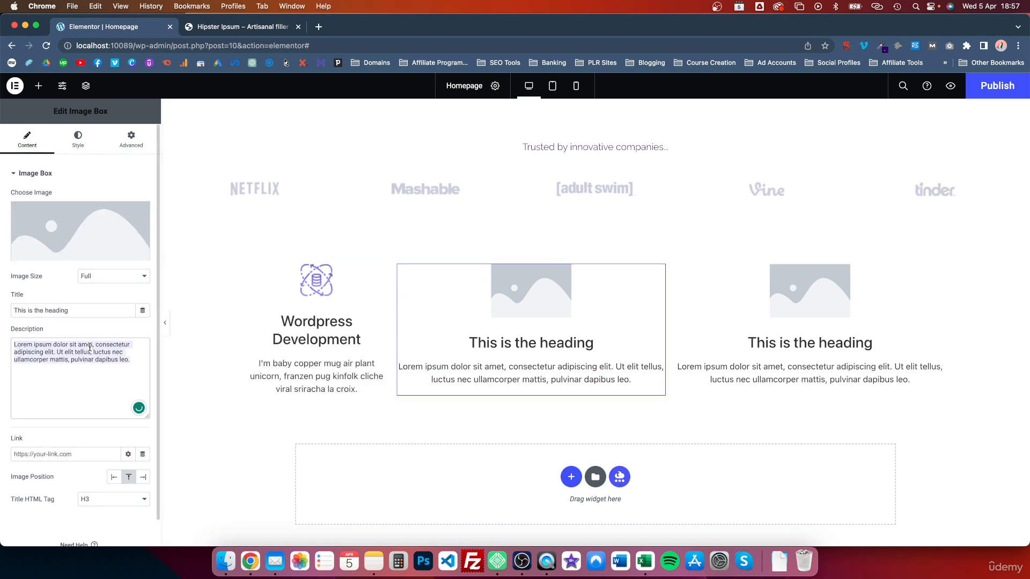
{"action": "type", "text": "I'm baby copper mug air plant unicorn, franzen pug kinfolk cliche viral sriracha la croix."}
{"action": "left_click", "coordinate": [910, 379]}
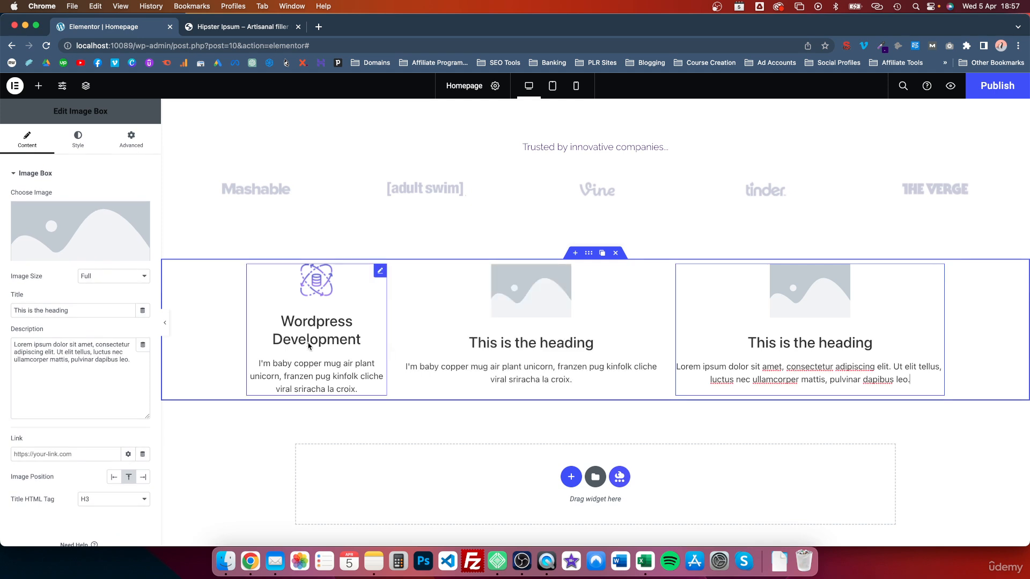
{"action": "left_click", "coordinate": [90, 356]}
{"action": "key", "text": "super+a"}
{"action": "type", "text": "I'm baby copper mug air plant unicorn, franzen pug kinfolk cliche viral sriracha la croix."}
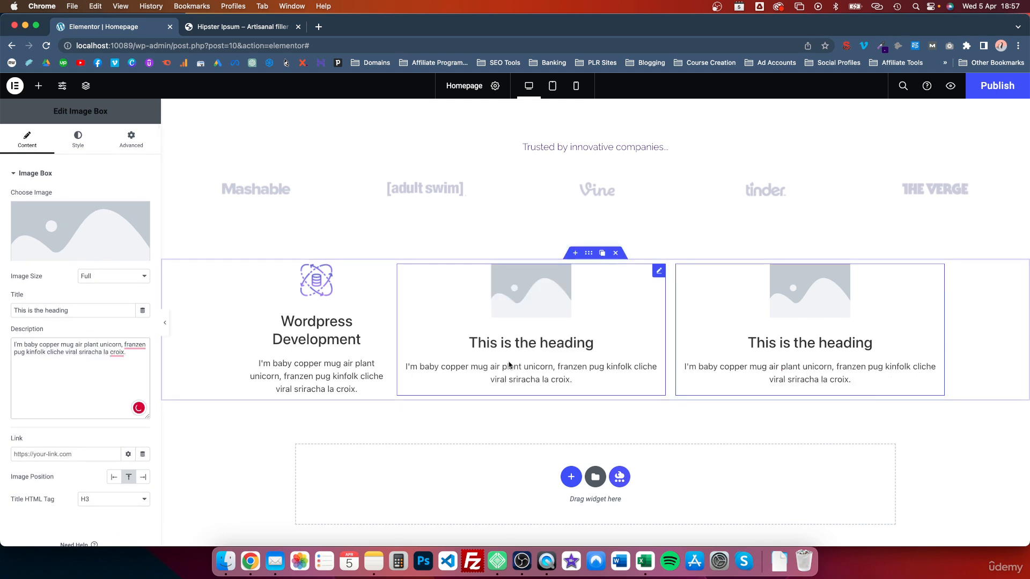
Retitle the second and third cards 'Custom Coding' and 'Data Analytics'
{"action": "left_click", "coordinate": [496, 342]}
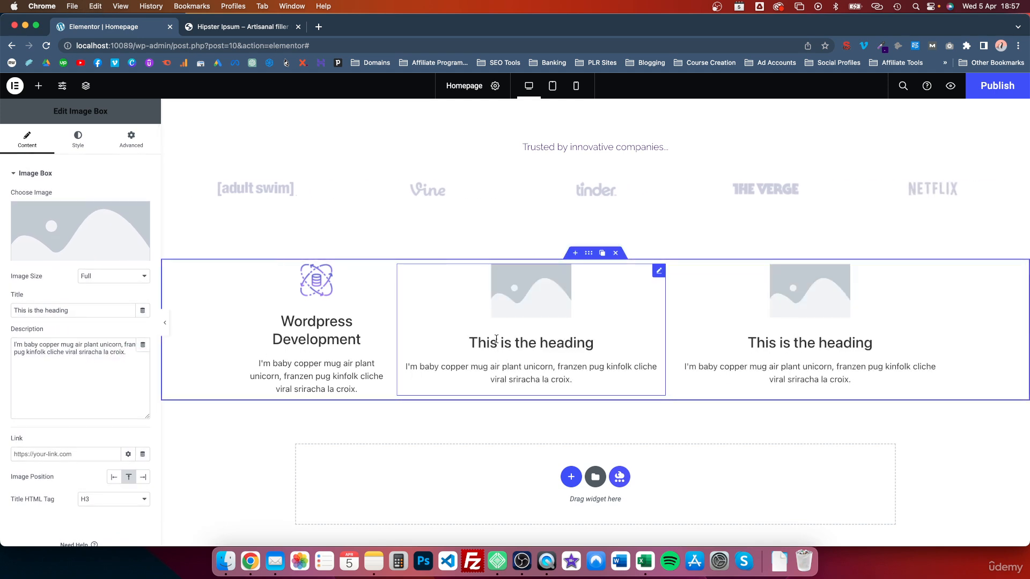
{"action": "triple_click", "coordinate": [496, 340]}
{"action": "type", "text": "Custom Coding"}
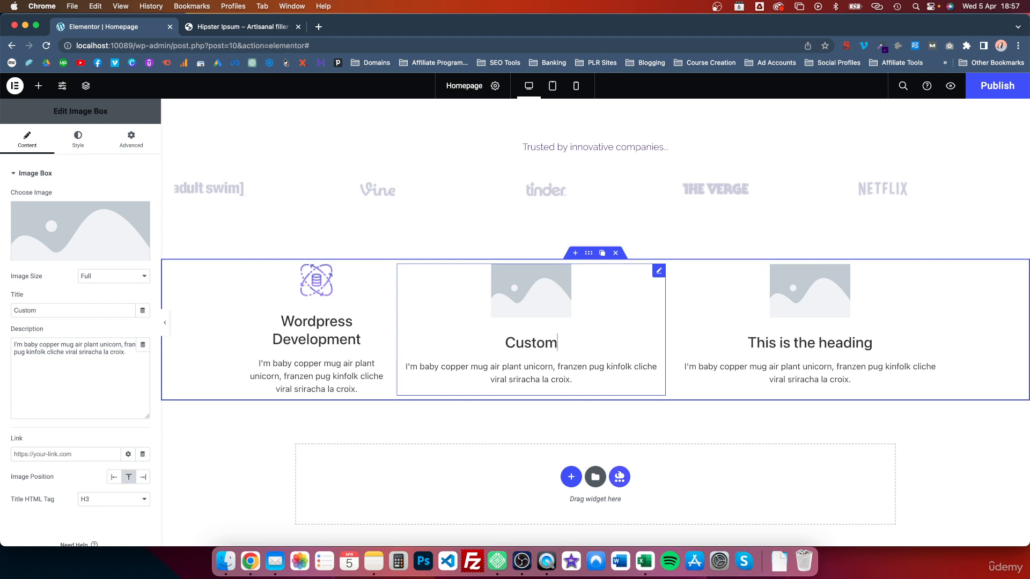
{"action": "left_click", "coordinate": [803, 348]}
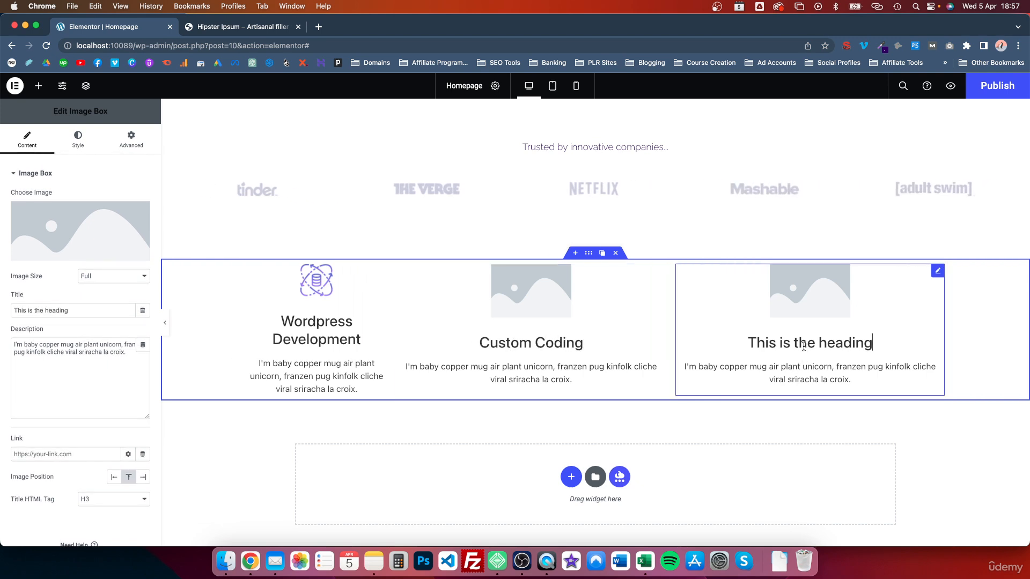
{"action": "triple_click", "coordinate": [803, 346]}
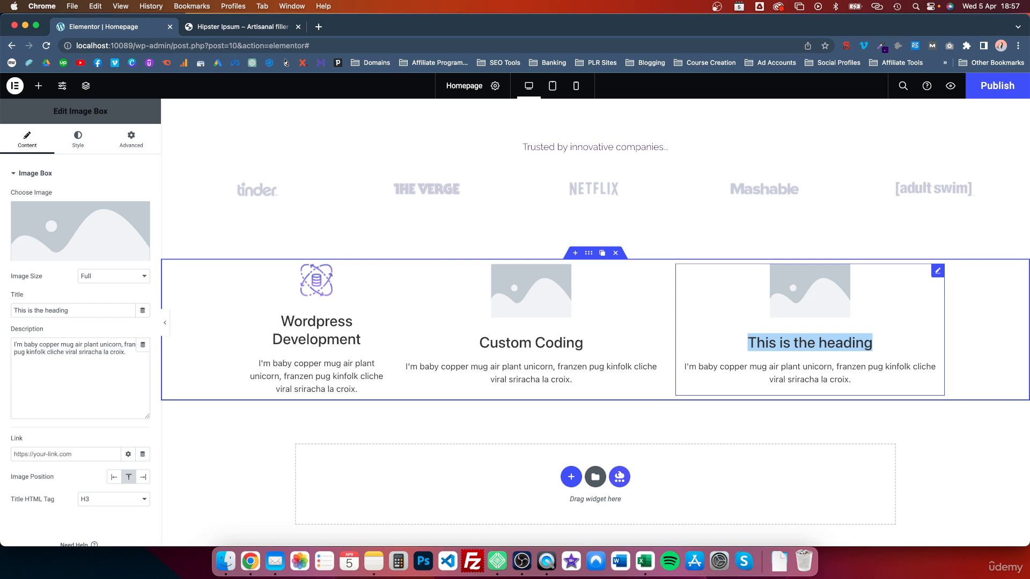
{"action": "type", "text": "D"}
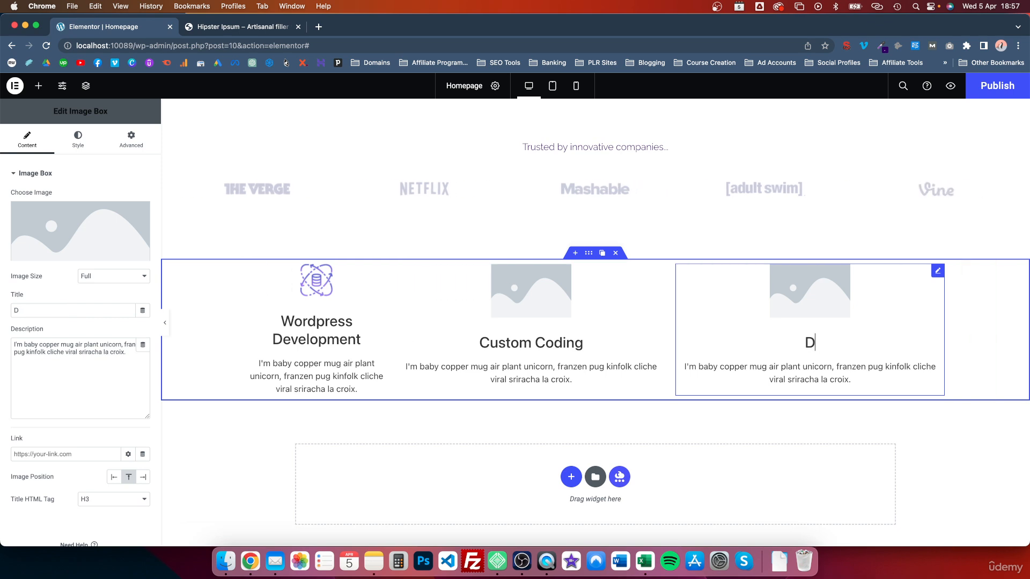
{"action": "type", "text": "tta Analytics"}
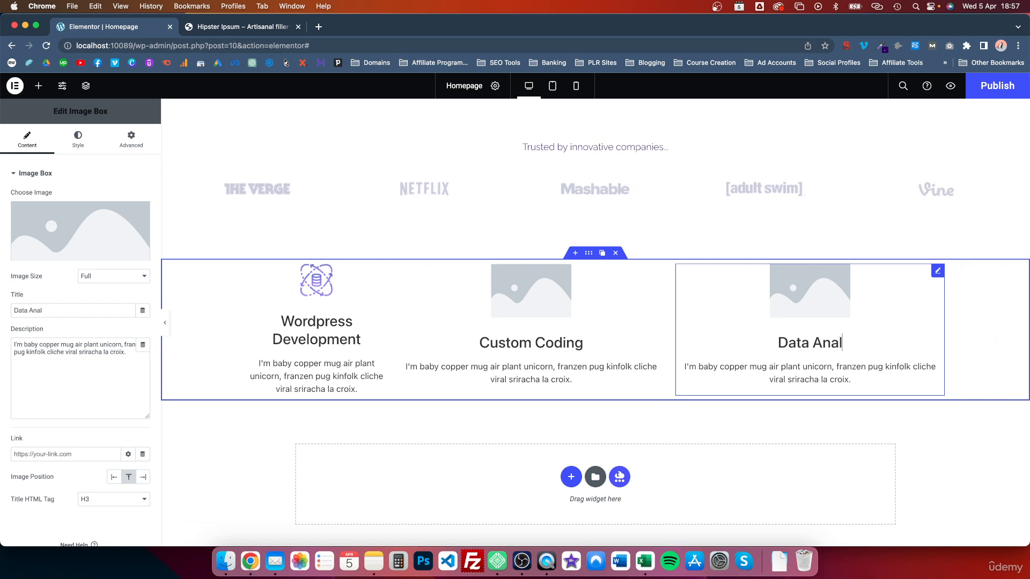
{"action": "left_click", "coordinate": [515, 282]}
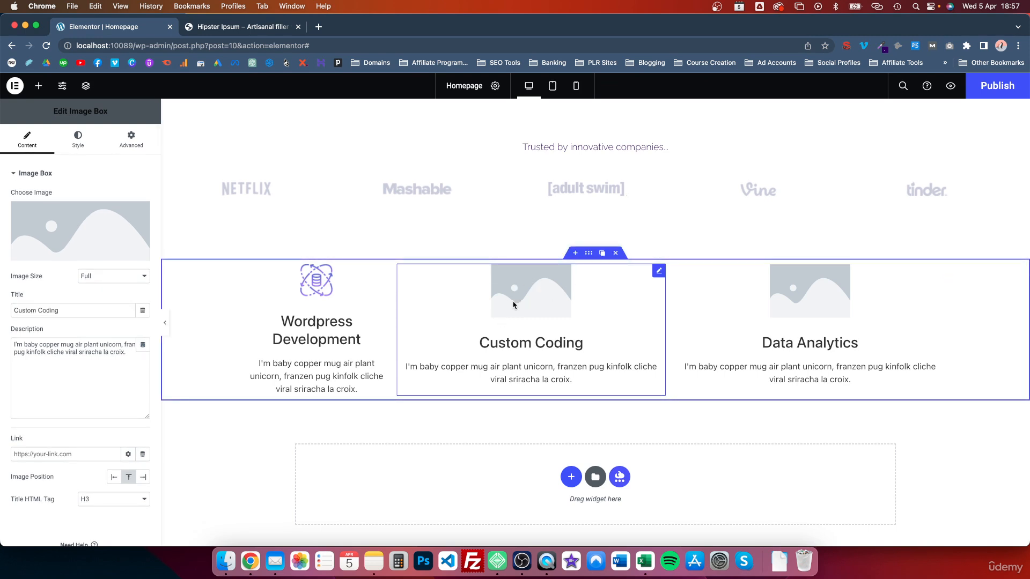
Give Custom Coding the helping-hand icon and Data Analytics the icon-4 chart image
{"action": "left_click", "coordinate": [106, 228]}
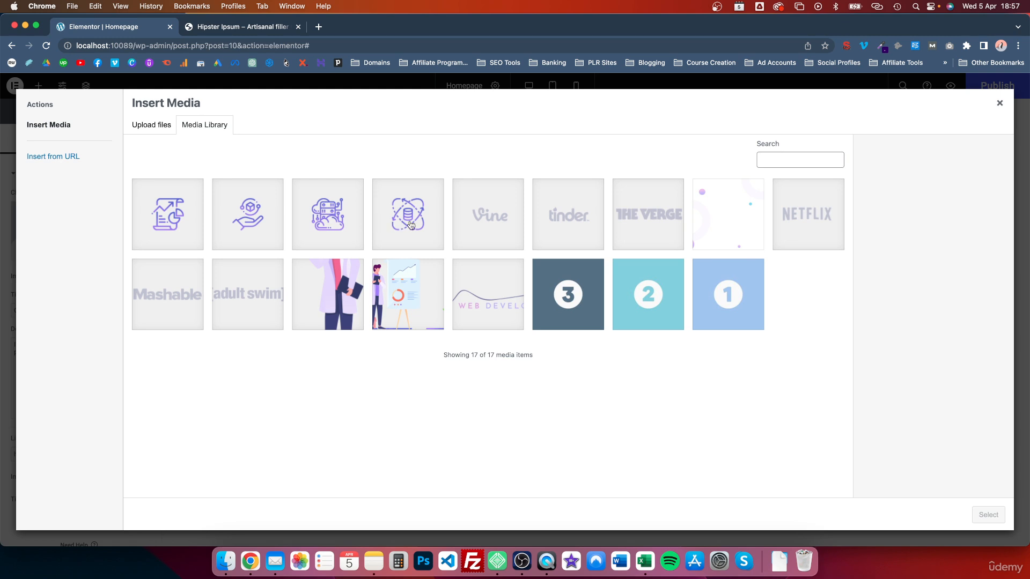
{"action": "left_click", "coordinate": [236, 230]}
{"action": "left_click", "coordinate": [988, 514]}
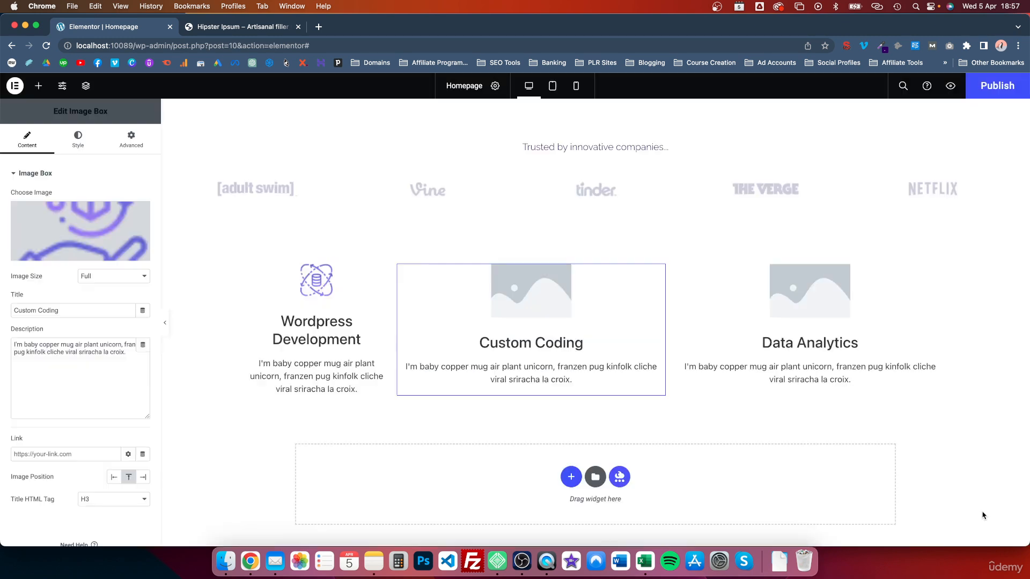
{"action": "left_click", "coordinate": [743, 305]}
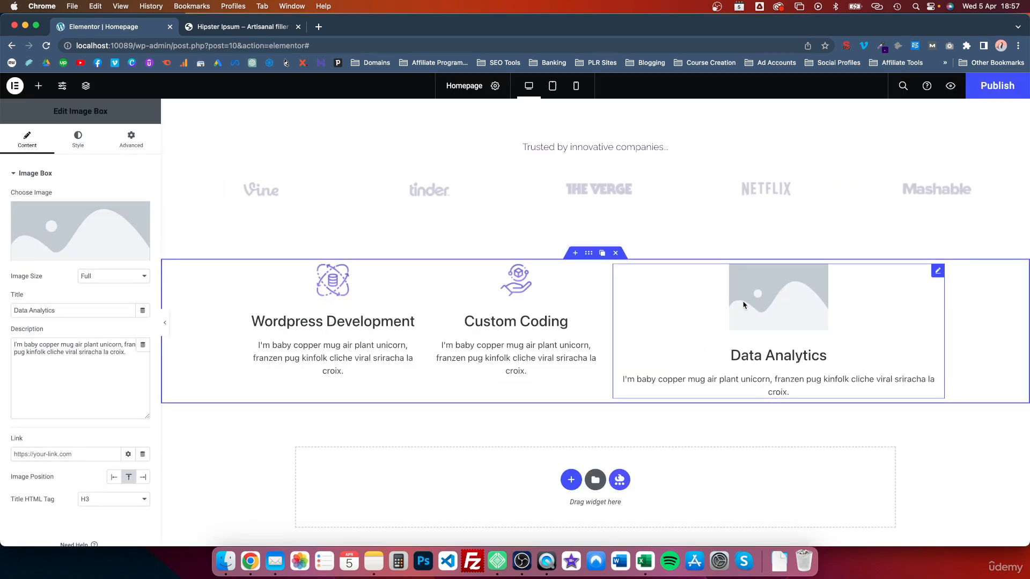
{"action": "left_click", "coordinate": [101, 231]}
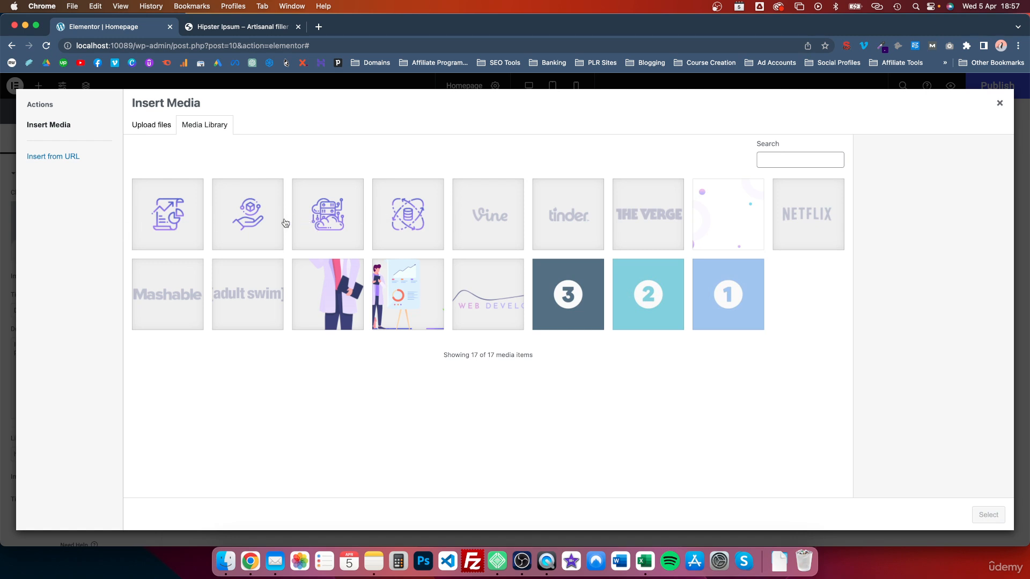
{"action": "left_click", "coordinate": [168, 223]}
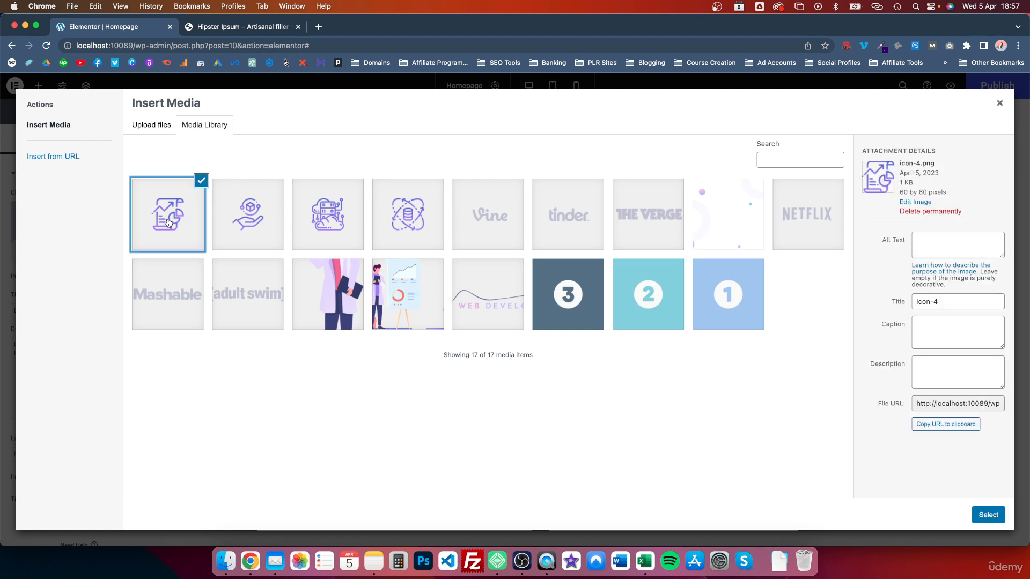
{"action": "left_click", "coordinate": [987, 516]}
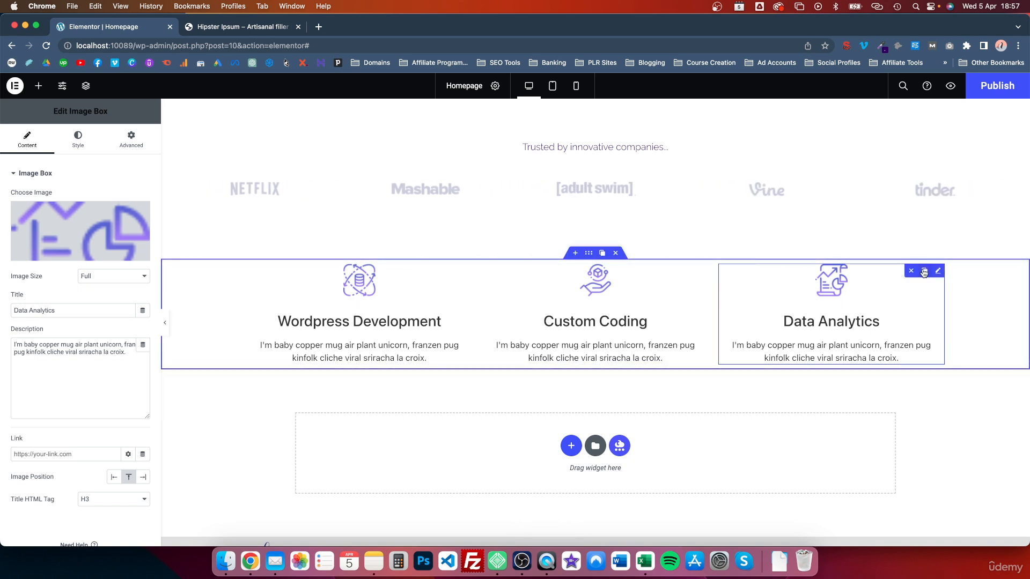
Duplicate the Data Analytics card, set its image to icon-2, and title it 'Website Migration'
{"action": "left_click", "coordinate": [924, 272]}
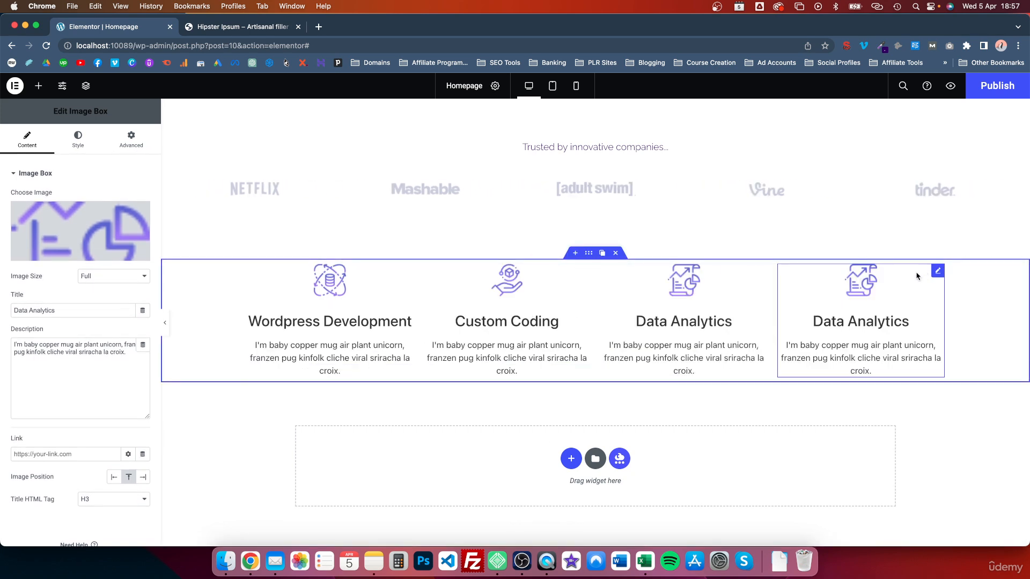
{"action": "left_click", "coordinate": [49, 231]}
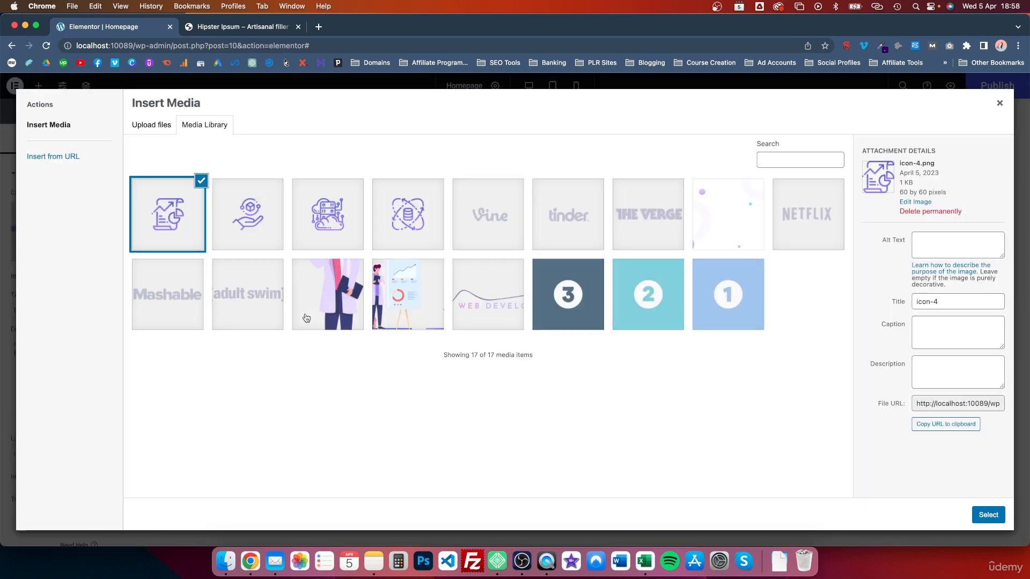
{"action": "left_click", "coordinate": [313, 223]}
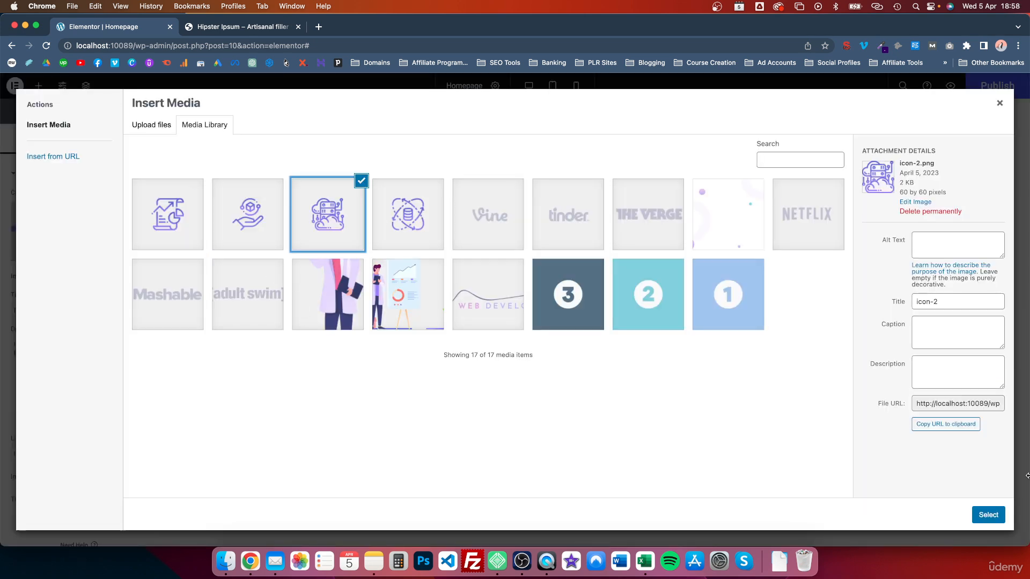
{"action": "left_click", "coordinate": [983, 514]}
{"action": "triple_click", "coordinate": [32, 311]}
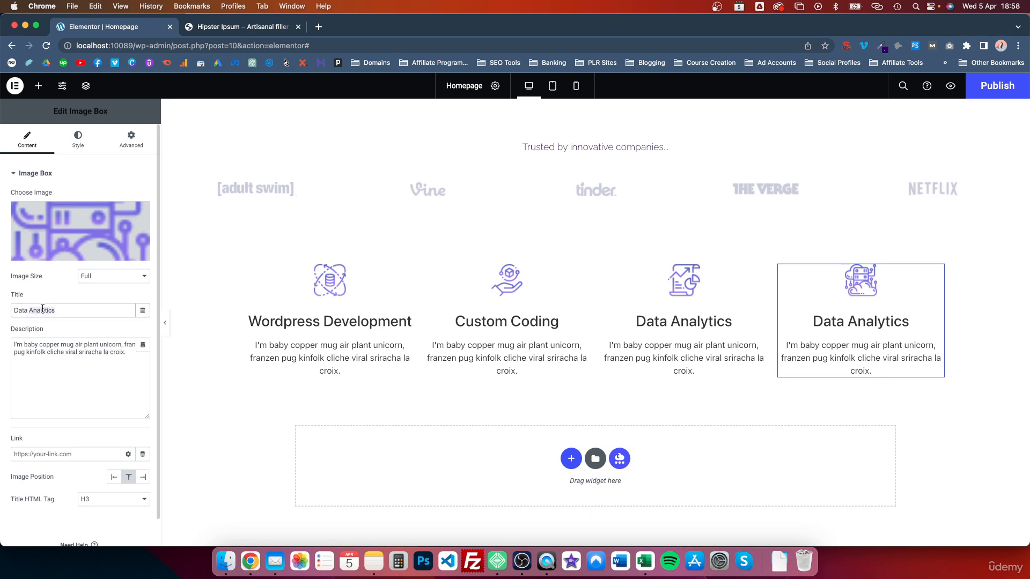
{"action": "type", "text": "Website M"}
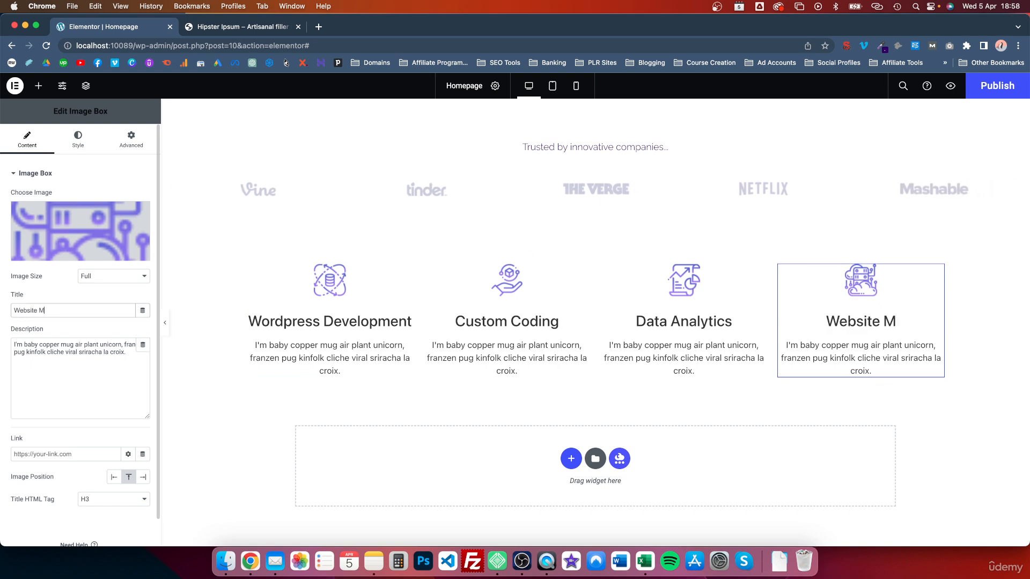
{"action": "type", "text": "igration"}
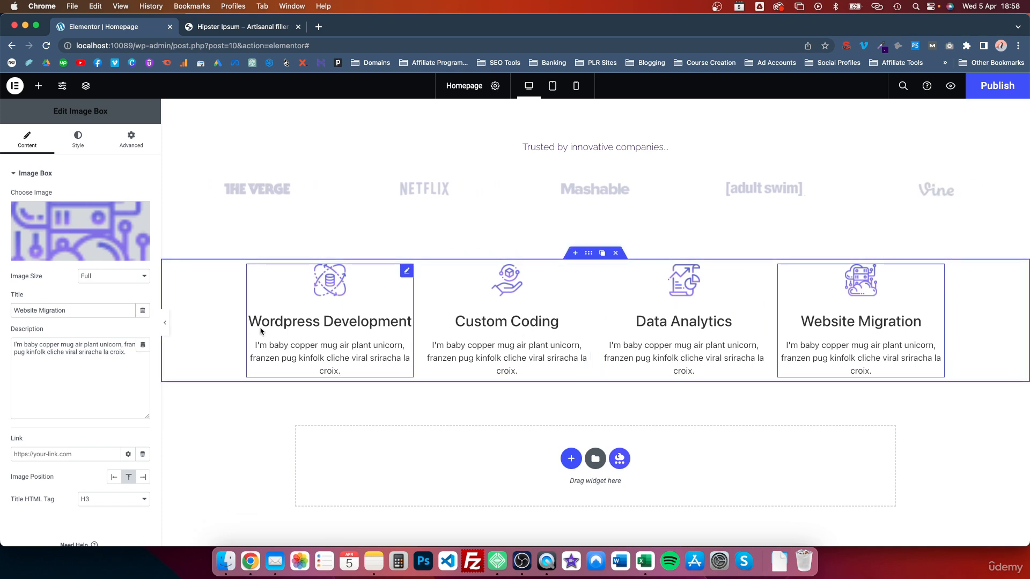
Reduce the Wordpress Development card's image spacing to 5 px
{"action": "left_click", "coordinate": [333, 314]}
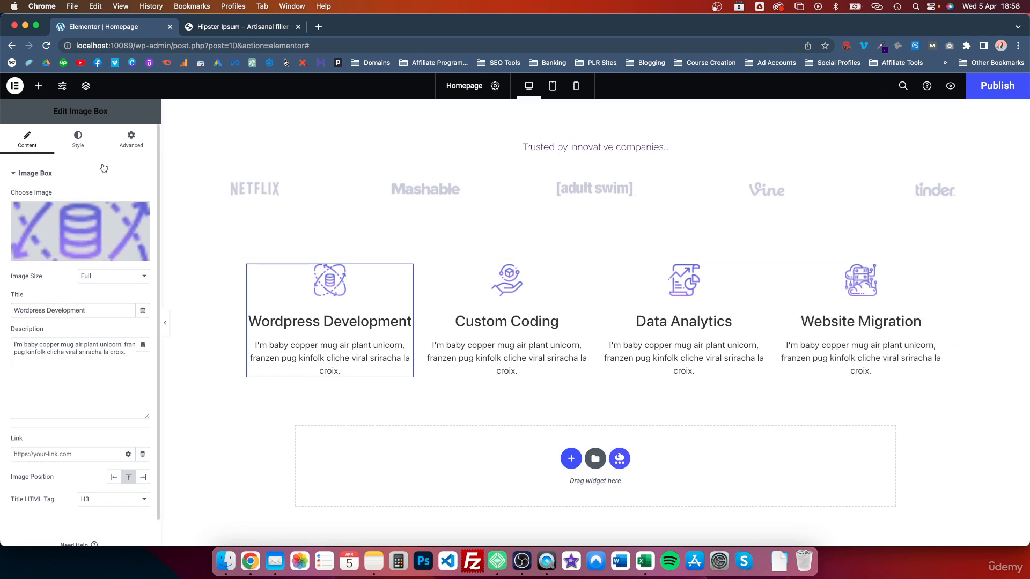
{"action": "scroll", "coordinate": [75, 390], "scroll_direction": "down", "scroll_amount": 1}
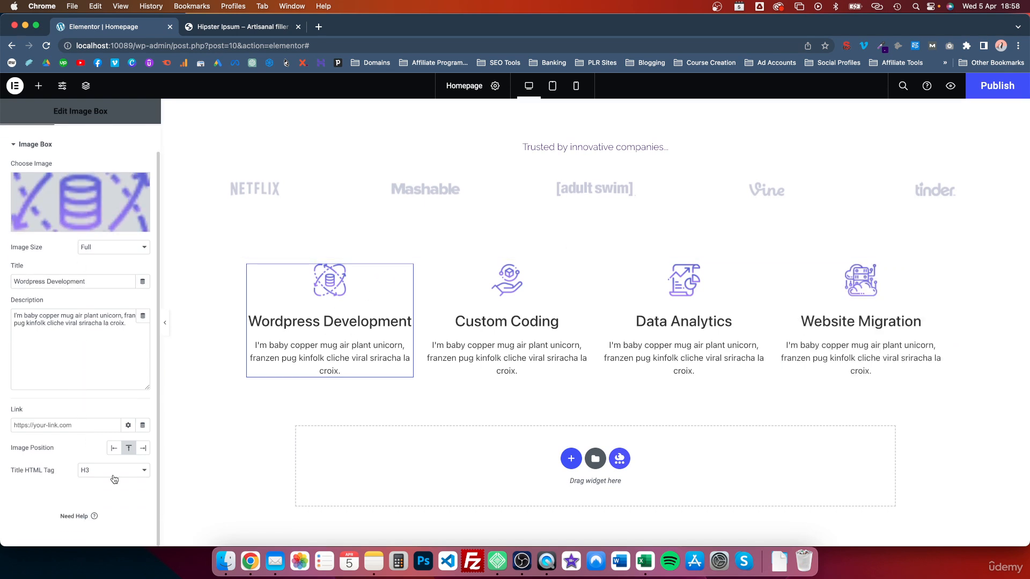
{"action": "scroll", "coordinate": [86, 161], "scroll_direction": "up", "scroll_amount": 1}
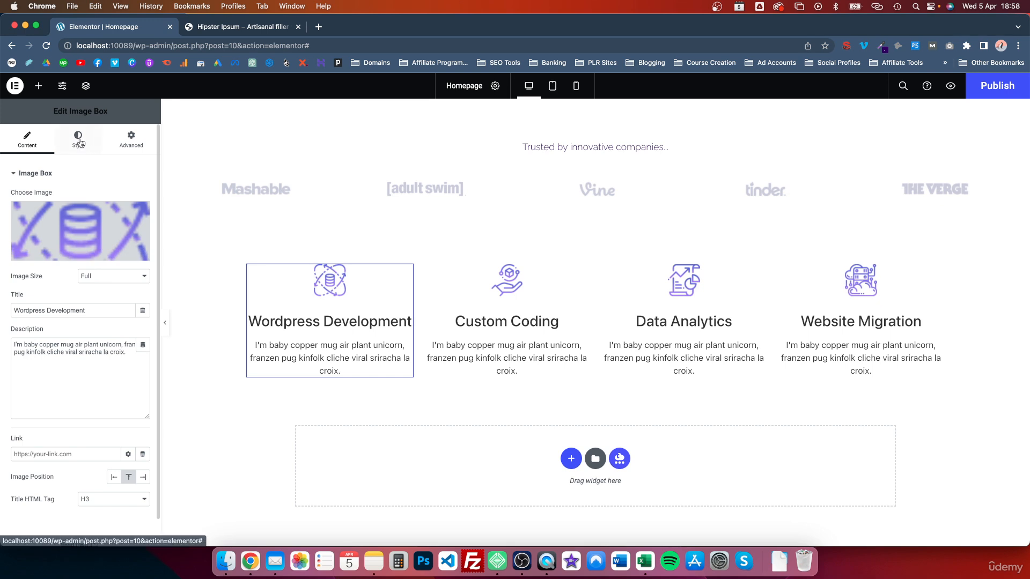
{"action": "left_click", "coordinate": [79, 140]}
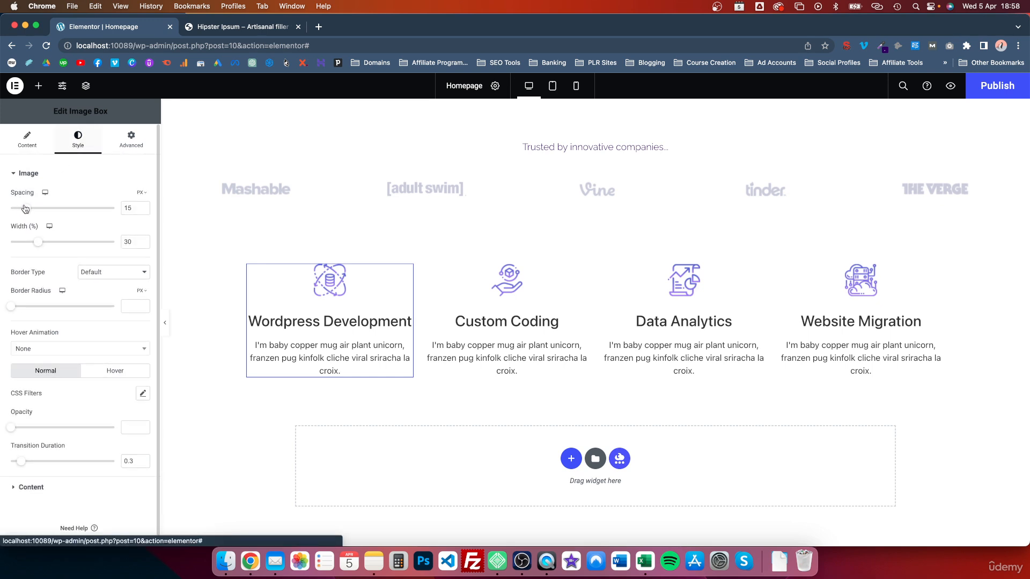
{"action": "left_click_drag", "start_coordinate": [27, 210], "coordinate": [18, 208]}
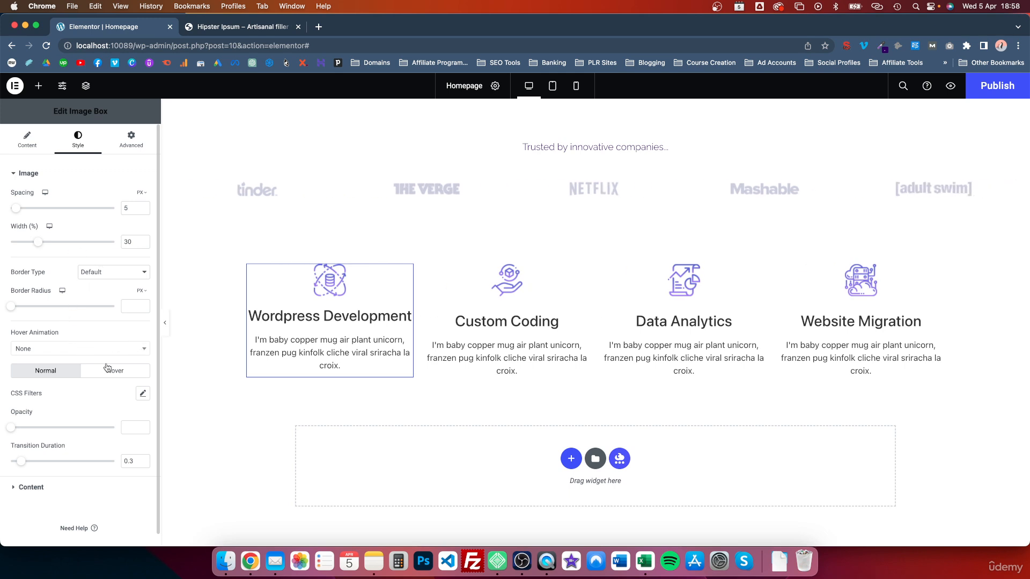
Review the card's Hover Animation options, leaving it at None
{"action": "scroll", "coordinate": [112, 359], "scroll_direction": "down", "scroll_amount": 1}
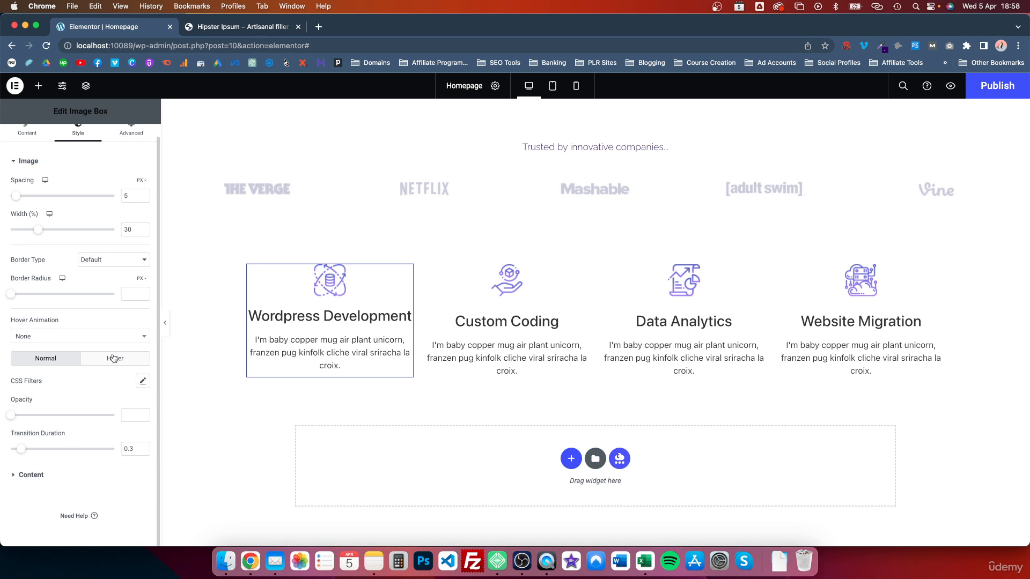
{"action": "left_click", "coordinate": [142, 337]}
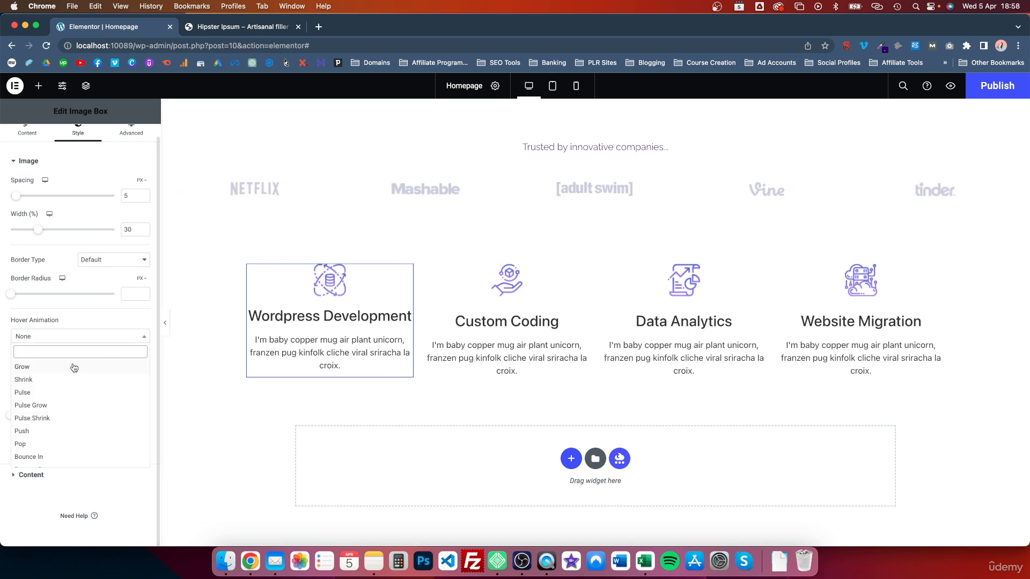
{"action": "left_click", "coordinate": [56, 309]}
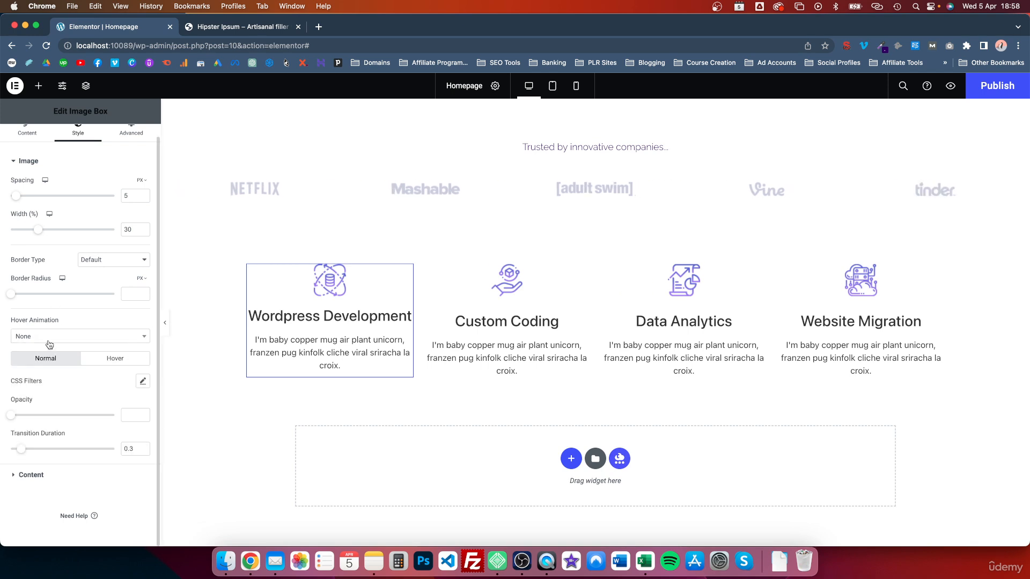
{"action": "scroll", "coordinate": [61, 240], "scroll_direction": "up", "scroll_amount": 1}
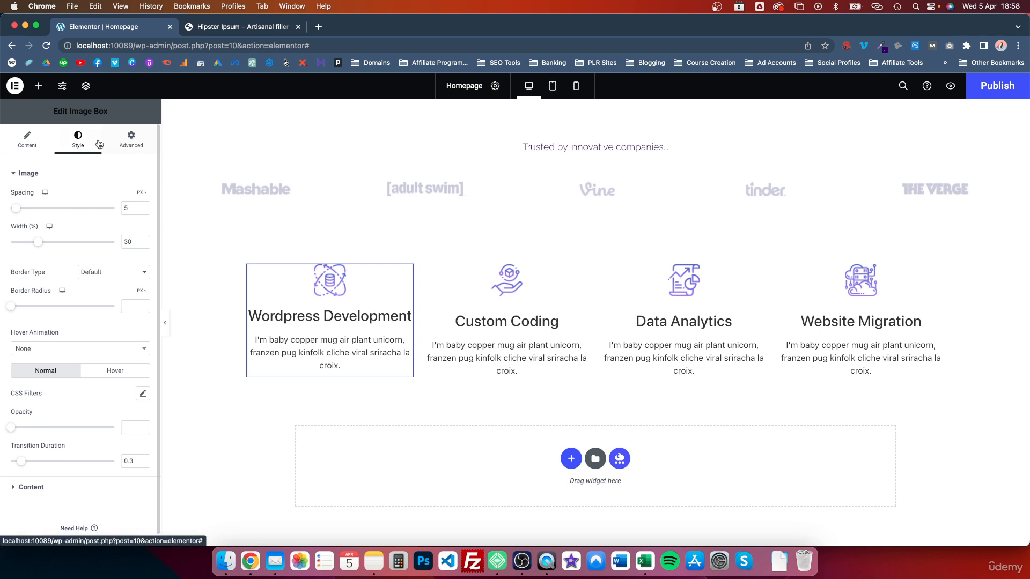
{"action": "scroll", "coordinate": [80, 329], "scroll_direction": "down", "scroll_amount": 1}
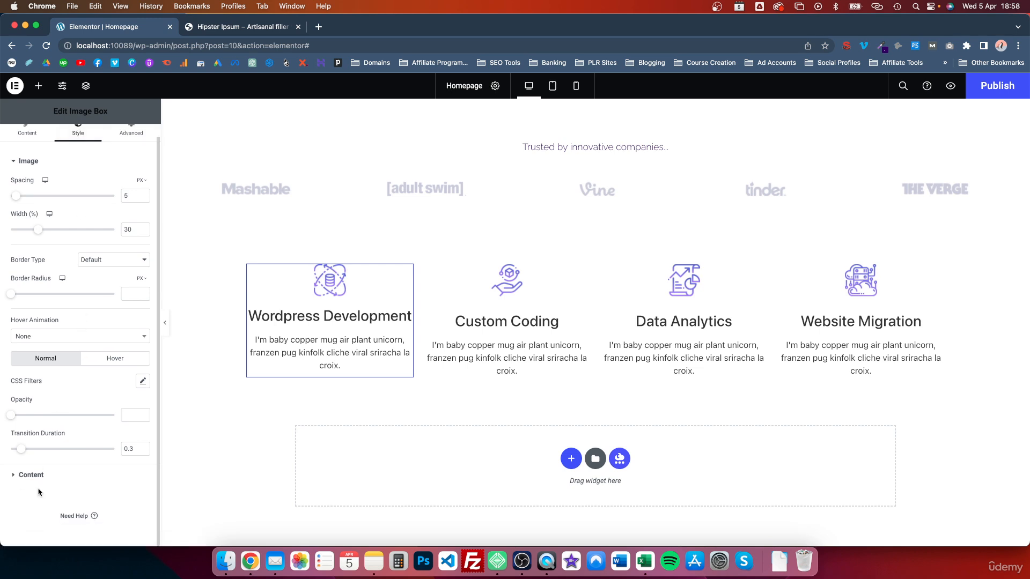
Set the title colour to the Accent global colour and its typography to Primary (Montserrat 600)
{"action": "left_click", "coordinate": [14, 475]}
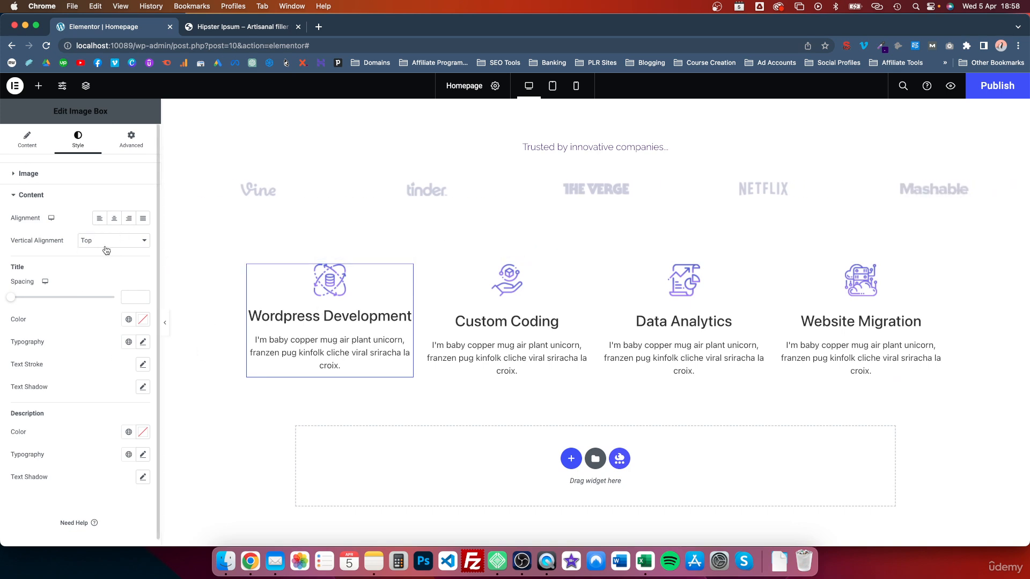
{"action": "scroll", "coordinate": [106, 250], "scroll_direction": "down", "scroll_amount": 1}
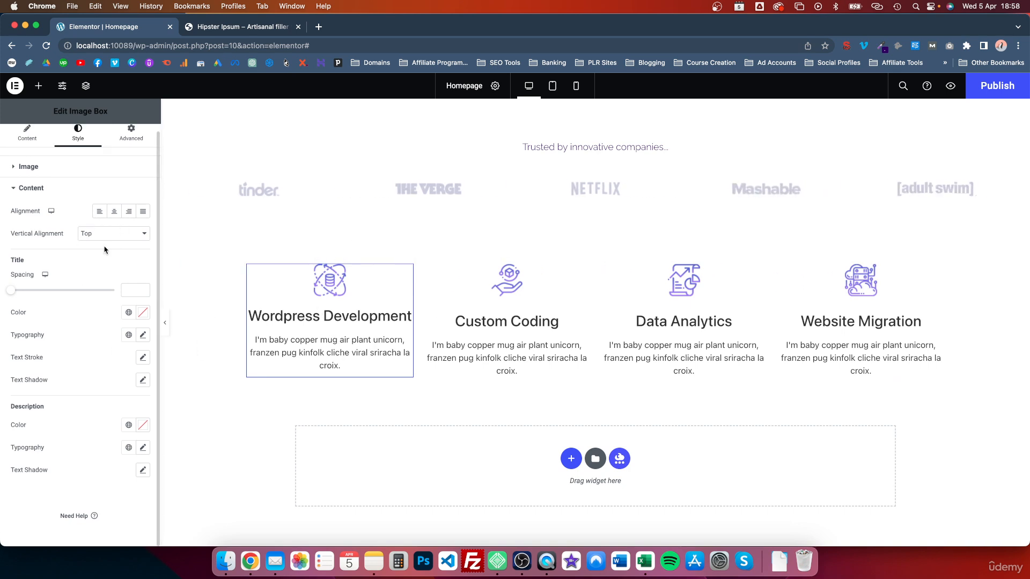
{"action": "left_click", "coordinate": [129, 313]}
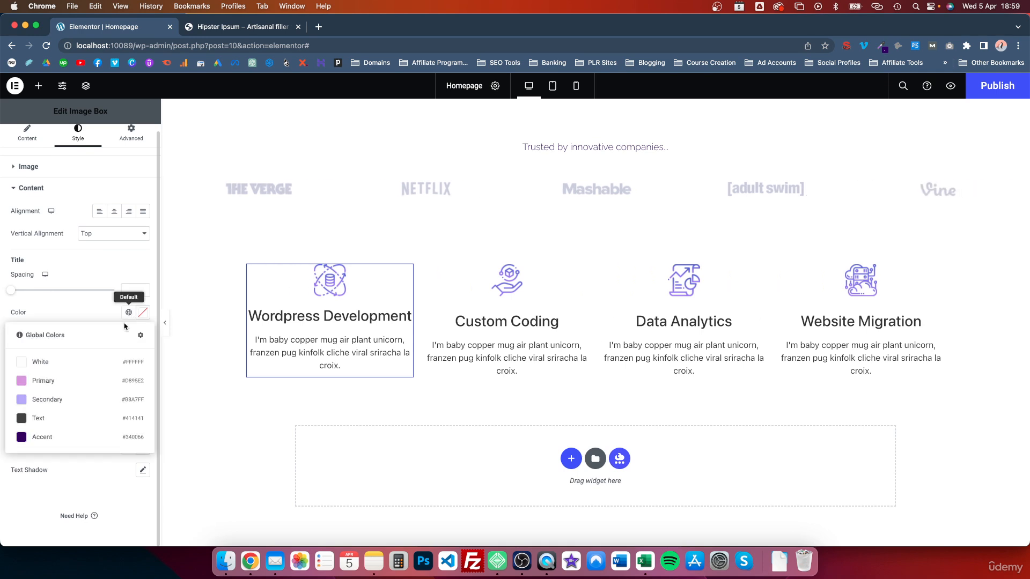
{"action": "left_click", "coordinate": [51, 437]}
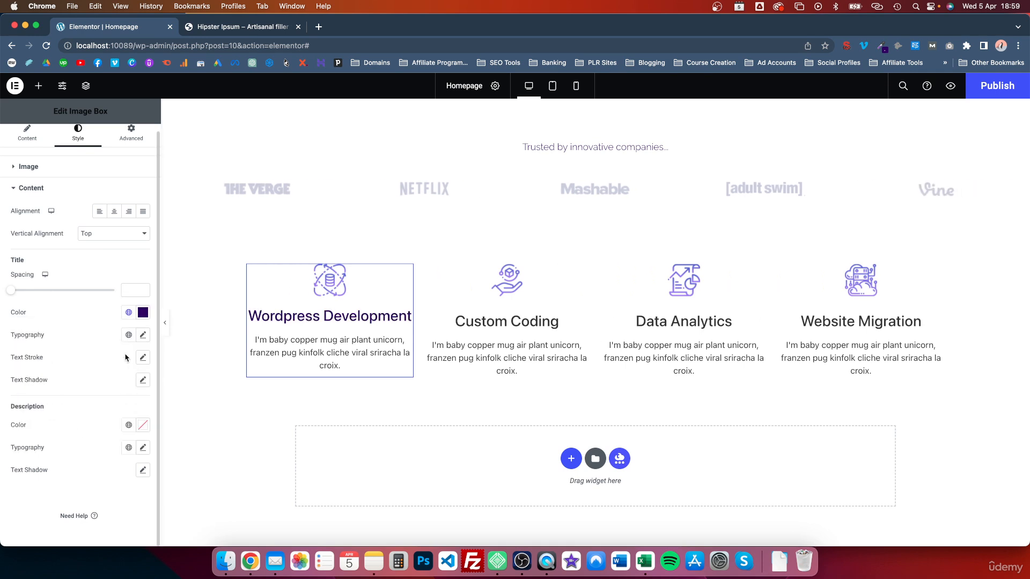
{"action": "left_click", "coordinate": [132, 338]}
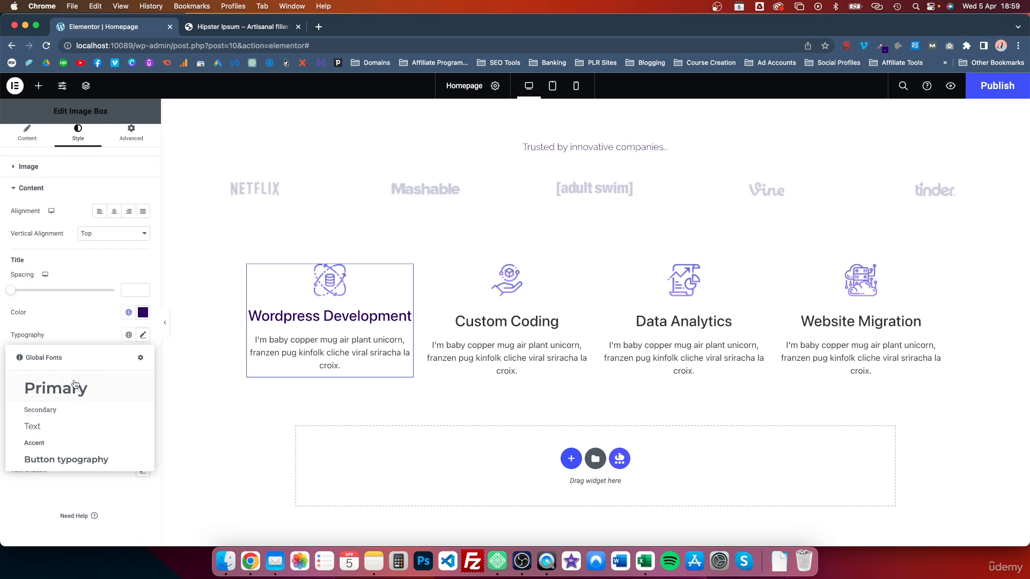
{"action": "left_click", "coordinate": [72, 387]}
Change the Wordpress Development title's typography size to 1.4
{"action": "left_click", "coordinate": [143, 335]}
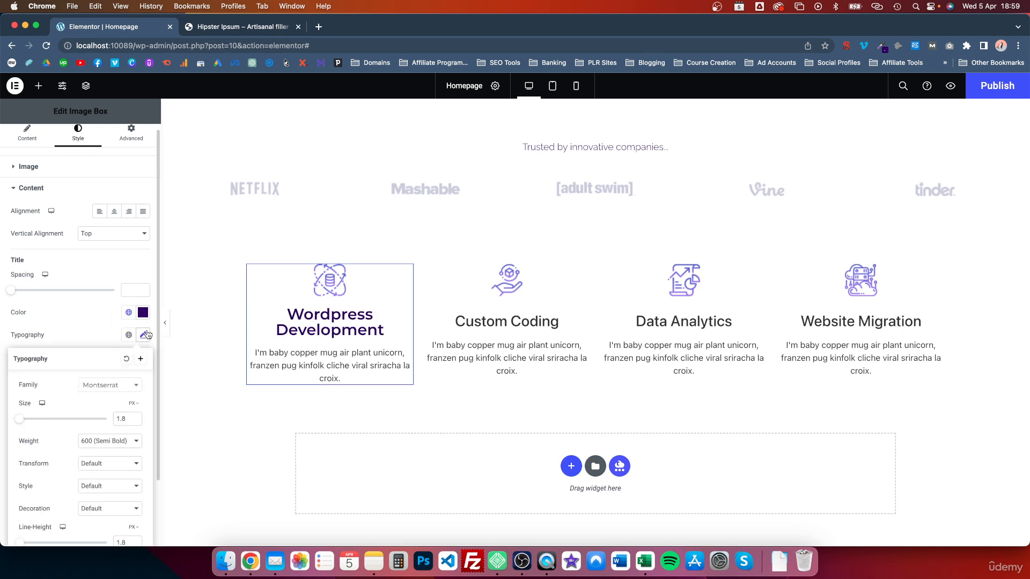
{"action": "left_click", "coordinate": [135, 421]}
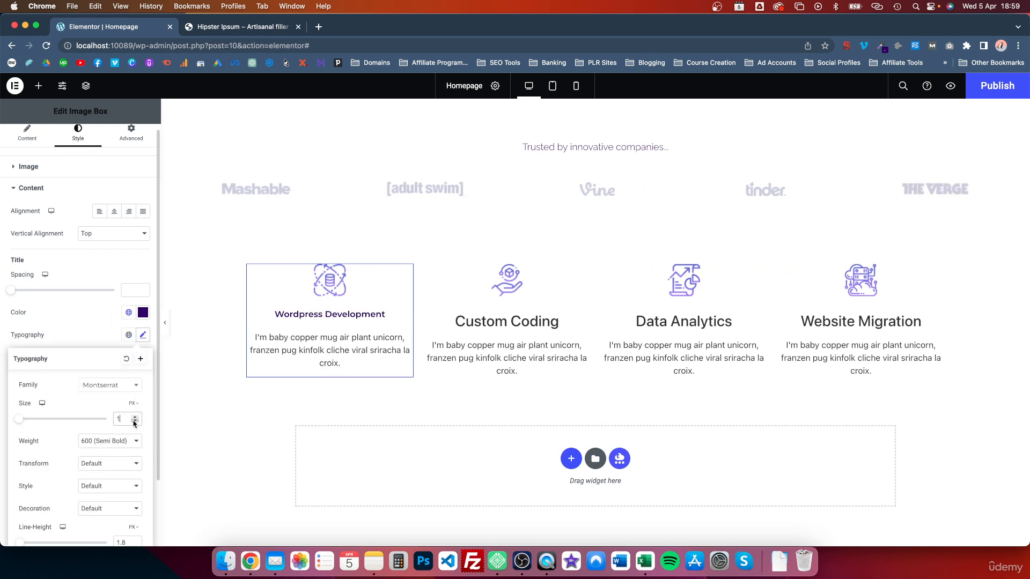
{"action": "left_click", "coordinate": [136, 419]}
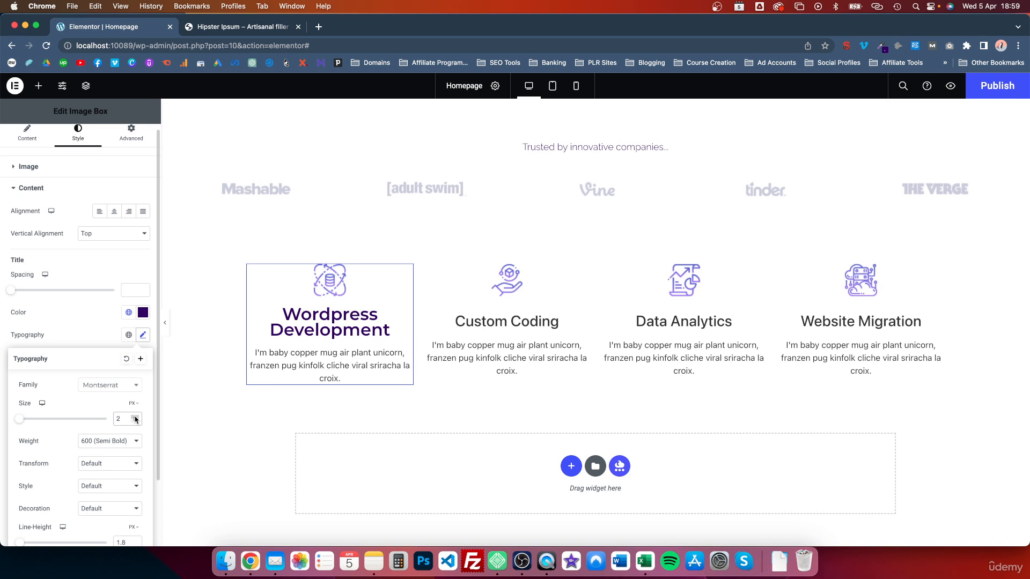
{"action": "left_click", "coordinate": [136, 421]}
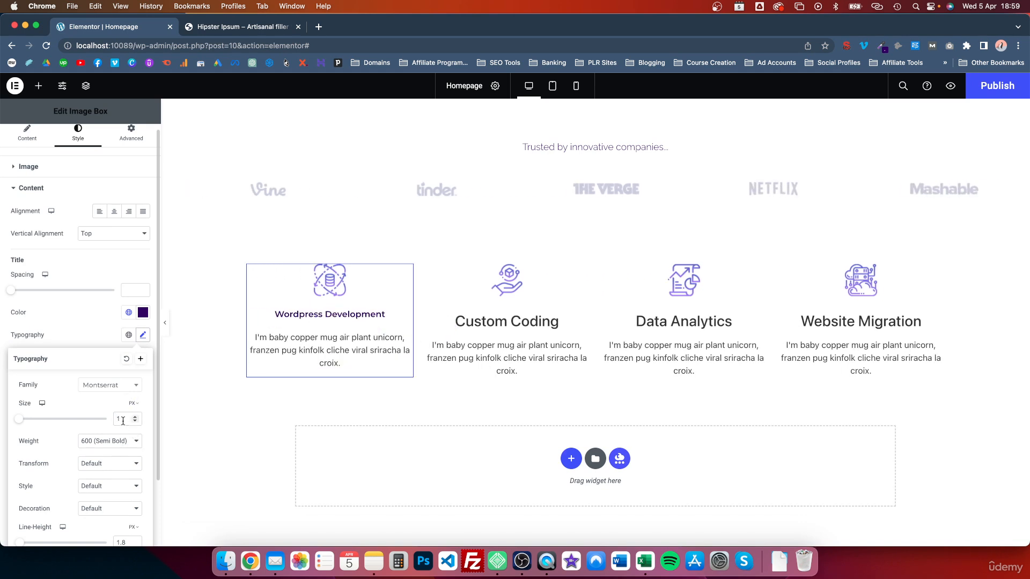
{"action": "key", "text": "BackSpace"}
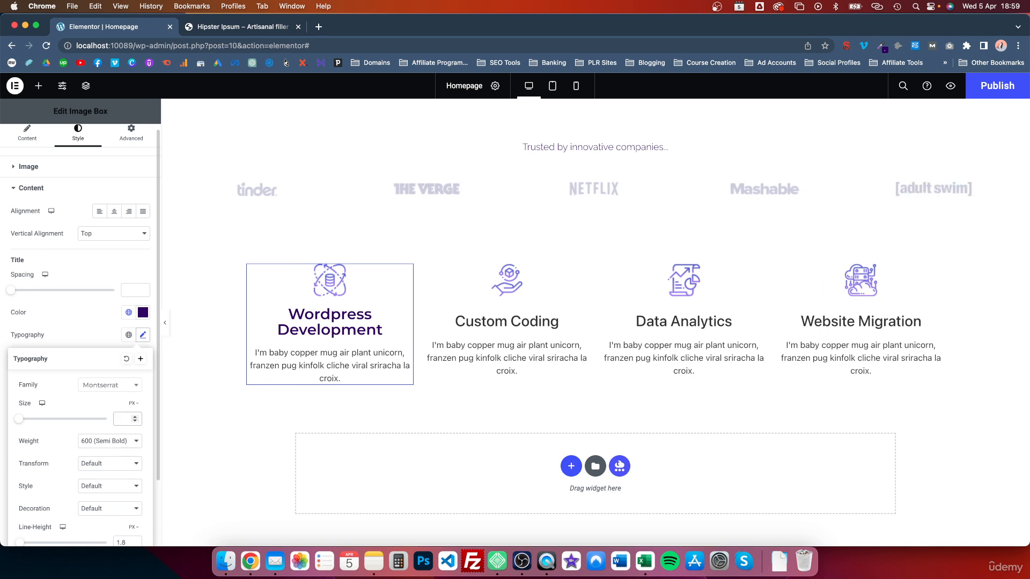
{"action": "type", "text": "1.8"}
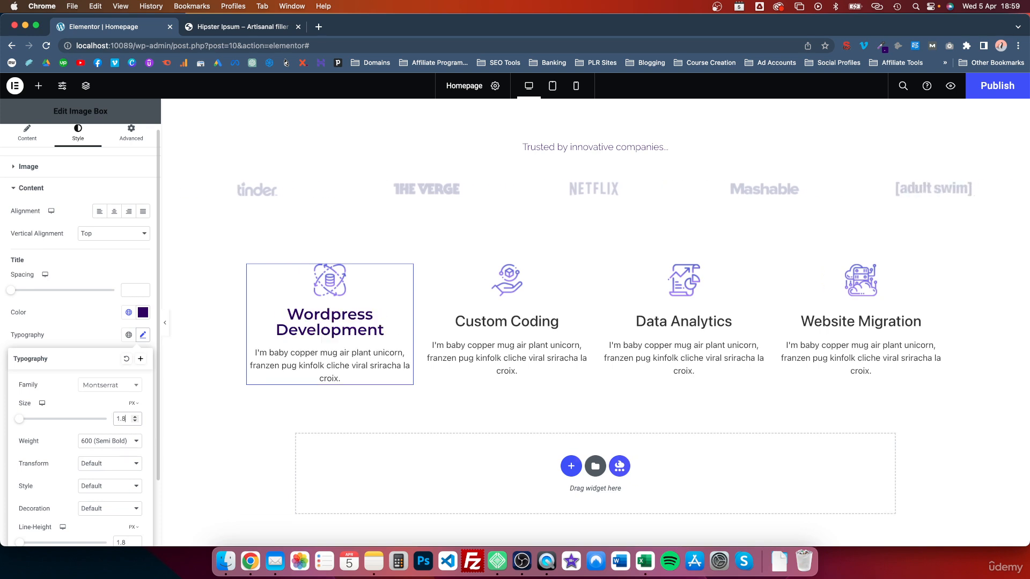
{"action": "key", "text": "BackSpace"}
{"action": "type", "text": "5"}
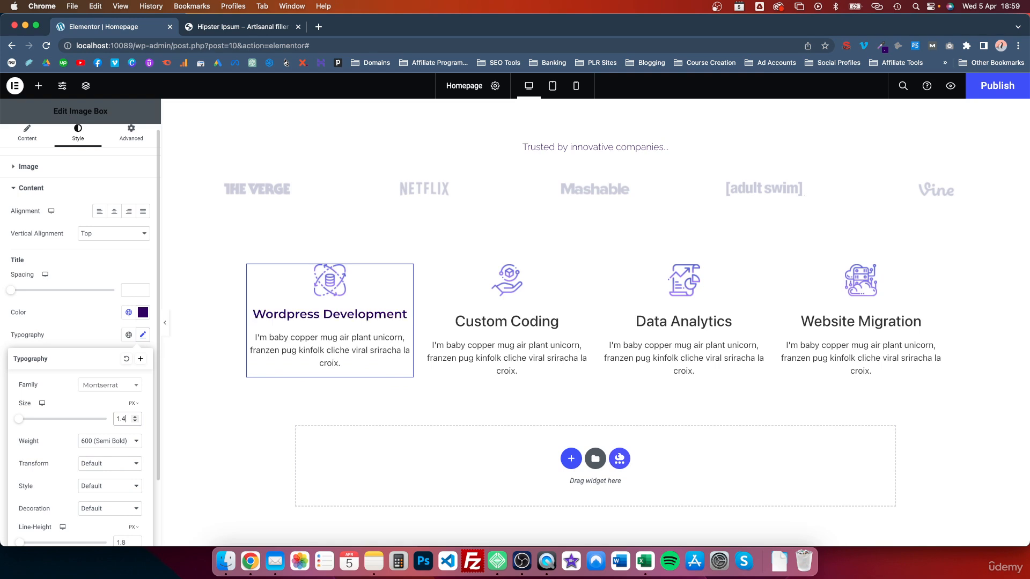
{"action": "key", "text": "BackSpace"}
{"action": "type", "text": "4"}
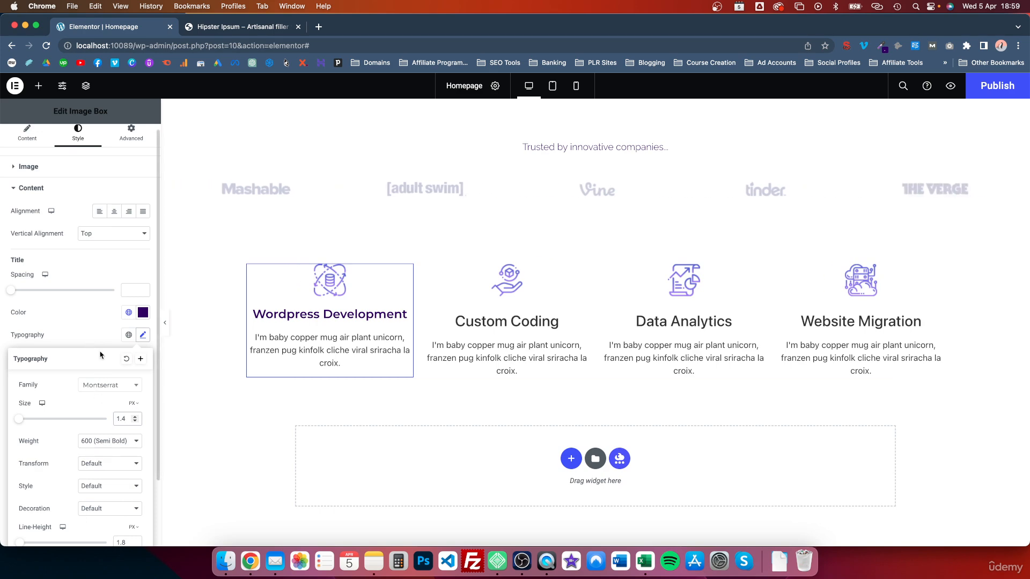
Create a new global font named 'Secondary Heading' from the title's current typography
{"action": "left_click", "coordinate": [141, 359]}
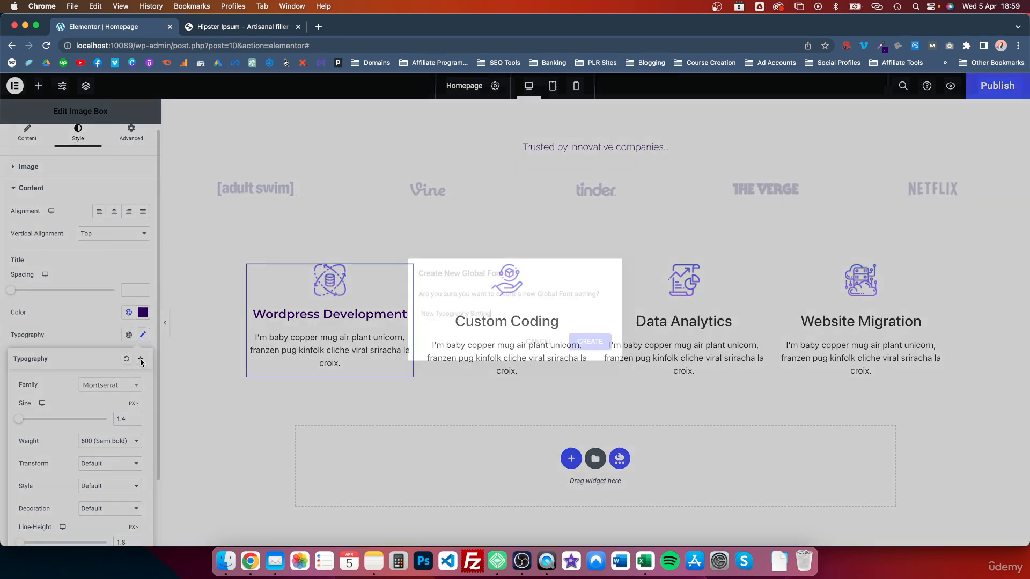
{"action": "triple_click", "coordinate": [501, 313]}
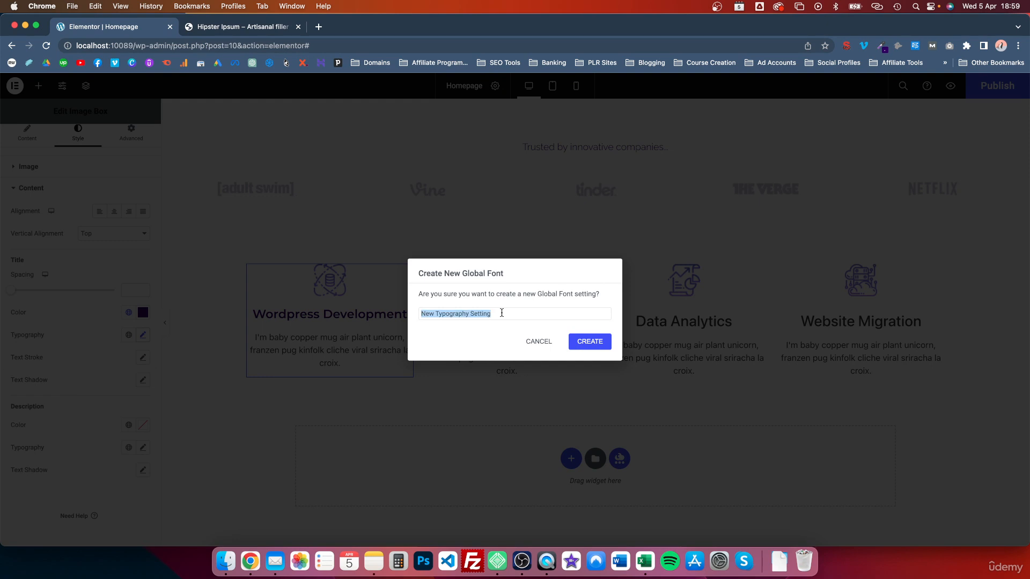
{"action": "type", "text": "Head"}
{"action": "key", "text": "BackSpace"}
{"action": "key", "text": "BackSpace"}
{"action": "key", "text": "BackSpace"}
{"action": "key", "text": "BackSpace"}
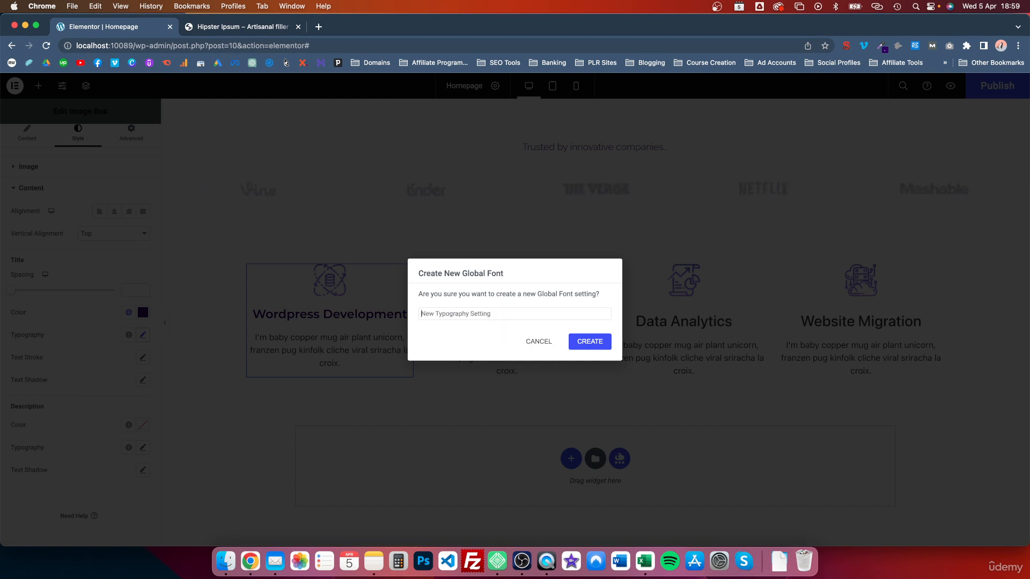
{"action": "type", "text": "Secondard Heading"}
{"action": "right_click", "coordinate": [444, 314]}
{"action": "left_click", "coordinate": [463, 320]}
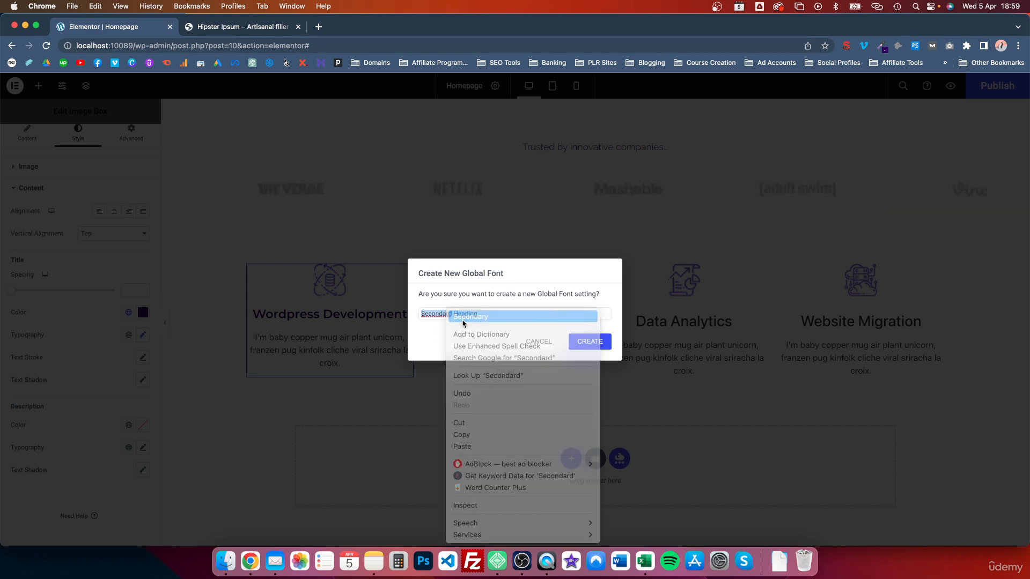
{"action": "left_click", "coordinate": [587, 338]}
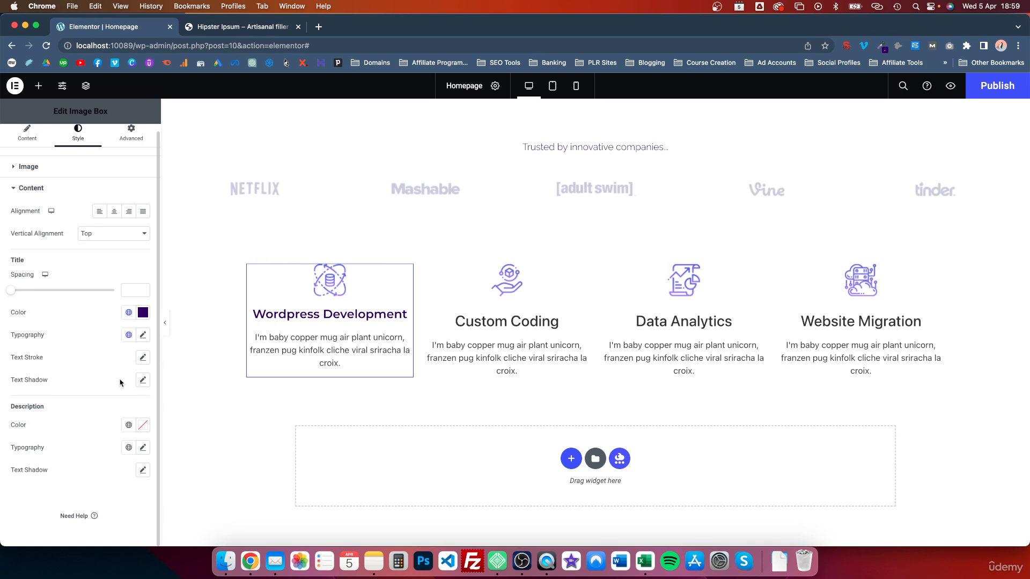
Apply the Text global colour and Text global font to the card's description
{"action": "left_click", "coordinate": [125, 429]}
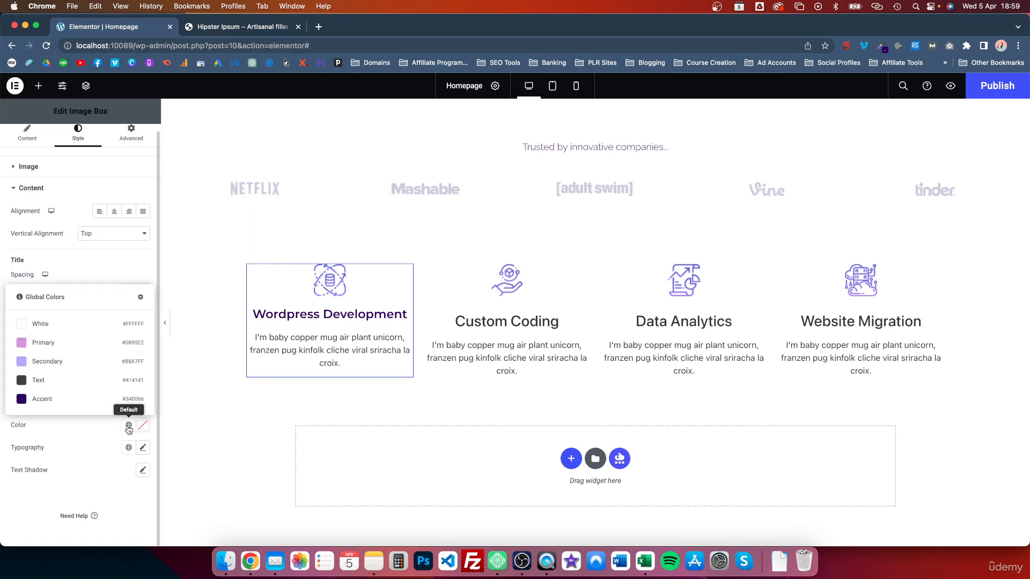
{"action": "left_click", "coordinate": [47, 385]}
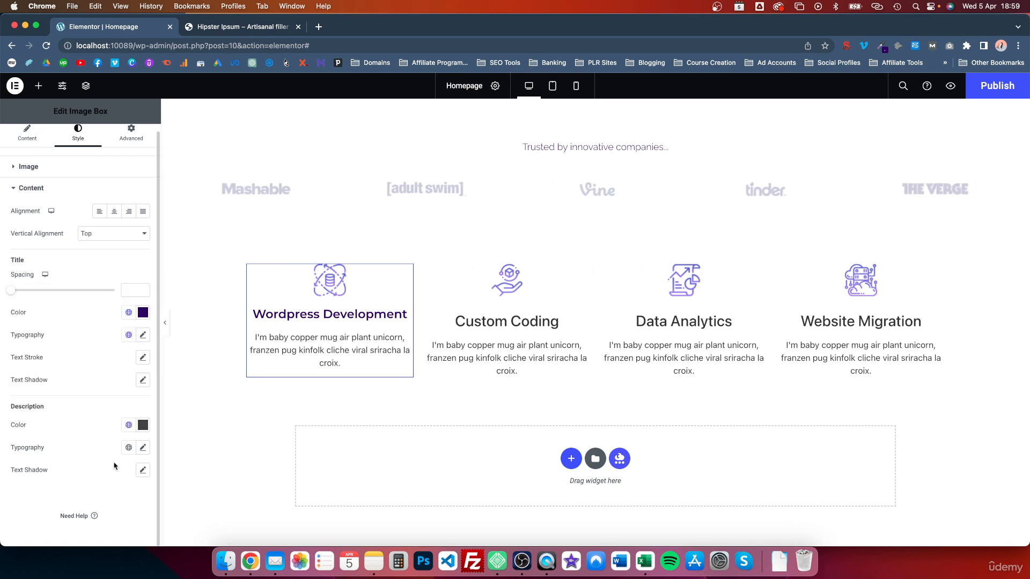
{"action": "left_click", "coordinate": [129, 447]}
{"action": "left_click", "coordinate": [54, 369]}
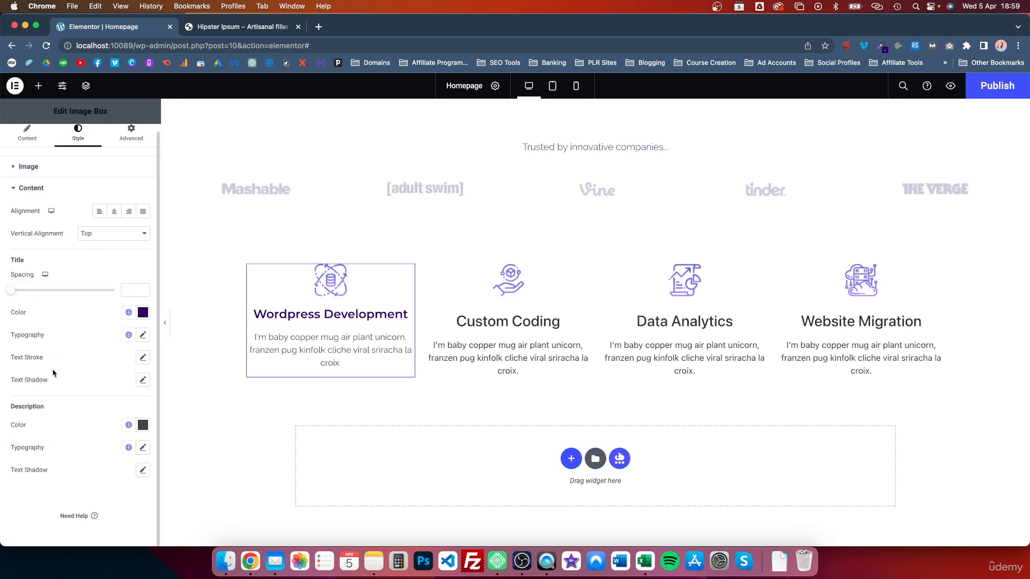
Reduce the description's font size to 0.9, keeping the weight at 400 (Normal)
{"action": "left_click", "coordinate": [143, 448]}
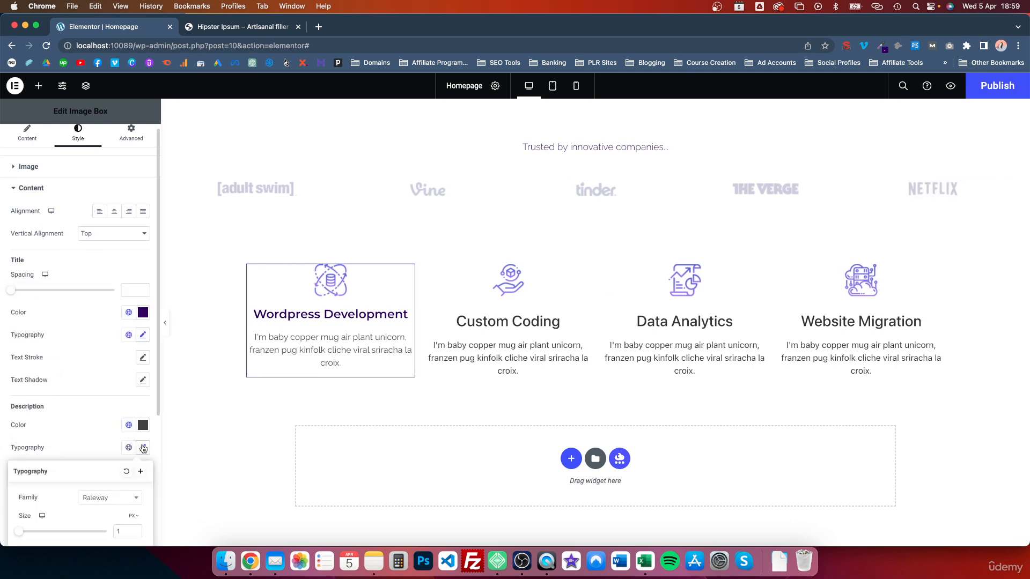
{"action": "scroll", "coordinate": [115, 447], "scroll_direction": "down", "scroll_amount": 4}
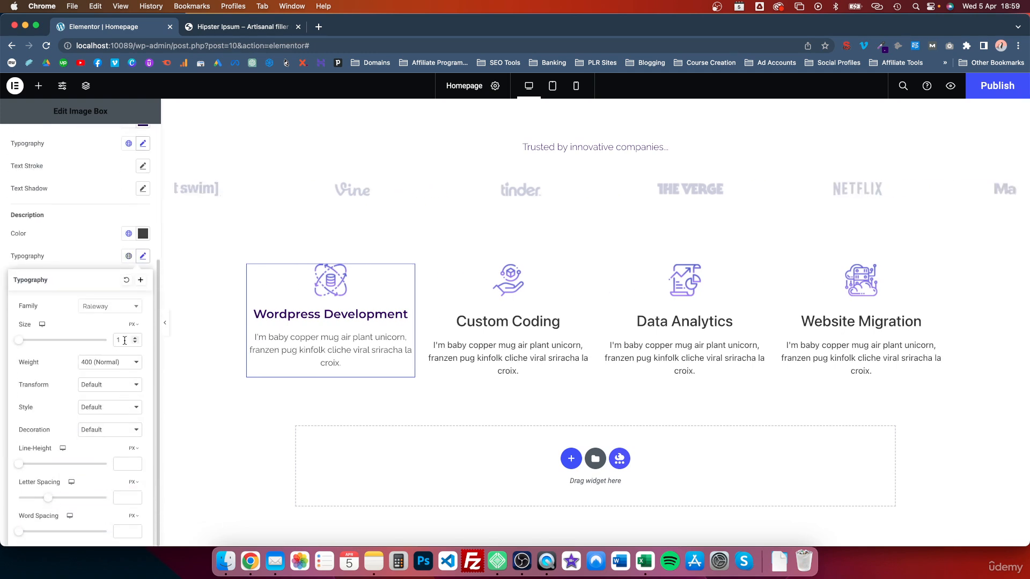
{"action": "type", "text": "0.9"}
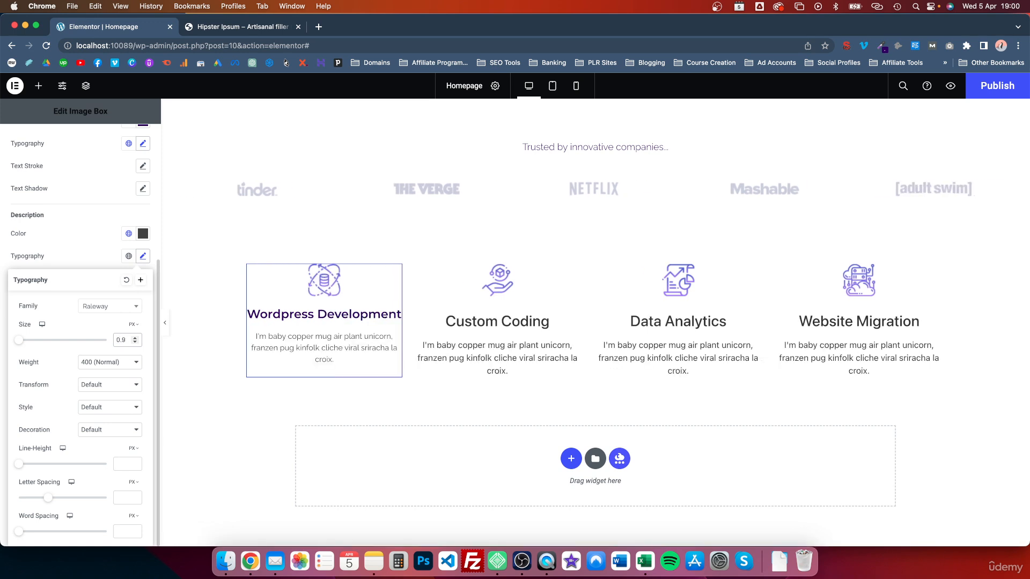
{"action": "key", "text": "BackSpace"}
{"action": "type", "text": "8"}
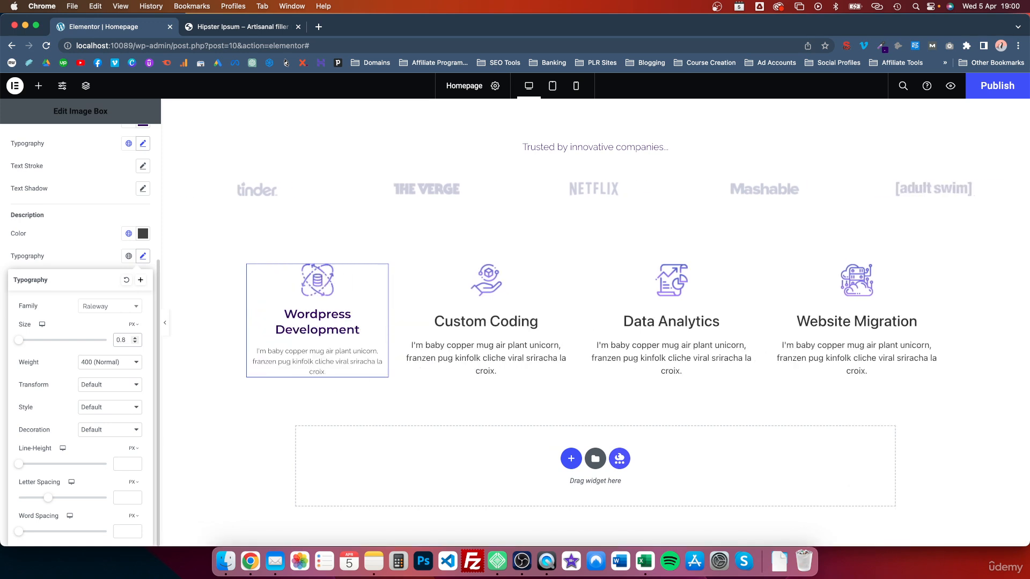
{"action": "left_click", "coordinate": [116, 362]}
{"action": "left_click", "coordinate": [112, 363]}
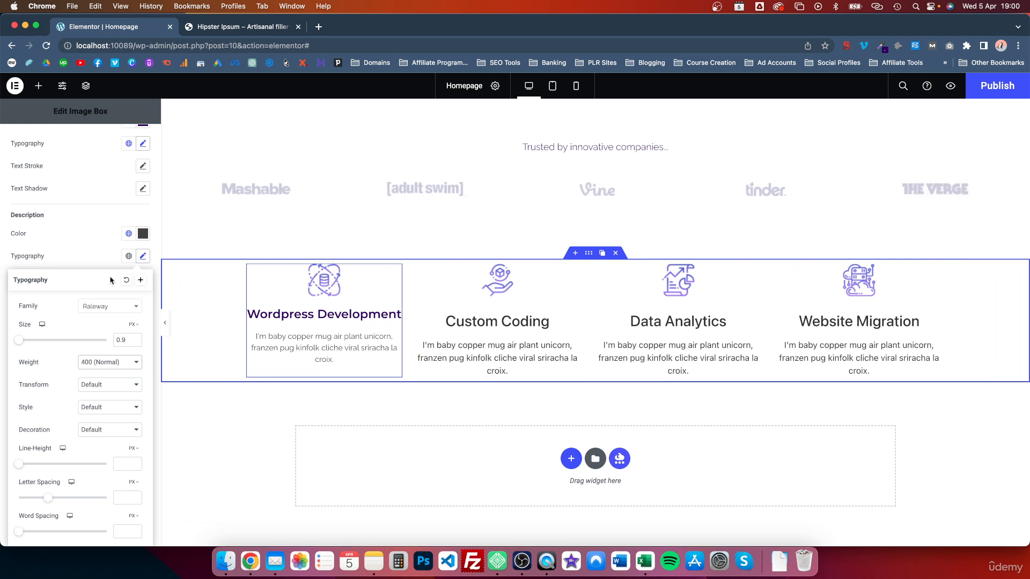
{"action": "left_click", "coordinate": [87, 257]}
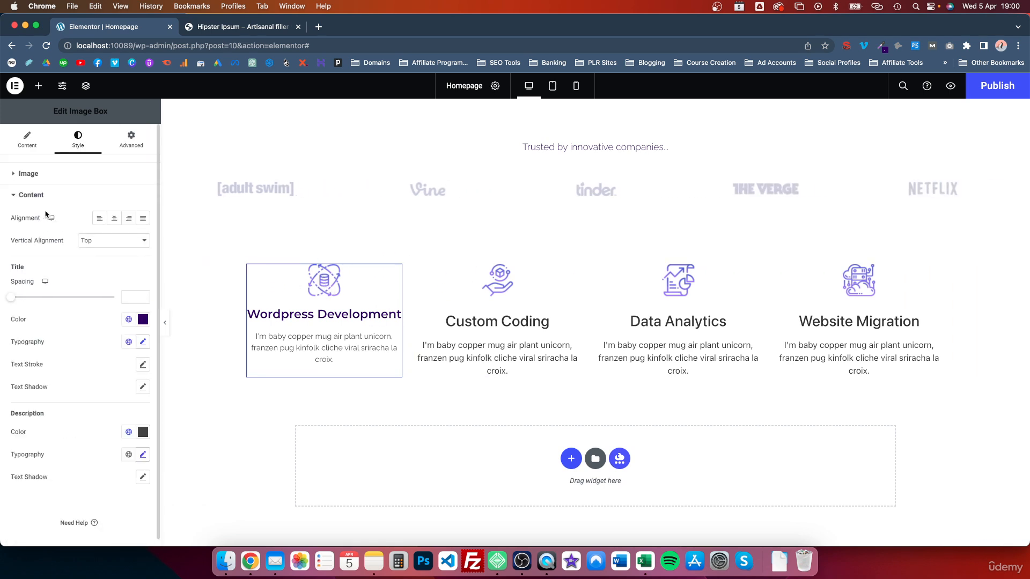
Set the Wordpress Development card's Image Width to 16%
{"action": "left_click", "coordinate": [18, 174]}
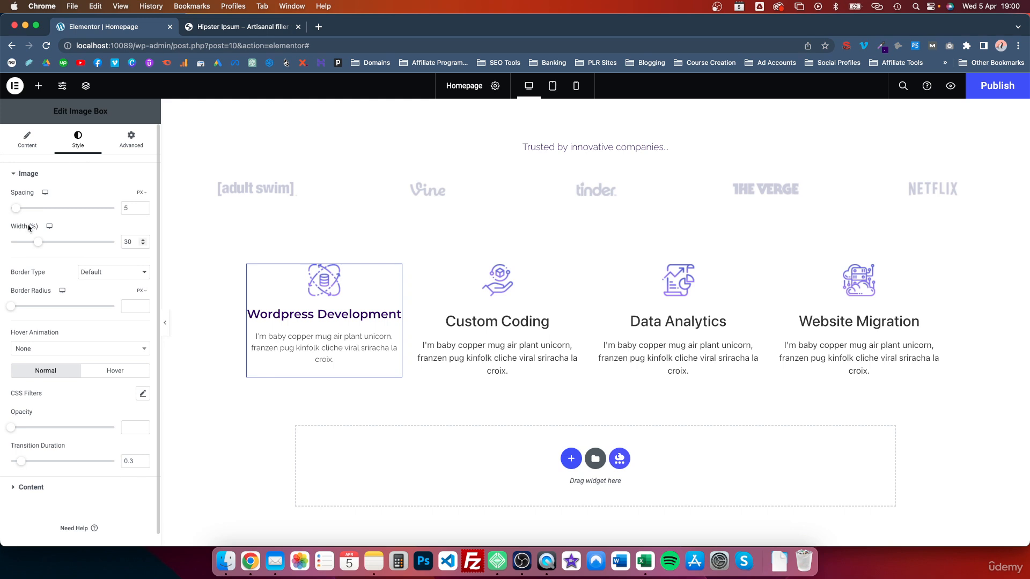
{"action": "mouse_move", "coordinate": [38, 242]}
{"action": "left_mouse_down"}
{"action": "mouse_move", "coordinate": [66, 245]}
{"action": "mouse_move", "coordinate": [30, 244]}
{"action": "left_mouse_up"}
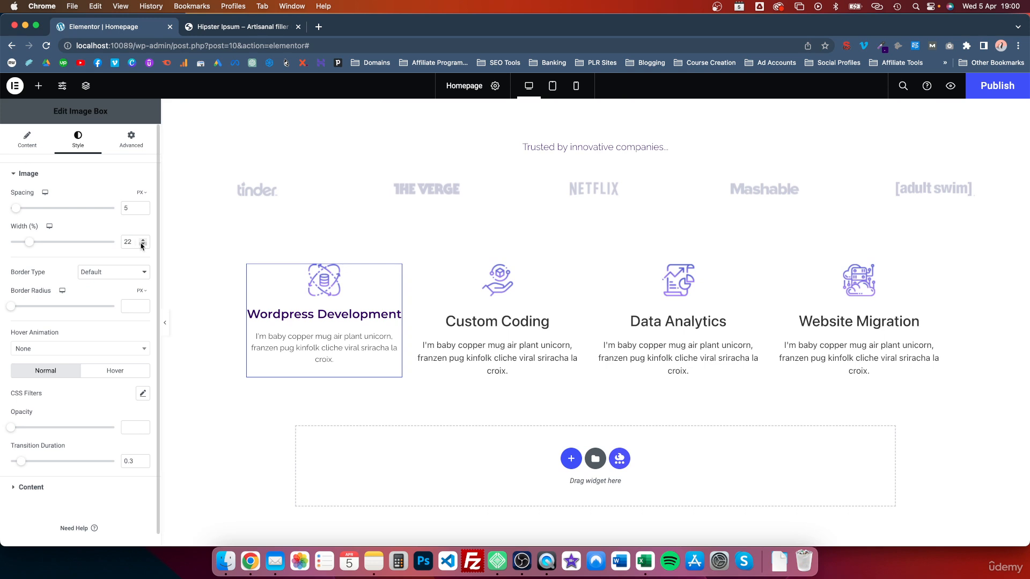
{"action": "left_click_drag", "start_coordinate": [142, 244], "coordinate": [142, 245]}
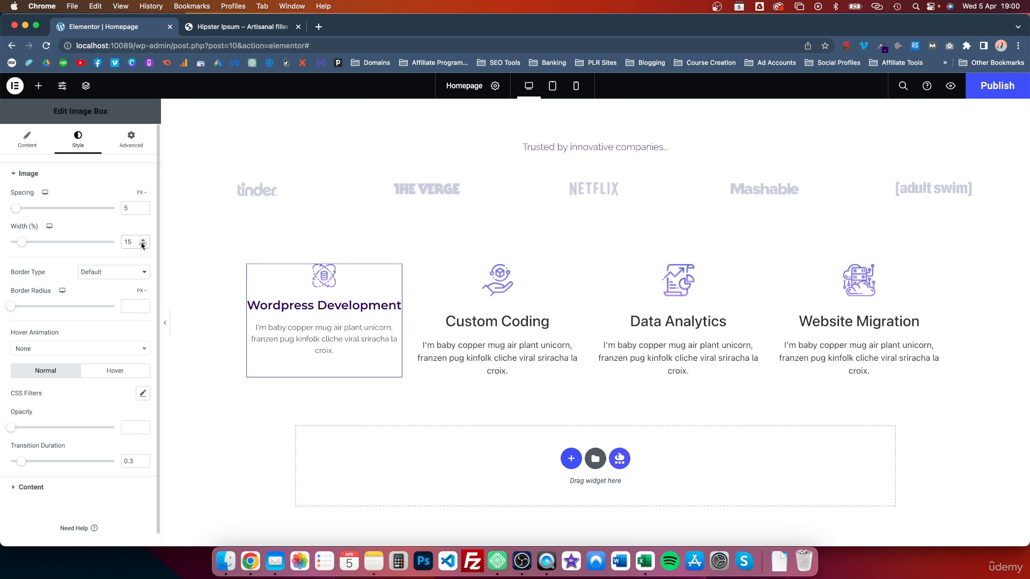
{"action": "left_click", "coordinate": [143, 240]}
{"action": "left_click", "coordinate": [143, 239]}
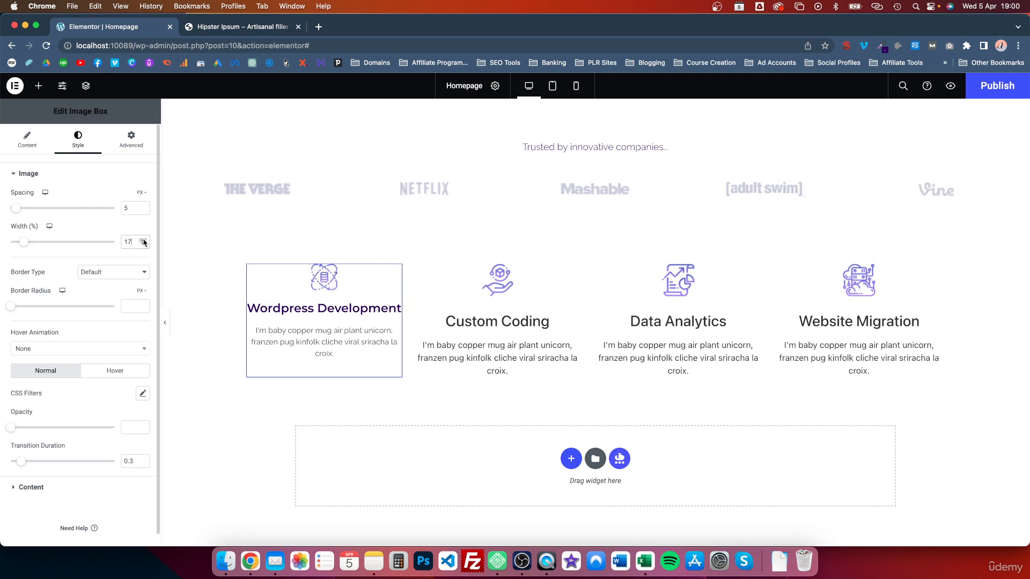
{"action": "left_click", "coordinate": [143, 244]}
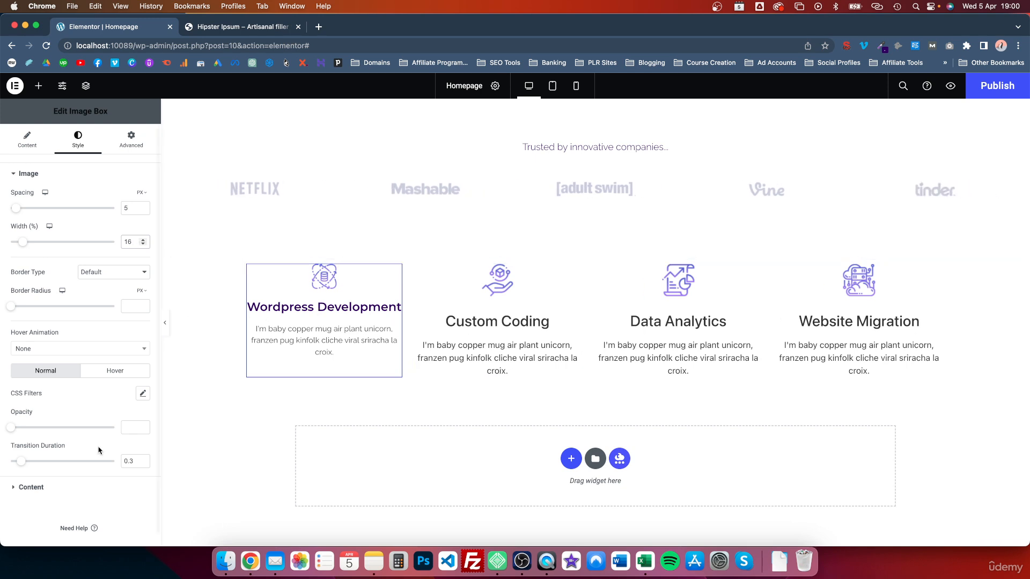
{"action": "left_click", "coordinate": [17, 488]}
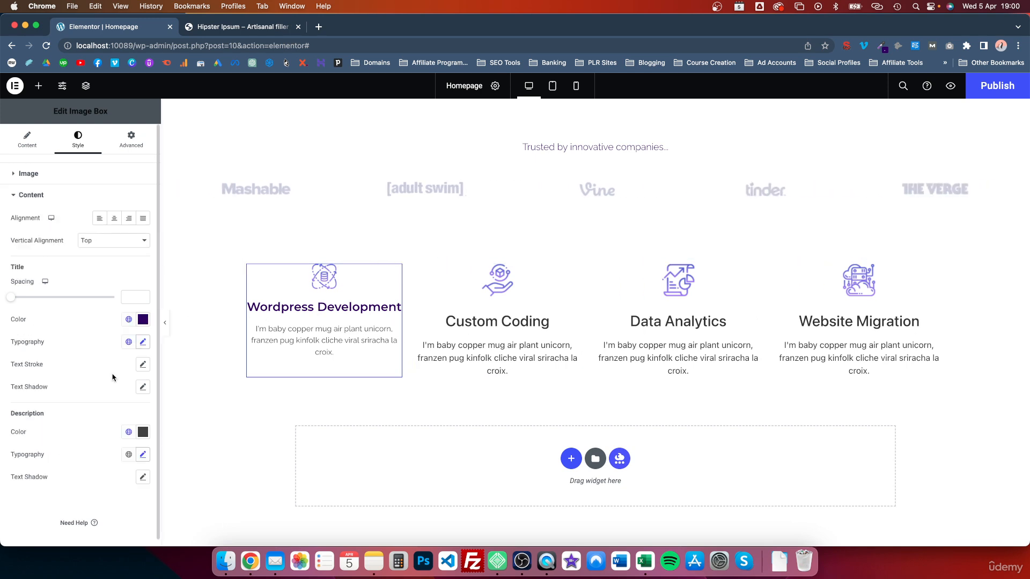
Apply the Button typography global font to the title and set its size to 1.2 REM
{"action": "left_click", "coordinate": [143, 343]}
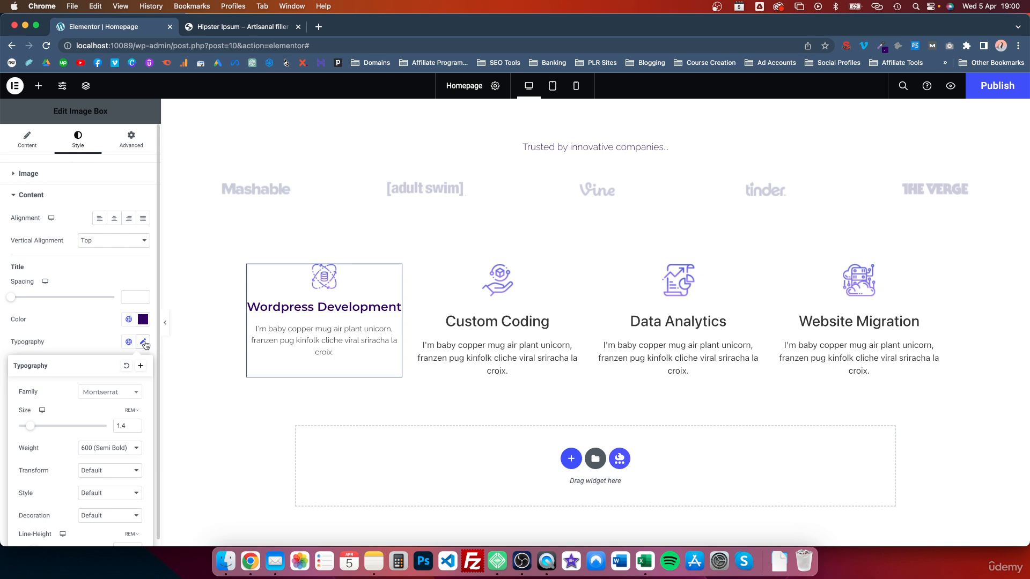
{"action": "left_click", "coordinate": [134, 428]}
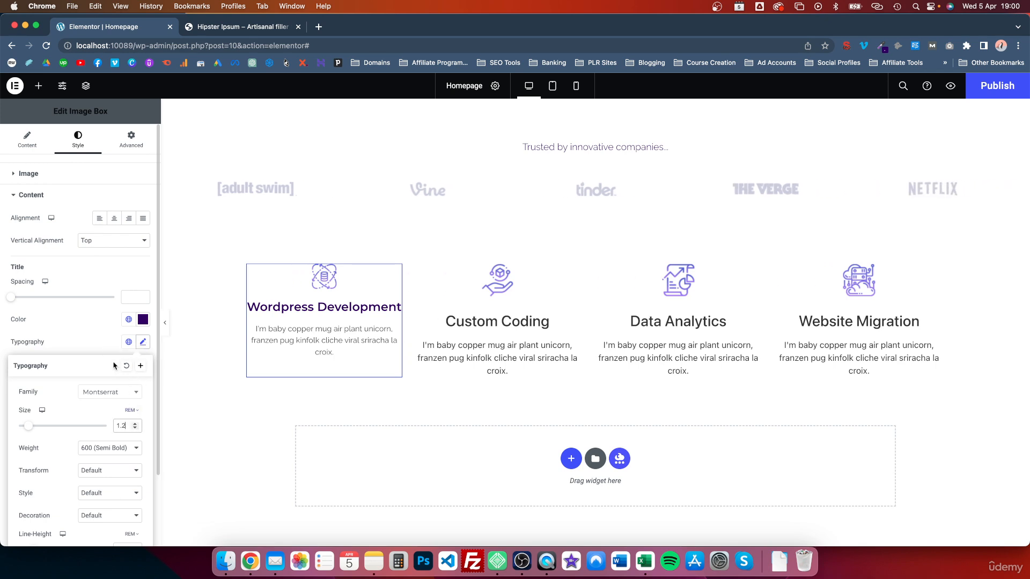
{"action": "left_click", "coordinate": [127, 366]}
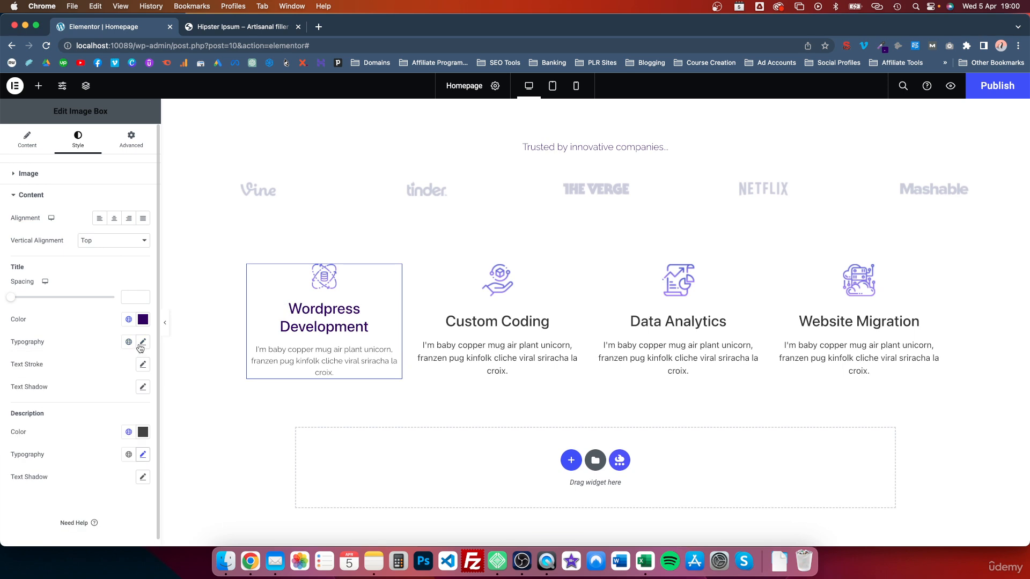
{"action": "left_click", "coordinate": [128, 341]}
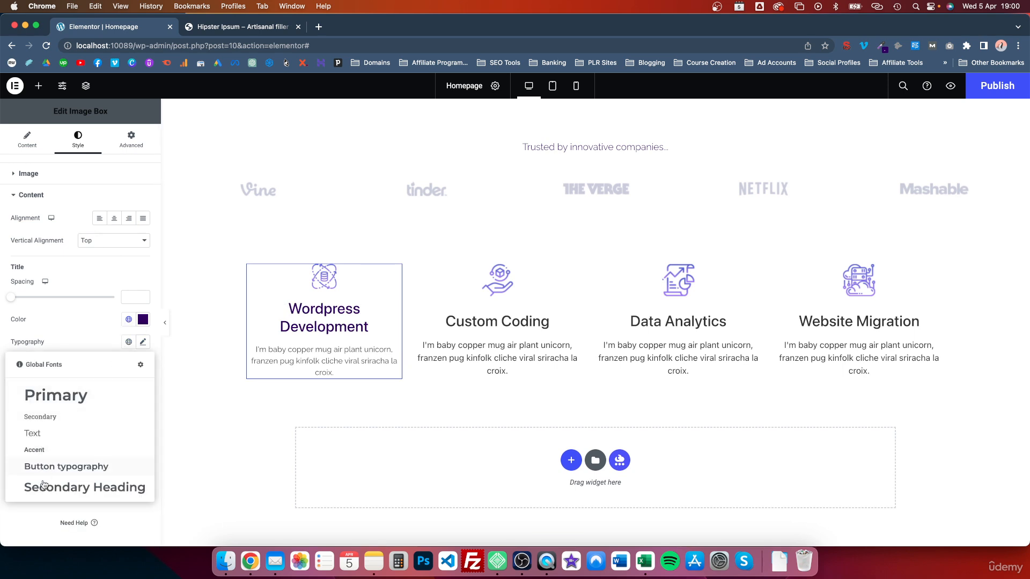
{"action": "left_click", "coordinate": [45, 469]}
{"action": "left_click", "coordinate": [142, 342]}
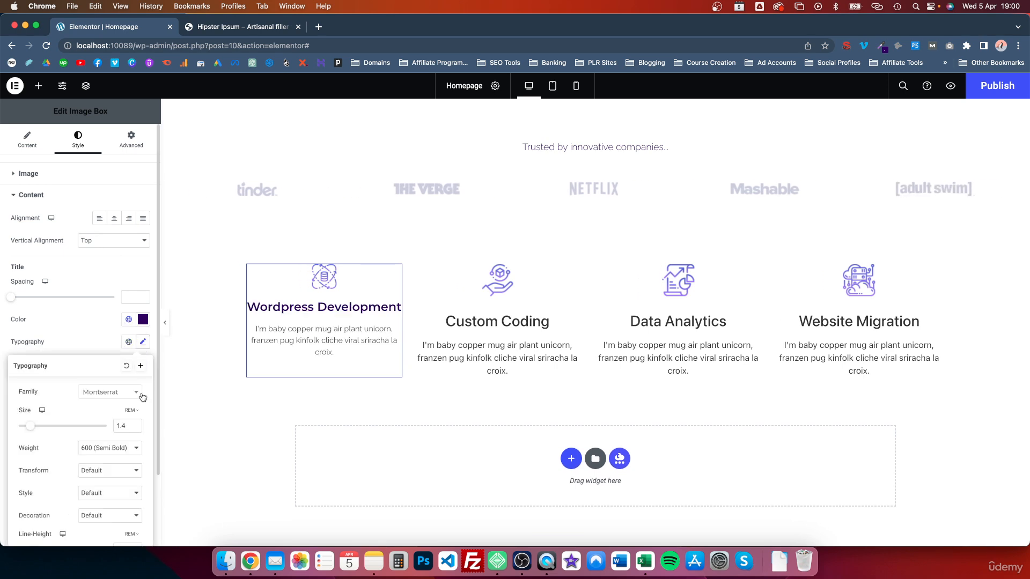
{"action": "left_click", "coordinate": [134, 428]}
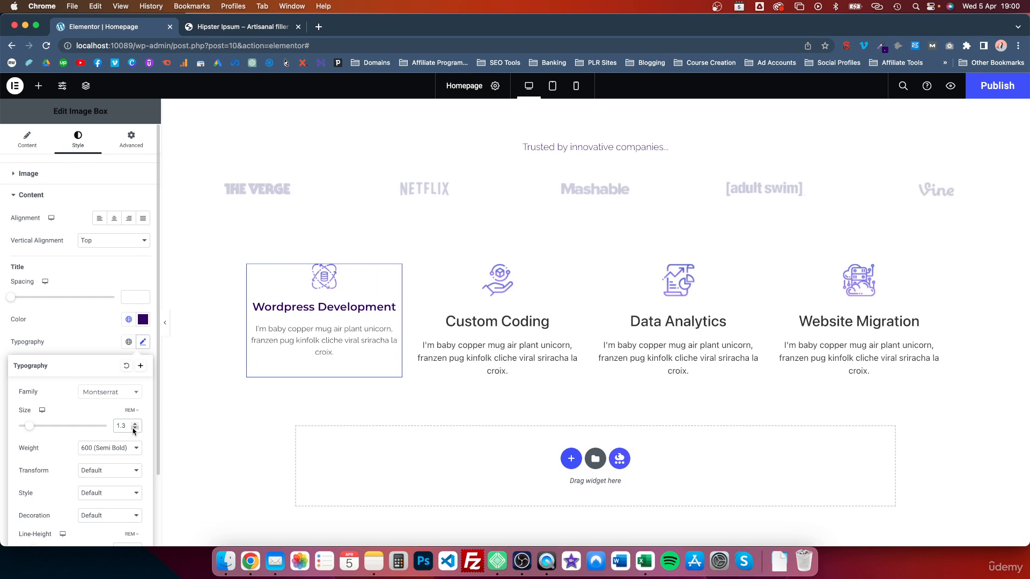
{"action": "left_click", "coordinate": [134, 429]}
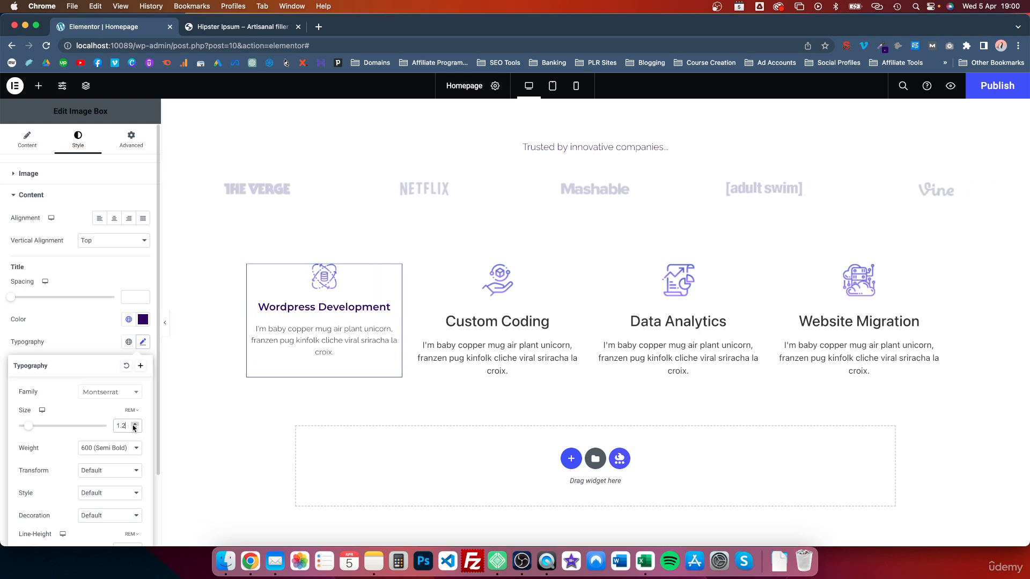
{"action": "left_click", "coordinate": [97, 336]}
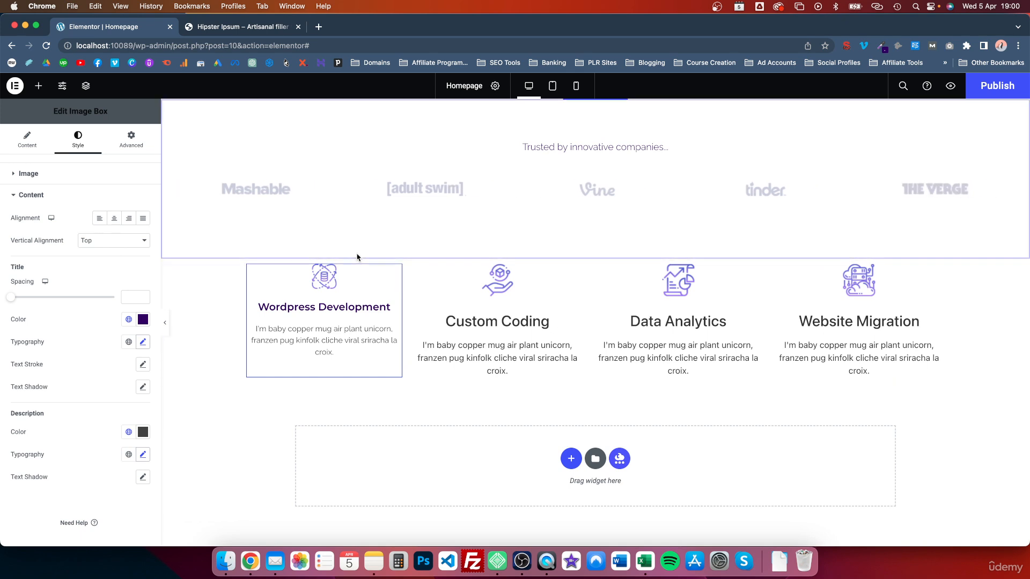
Set the card's linked Advanced padding to 25 px on all sides
{"action": "left_click", "coordinate": [134, 137]}
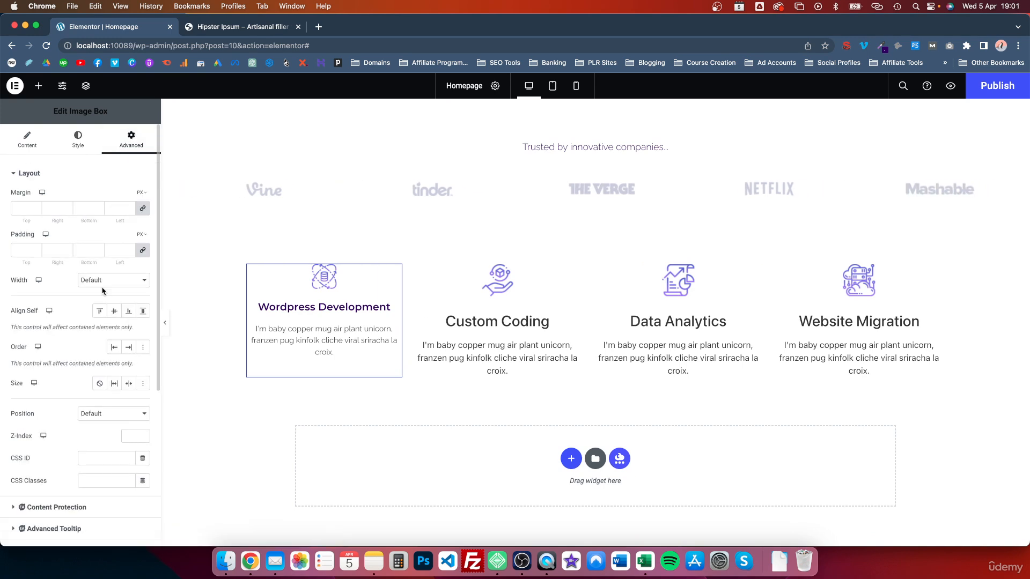
{"action": "left_click", "coordinate": [34, 249]}
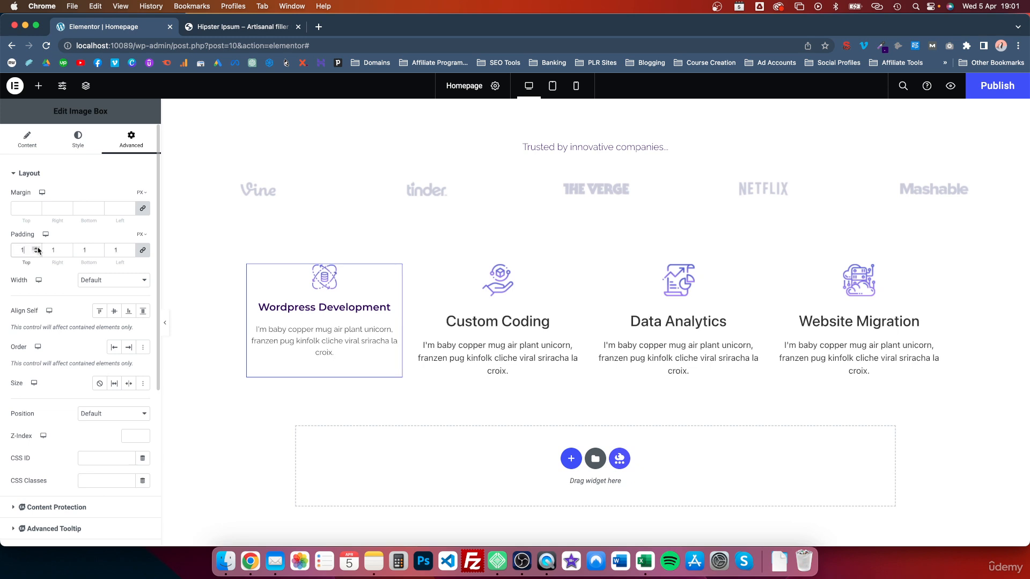
{"action": "left_click", "coordinate": [33, 249]}
{"action": "left_click", "coordinate": [34, 249]}
{"action": "left_click", "coordinate": [34, 248]}
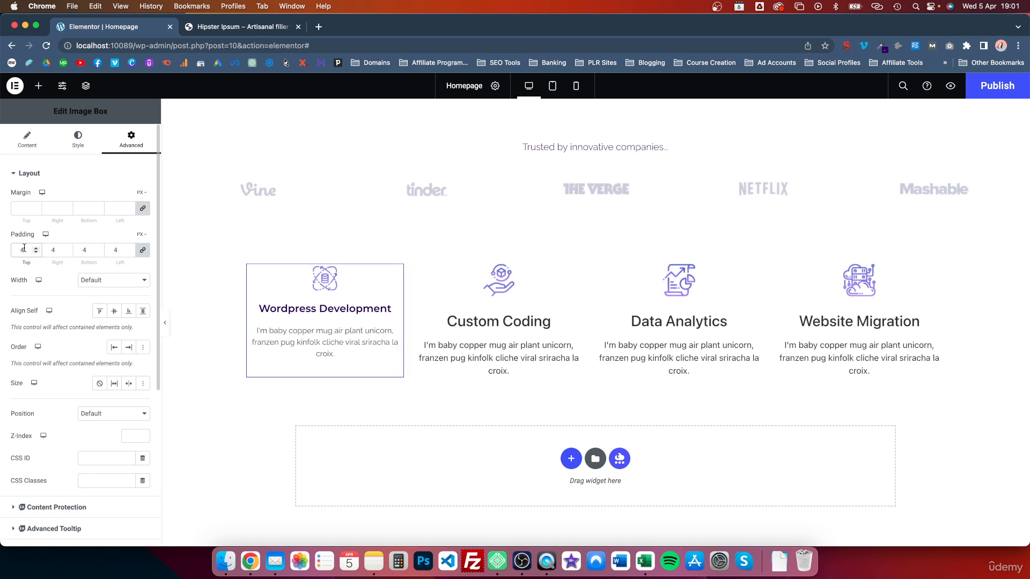
{"action": "type", "text": "20"}
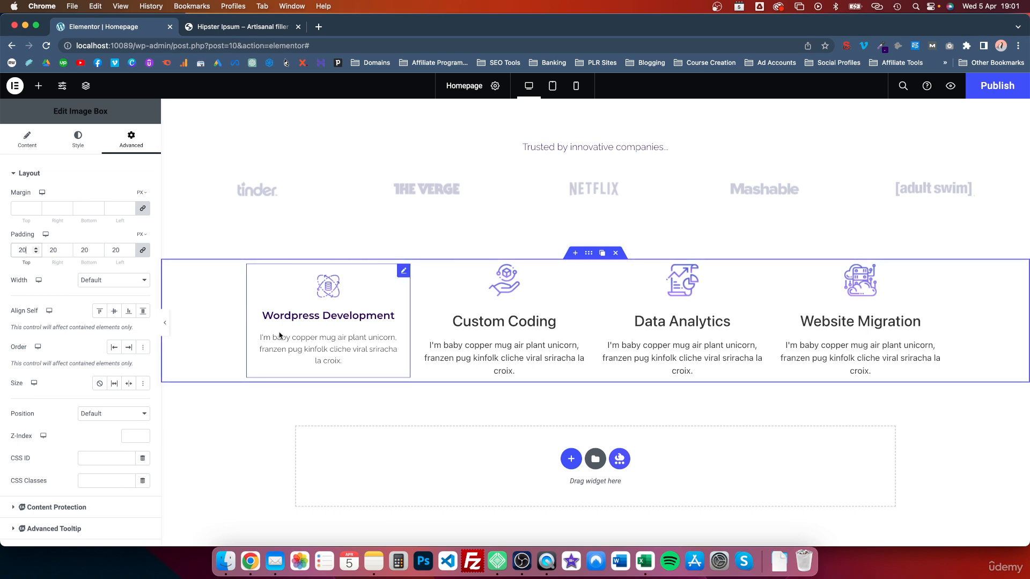
{"action": "key", "text": "BackSpace"}
{"action": "type", "text": "5"}
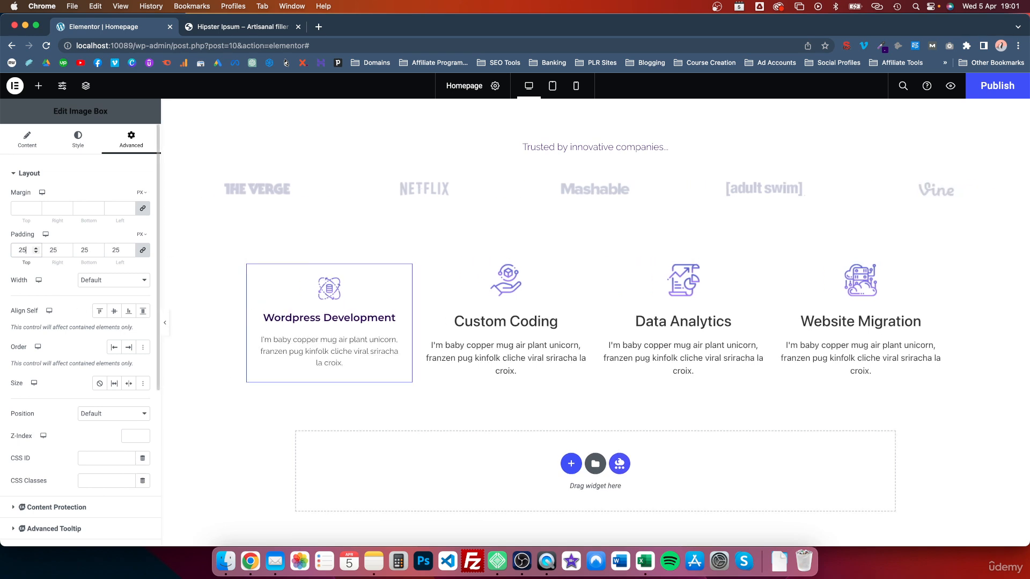
{"action": "scroll", "coordinate": [75, 291], "scroll_direction": "down", "scroll_amount": 5}
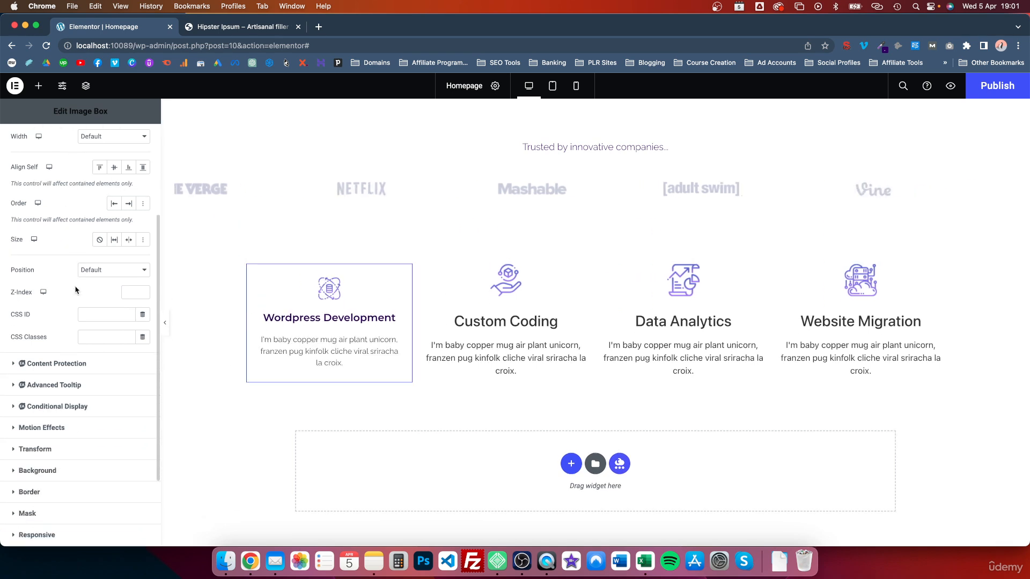
{"action": "scroll", "coordinate": [75, 290], "scroll_direction": "down", "scroll_amount": 3}
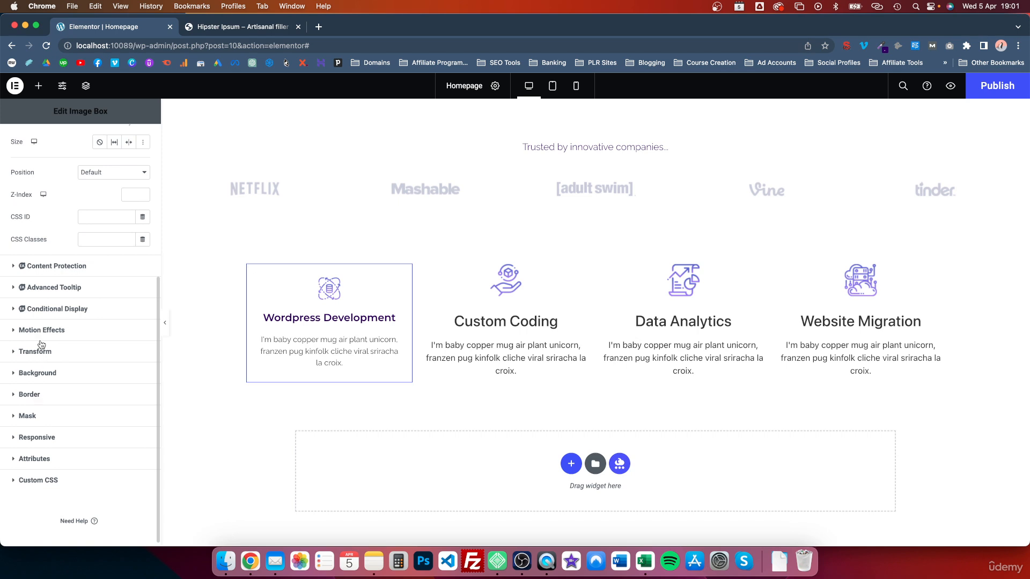
Add a box shadow to the card: about 25% opaque black, blur 14, spread 2
{"action": "left_click", "coordinate": [31, 396]}
{"action": "left_click", "coordinate": [142, 434]}
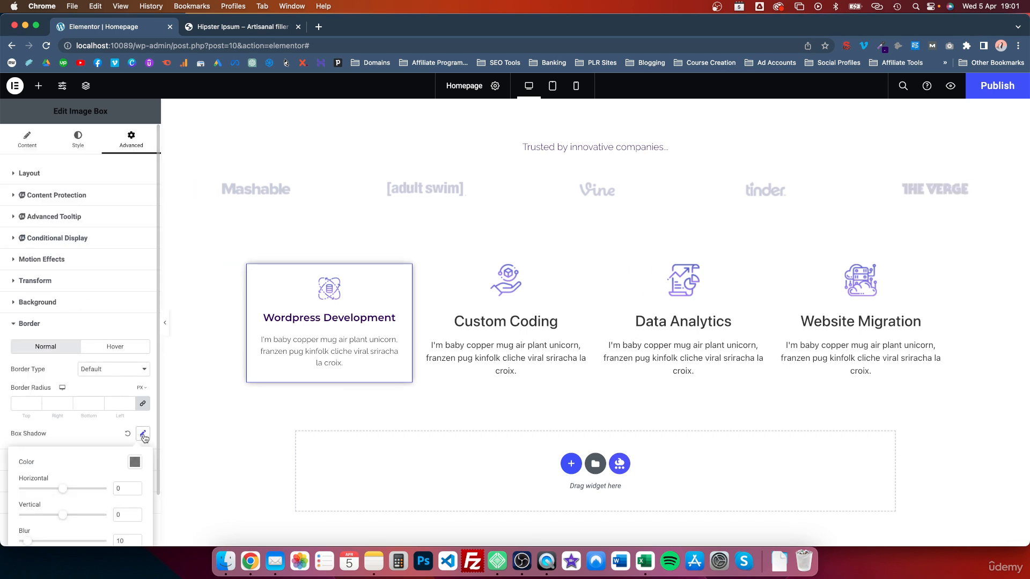
{"action": "scroll", "coordinate": [104, 428], "scroll_direction": "down", "scroll_amount": 2}
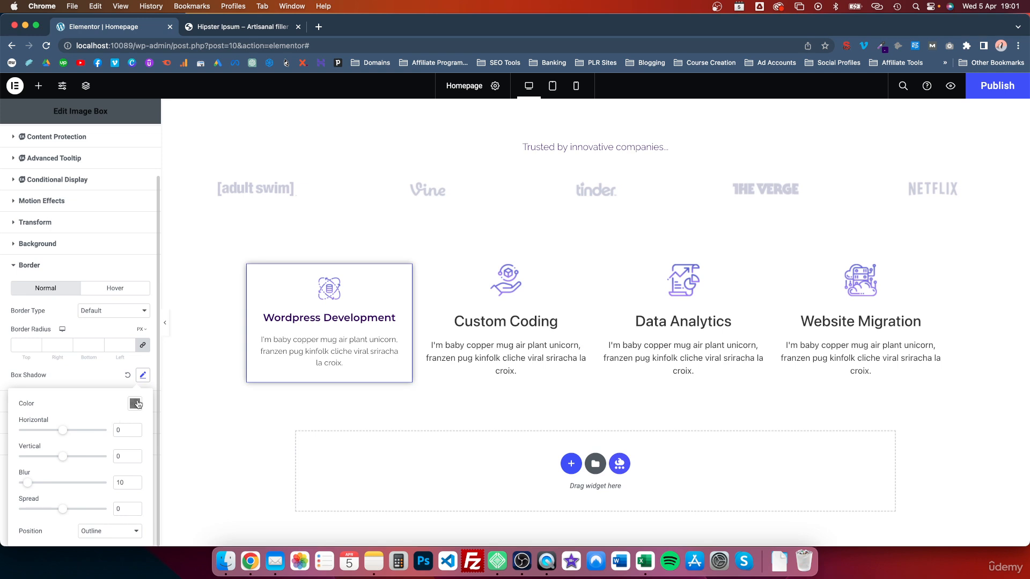
{"action": "left_click", "coordinate": [136, 404]}
{"action": "left_click_drag", "start_coordinate": [105, 362], "coordinate": [101, 362]}
{"action": "left_click", "coordinate": [100, 398]}
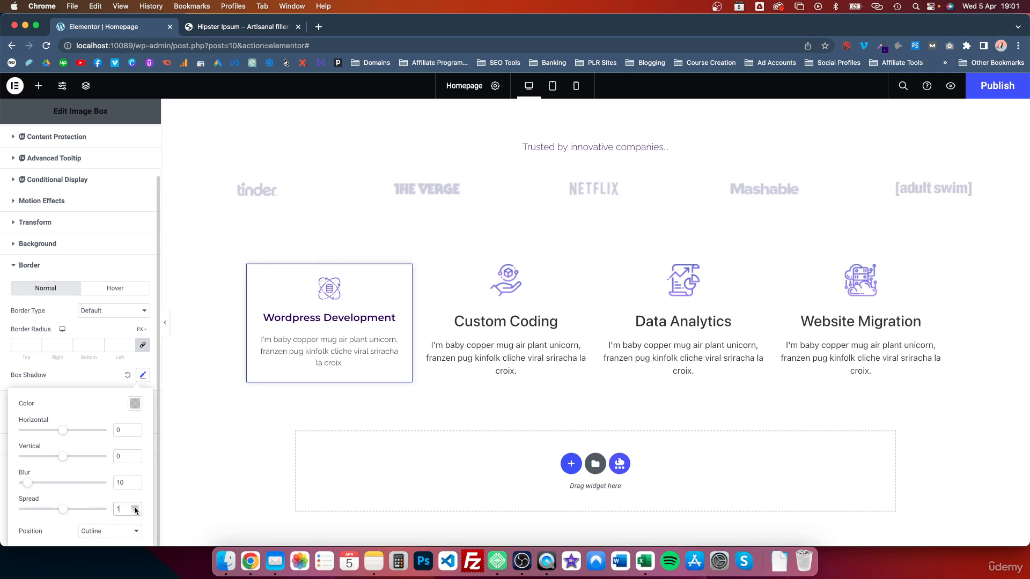
{"action": "left_click", "coordinate": [136, 482]}
{"action": "left_click", "coordinate": [136, 481]}
{"action": "left_click", "coordinate": [135, 481]}
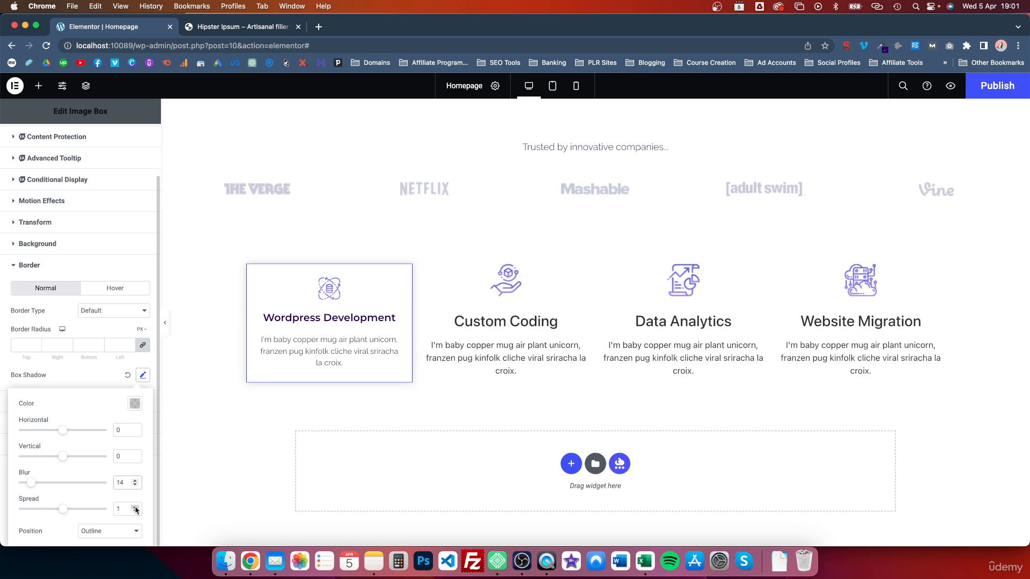
{"action": "left_click", "coordinate": [135, 403]}
{"action": "left_click_drag", "start_coordinate": [103, 363], "coordinate": [107, 363]}
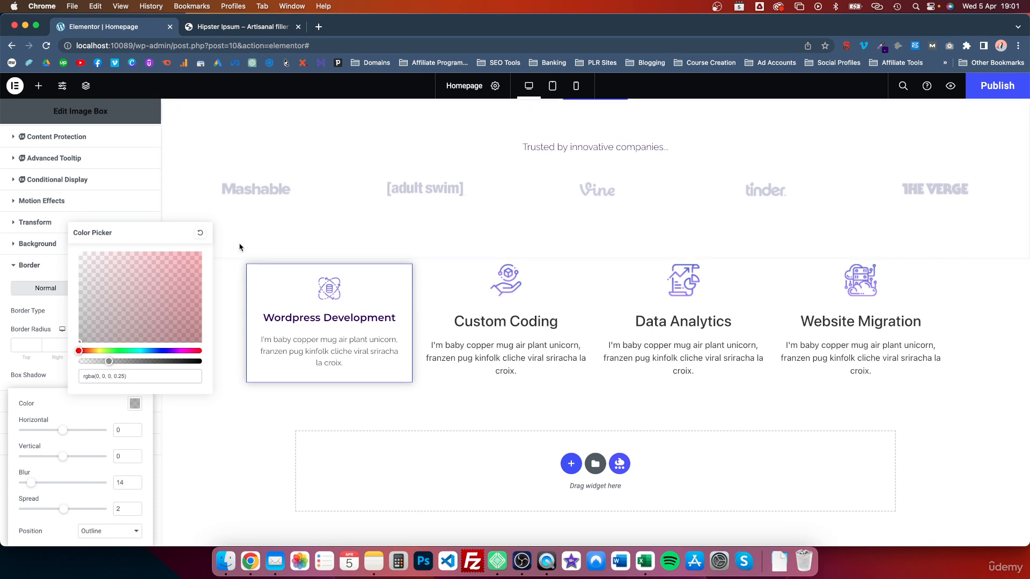
{"action": "left_click", "coordinate": [255, 189]}
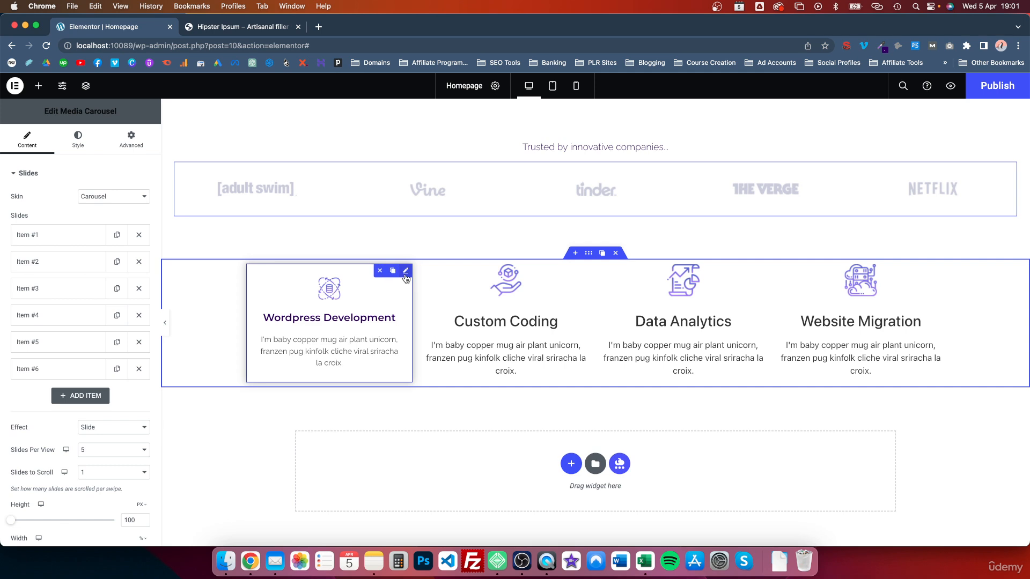
Set the card's linked border radius to 5 px on all corners
{"action": "scroll", "coordinate": [63, 376], "scroll_direction": "down", "scroll_amount": 5}
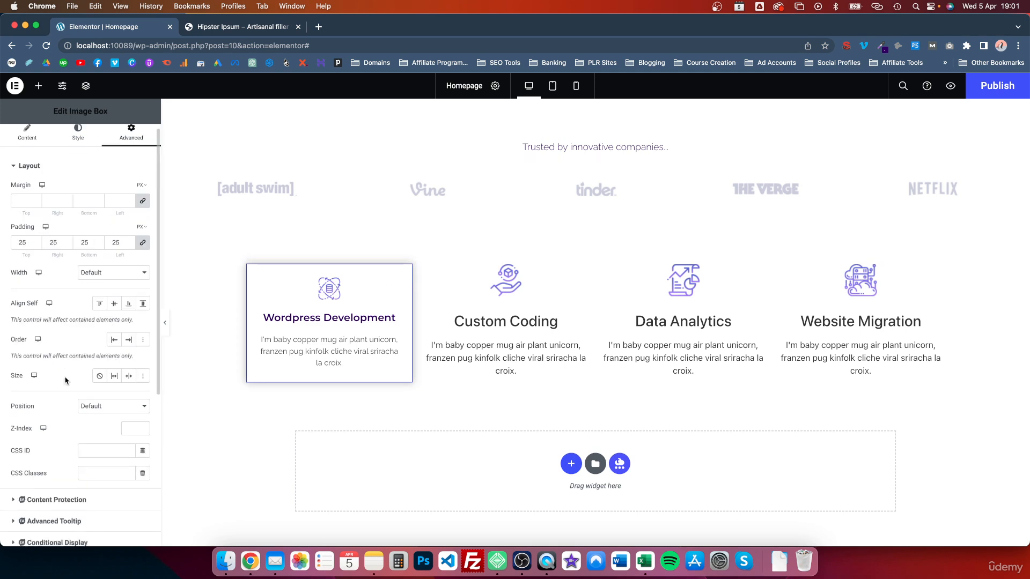
{"action": "left_click", "coordinate": [30, 390]}
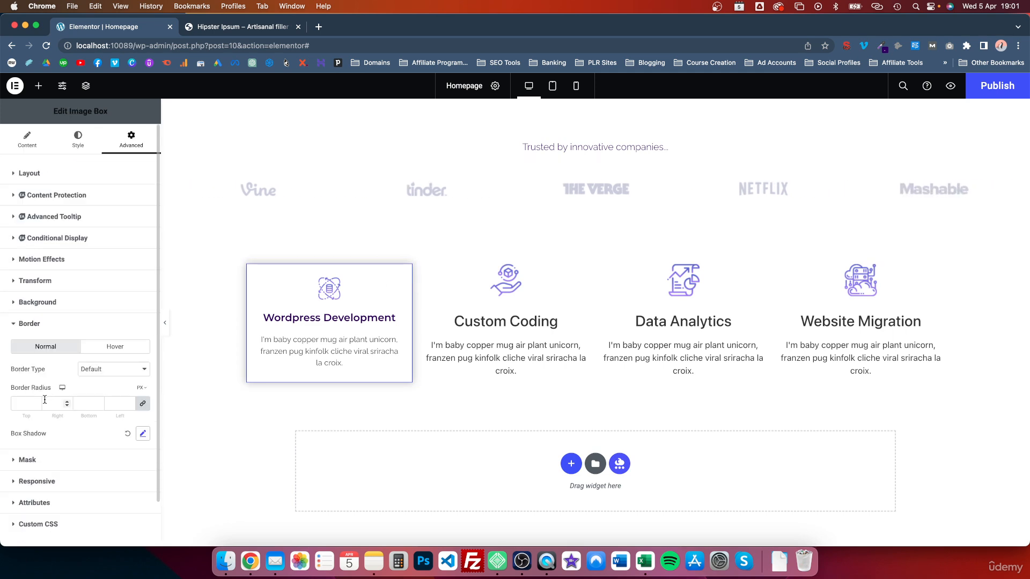
{"action": "left_click", "coordinate": [35, 403]}
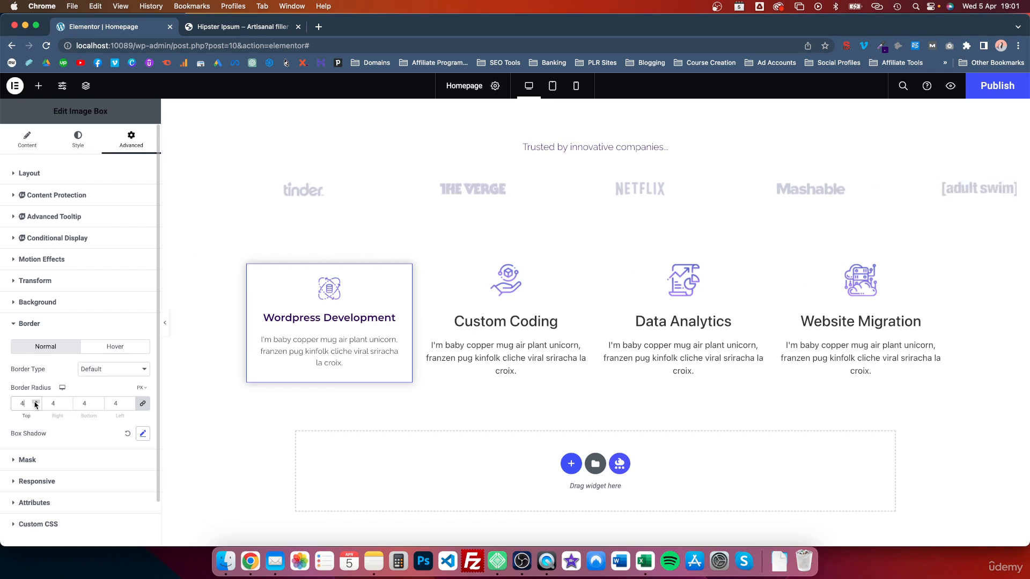
{"action": "left_click", "coordinate": [36, 403]}
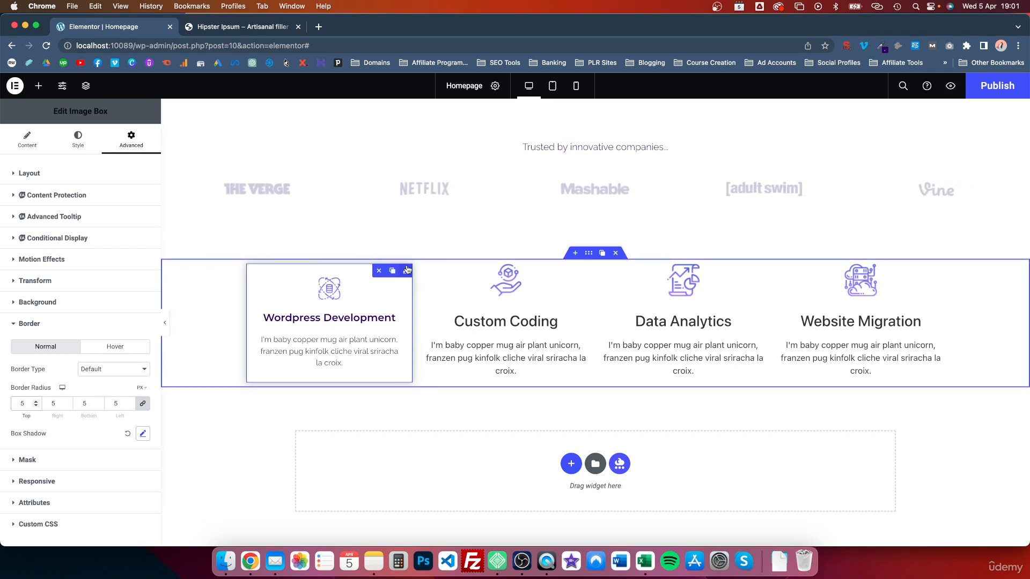
Paste the Wordpress Development card's style onto the Custom Coding, Data Analytics and Website Migration cards
{"action": "right_click", "coordinate": [407, 270]}
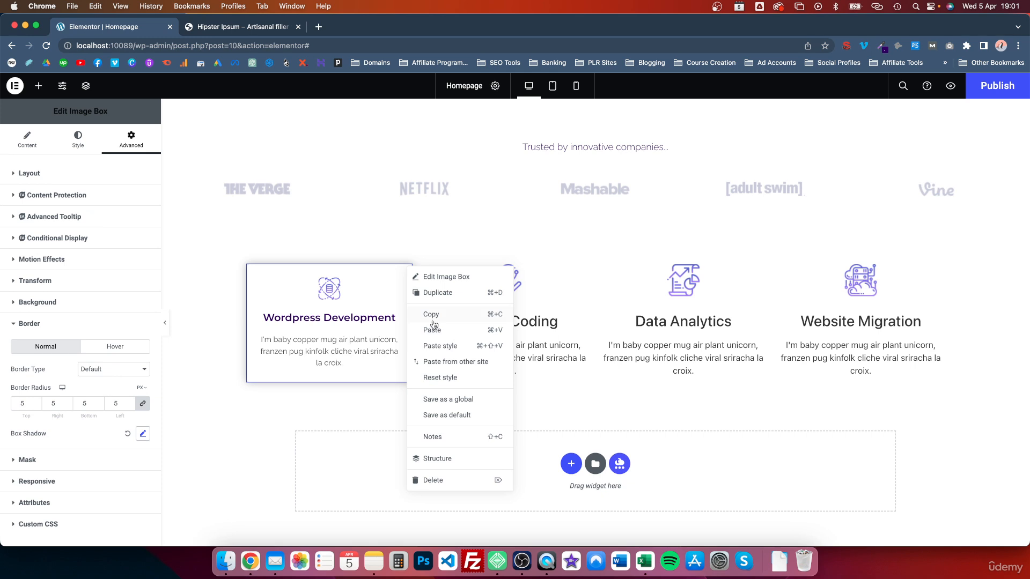
{"action": "left_click", "coordinate": [434, 344]}
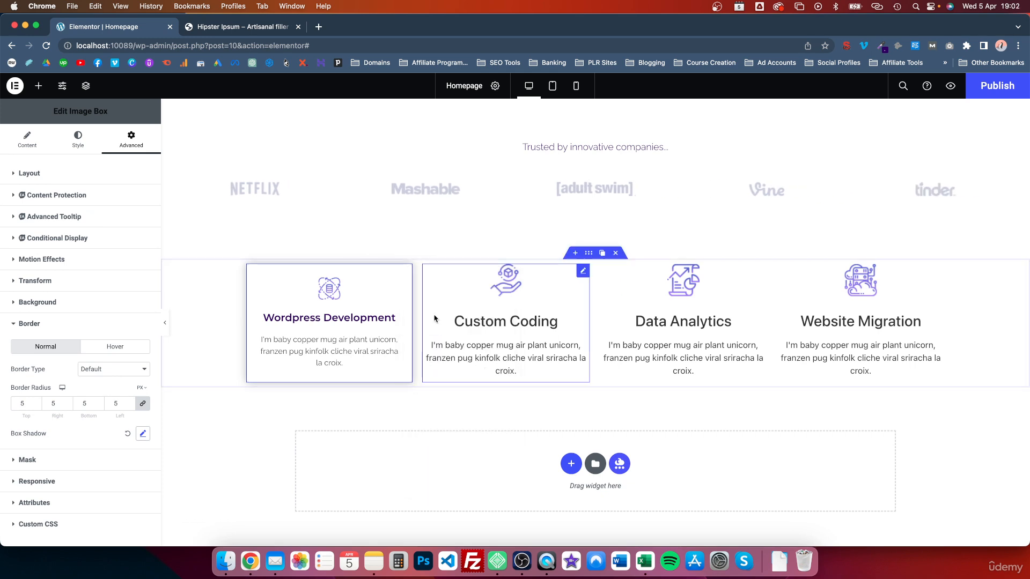
{"action": "right_click", "coordinate": [583, 276]}
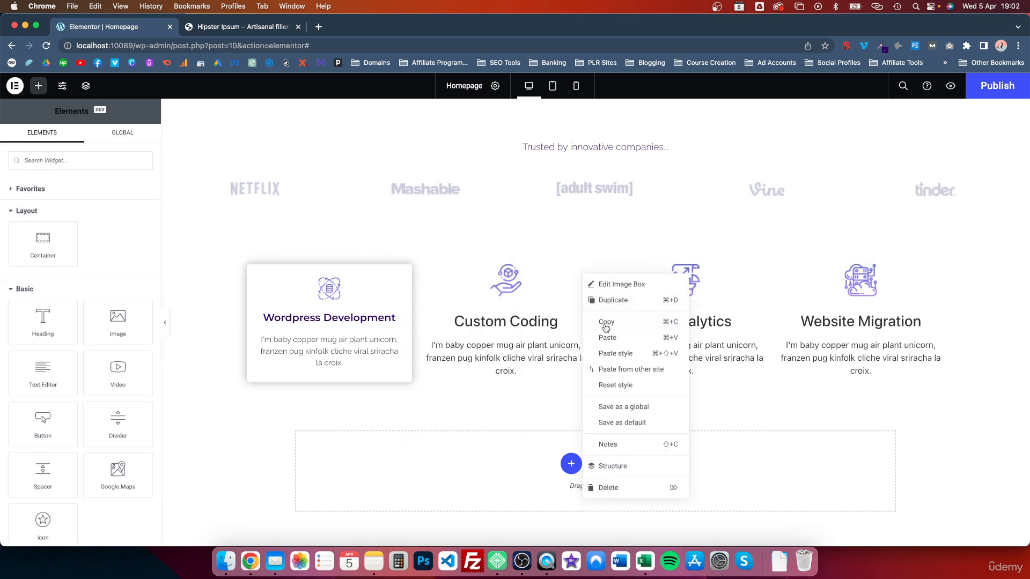
{"action": "left_click", "coordinate": [611, 354]}
{"action": "right_click", "coordinate": [762, 269]}
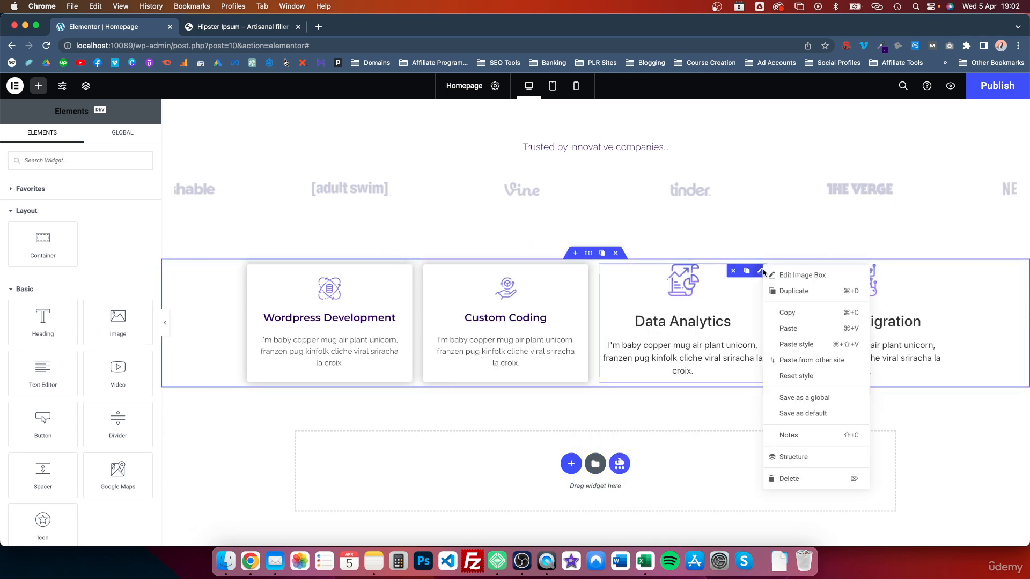
{"action": "left_click", "coordinate": [786, 346]}
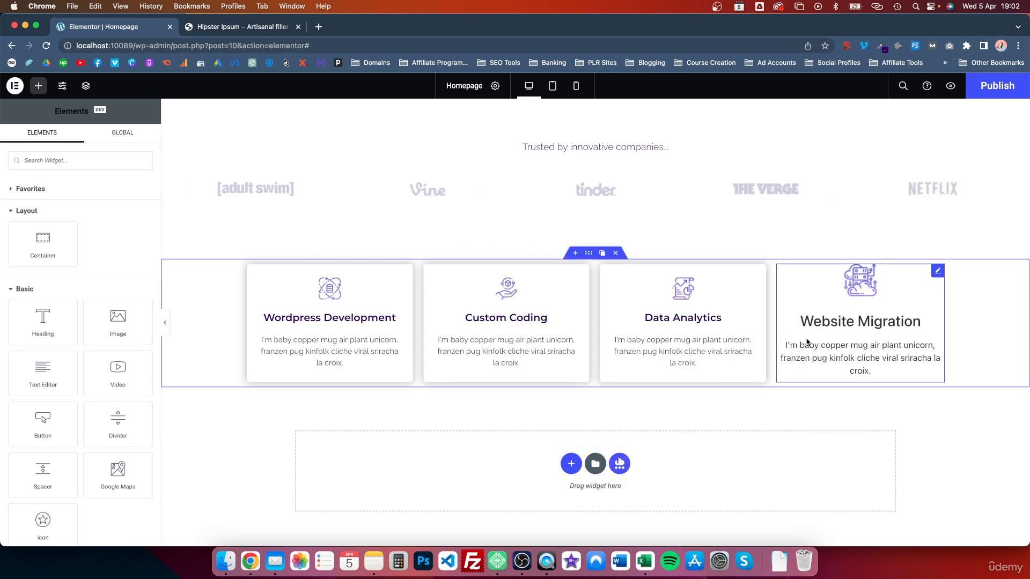
{"action": "right_click", "coordinate": [940, 273]}
{"action": "left_click", "coordinate": [960, 354]}
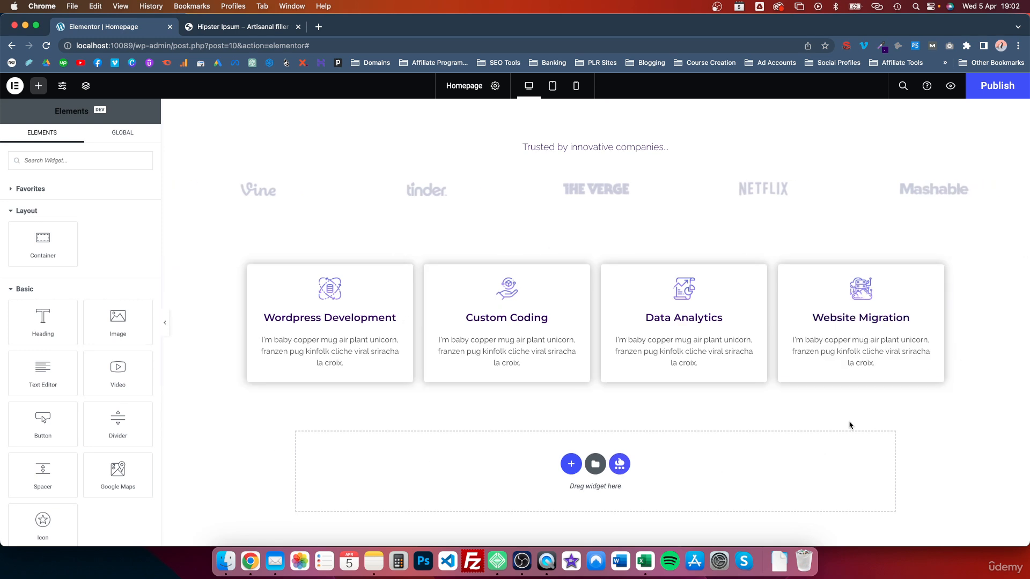
{"action": "scroll", "coordinate": [682, 397], "scroll_direction": "up", "scroll_amount": 2}
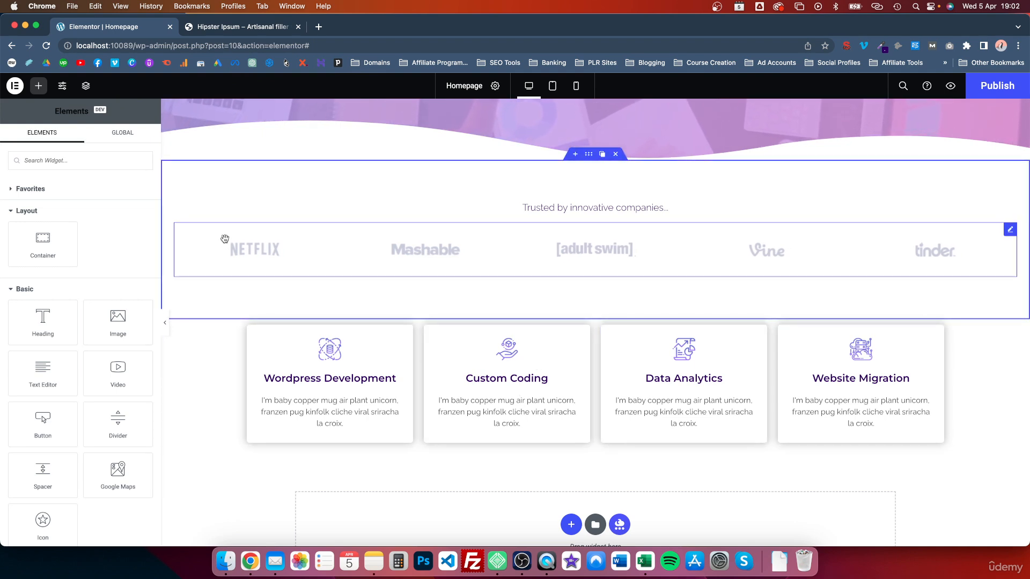
{"action": "scroll", "coordinate": [568, 453], "scroll_direction": "down", "scroll_amount": 3}
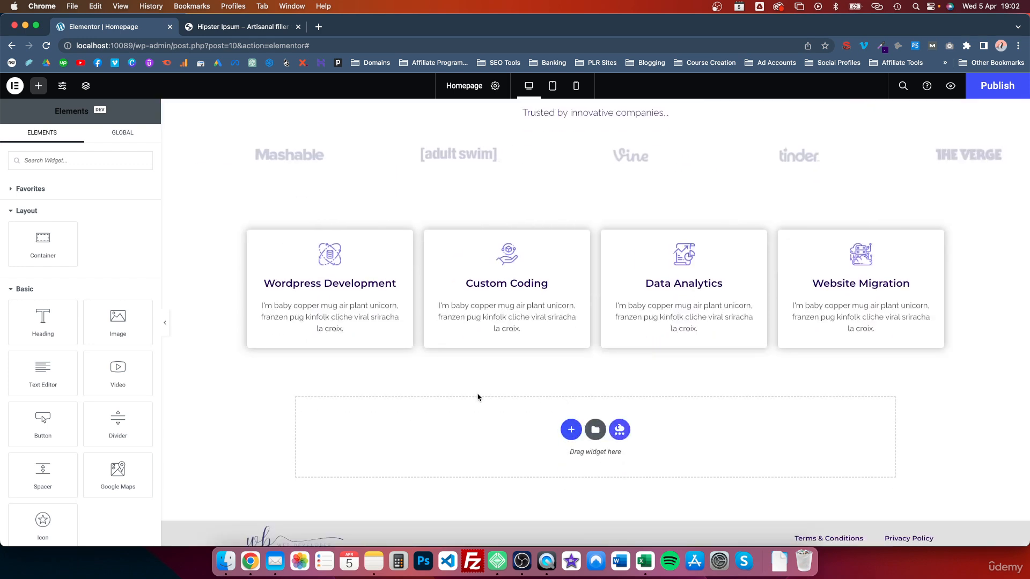
{"action": "scroll", "coordinate": [478, 397], "scroll_direction": "up", "scroll_amount": 5}
{"action": "scroll", "coordinate": [558, 386], "scroll_direction": "up", "scroll_amount": 3}
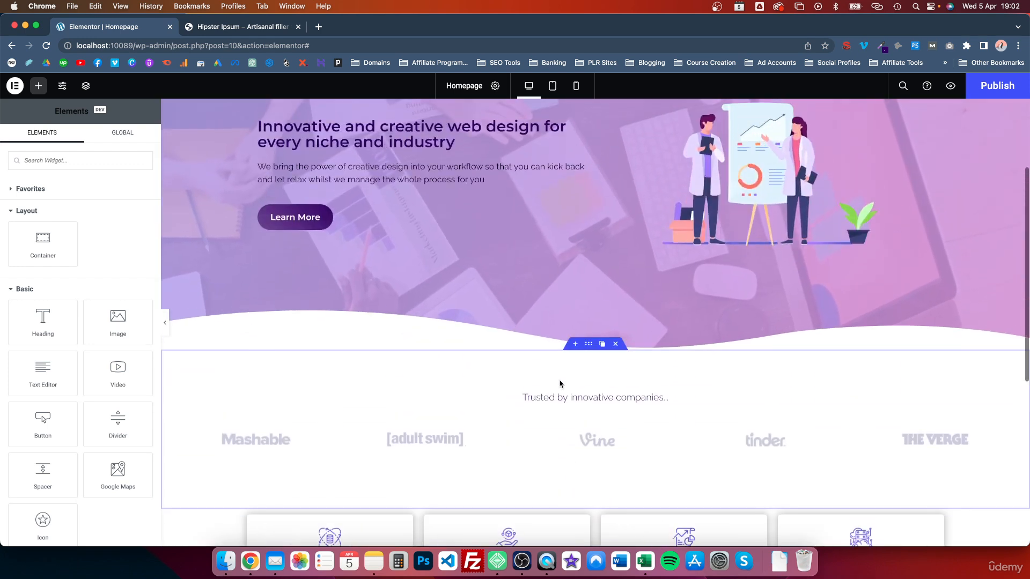
{"action": "scroll", "coordinate": [561, 384], "scroll_direction": "down", "scroll_amount": 6}
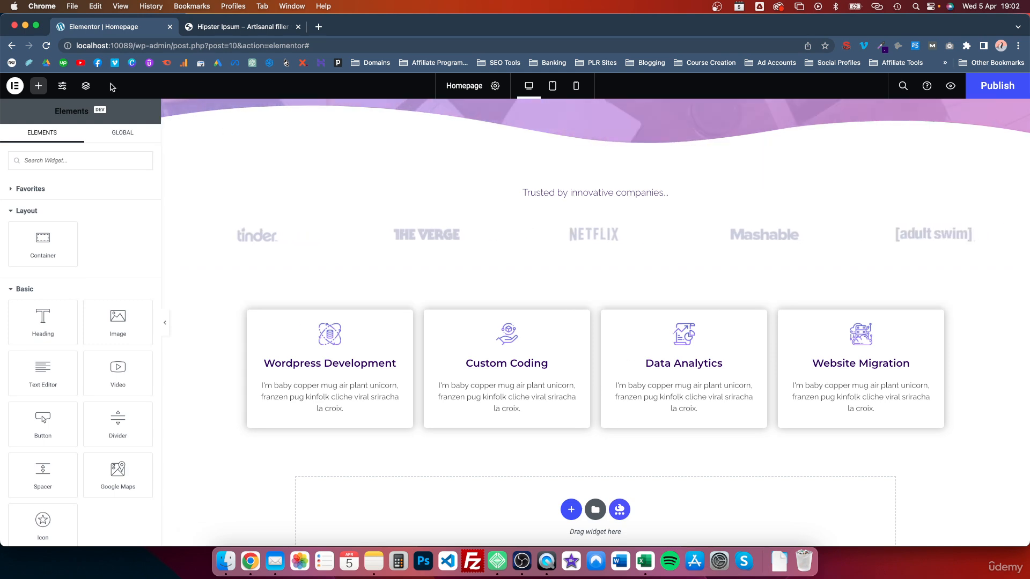
In the Structure navigator, rename the logo section's container to Logo Carousel, initially misspelled
{"action": "left_click", "coordinate": [86, 86]}
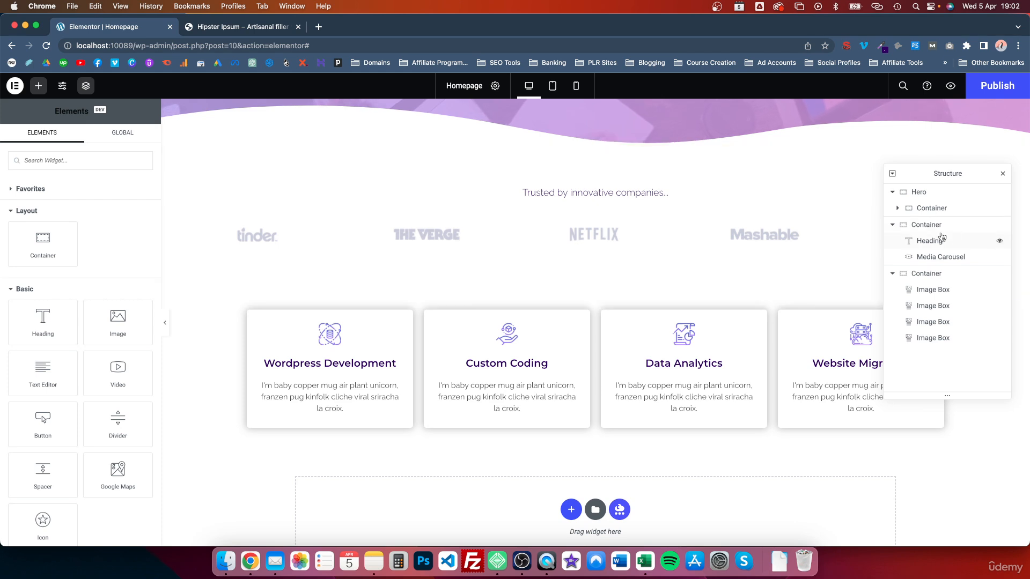
{"action": "double_click", "coordinate": [919, 228]}
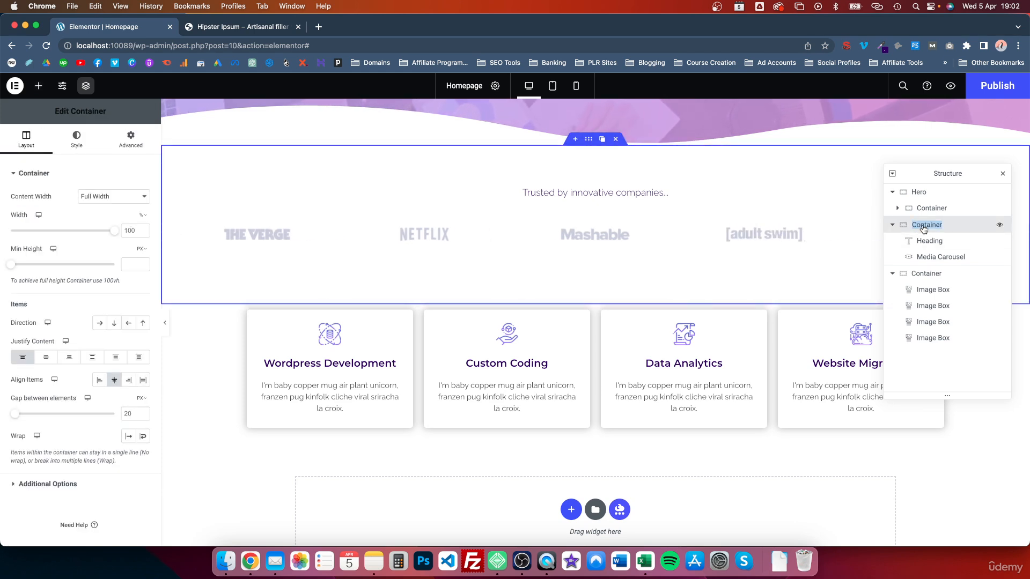
{"action": "type", "text": "caros"}
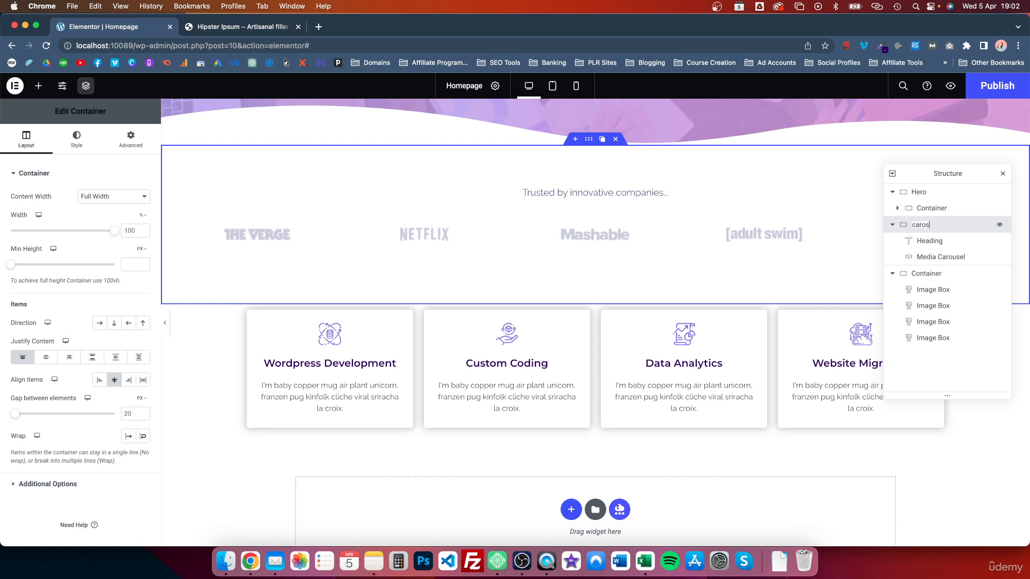
{"action": "type", "text": "oe"}
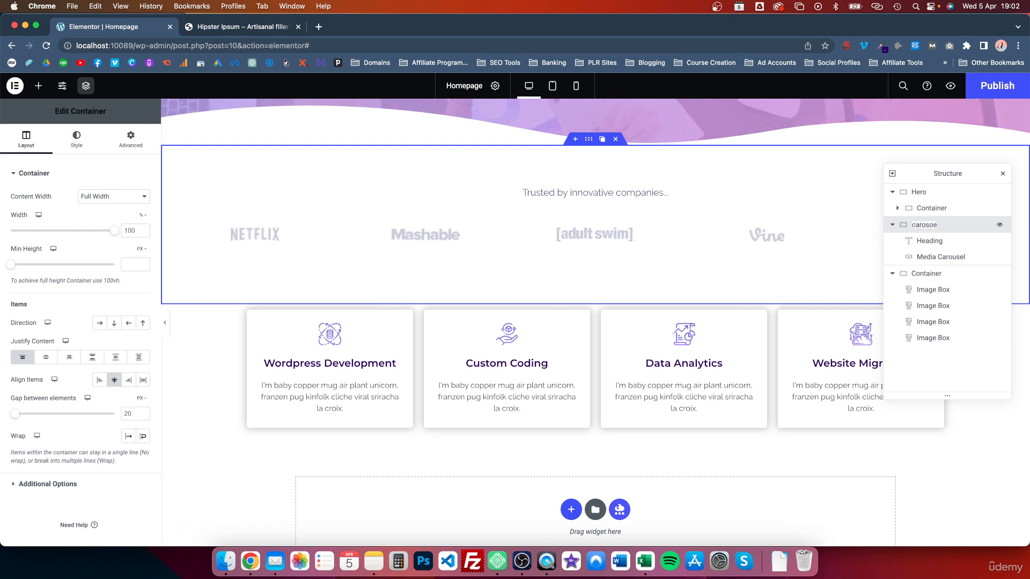
{"action": "type", "text": "lLo"}
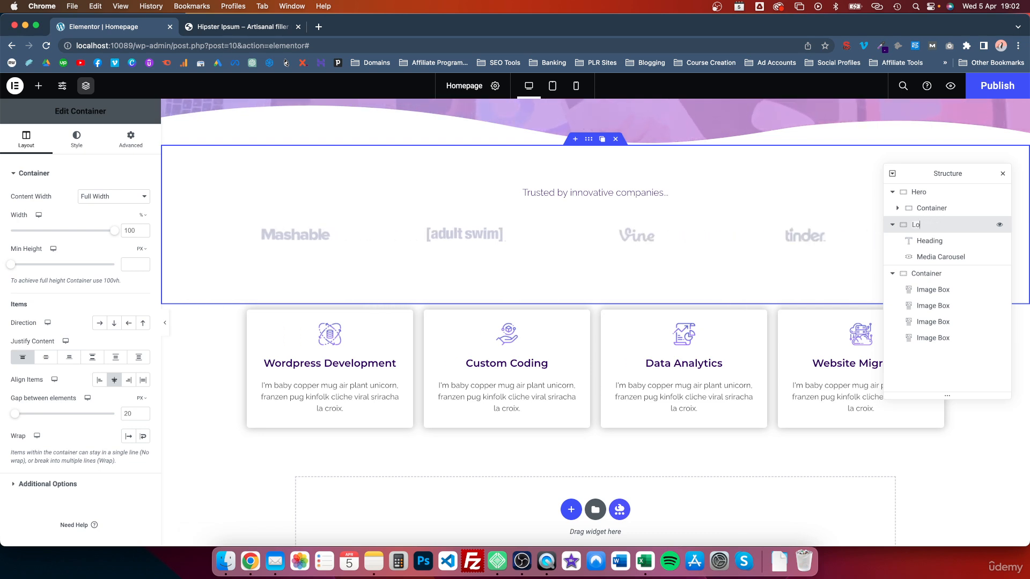
{"action": "type", "text": "go Caroso"}
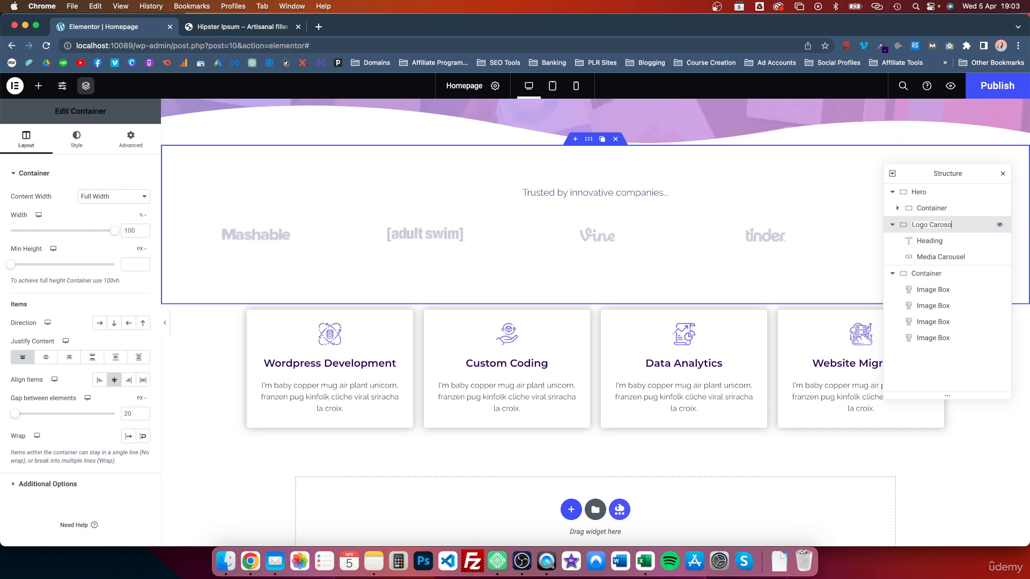
{"action": "key", "text": "BackSpace"}
{"action": "type", "text": "eul"}
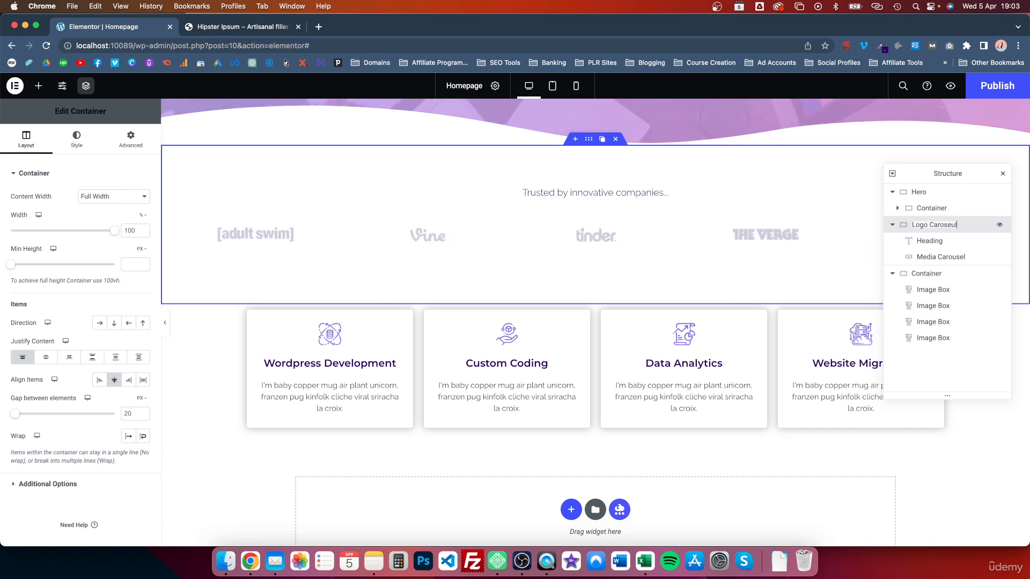
{"action": "key", "text": "BackSpace"}
{"action": "key", "text": "BackSpace"}
{"action": "type", "text": "ol"}
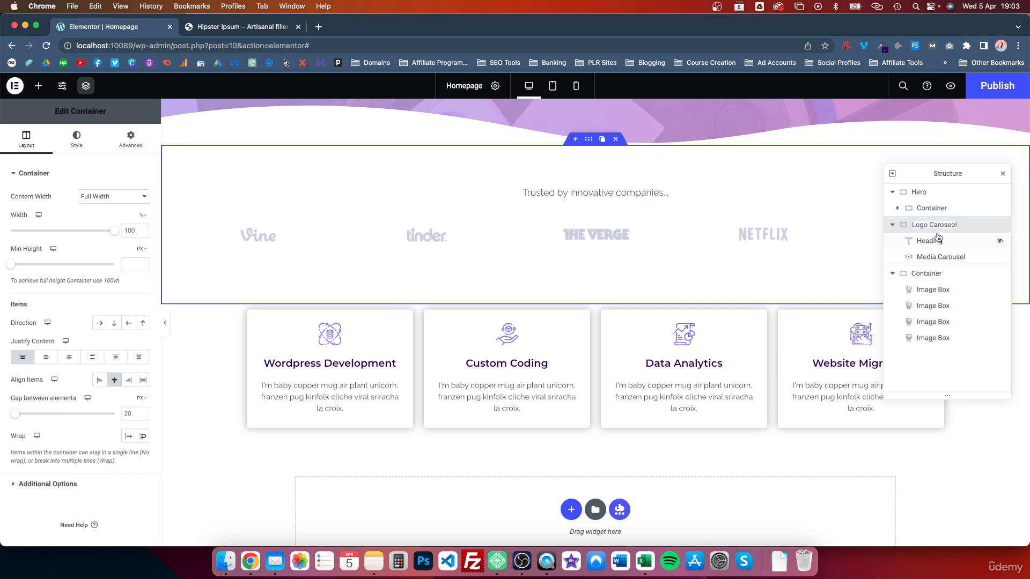
Rename the service cards' container to Services Section
{"action": "double_click", "coordinate": [933, 274]}
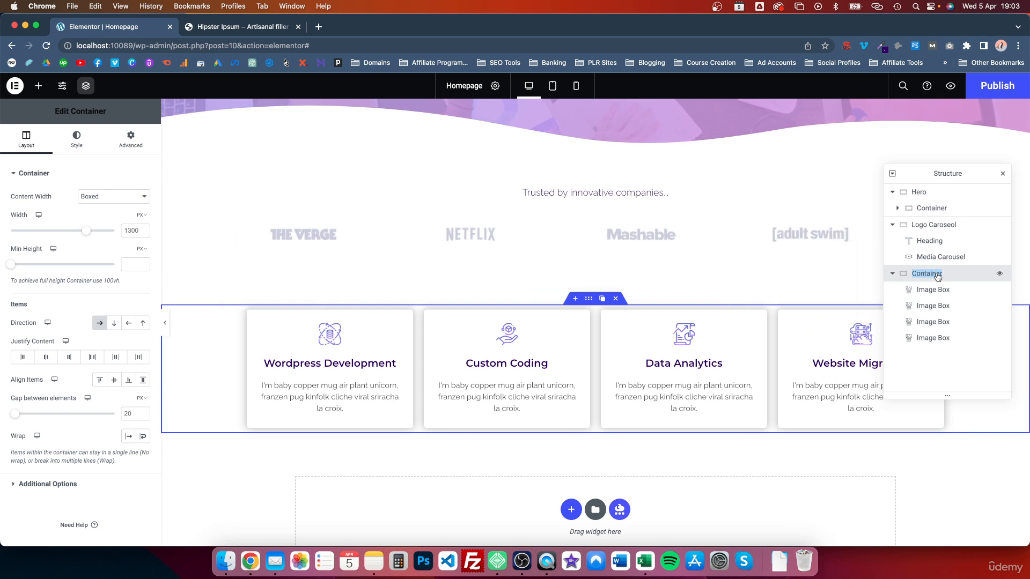
{"action": "type", "text": "Ser"}
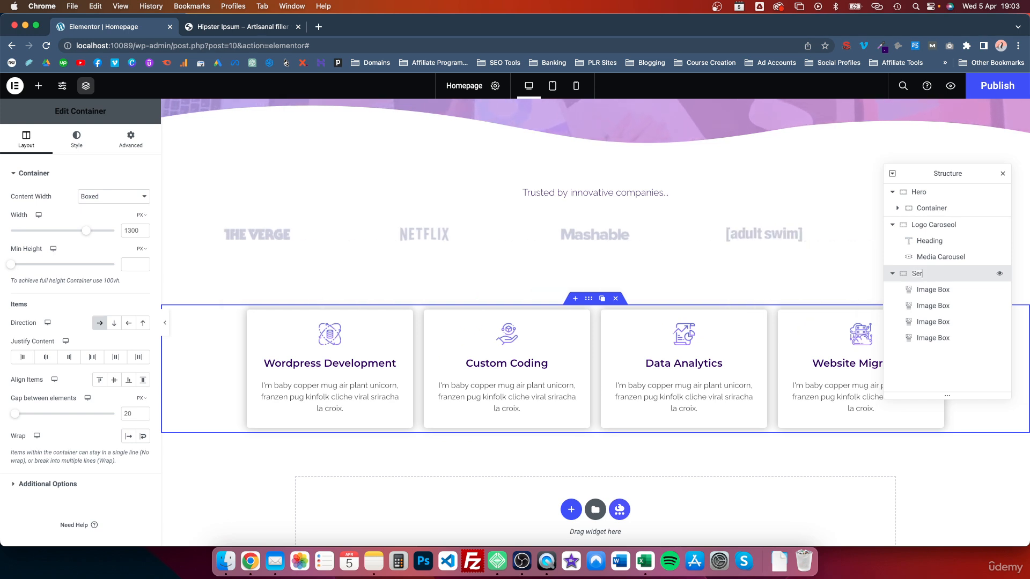
{"action": "type", "text": "vices Section"}
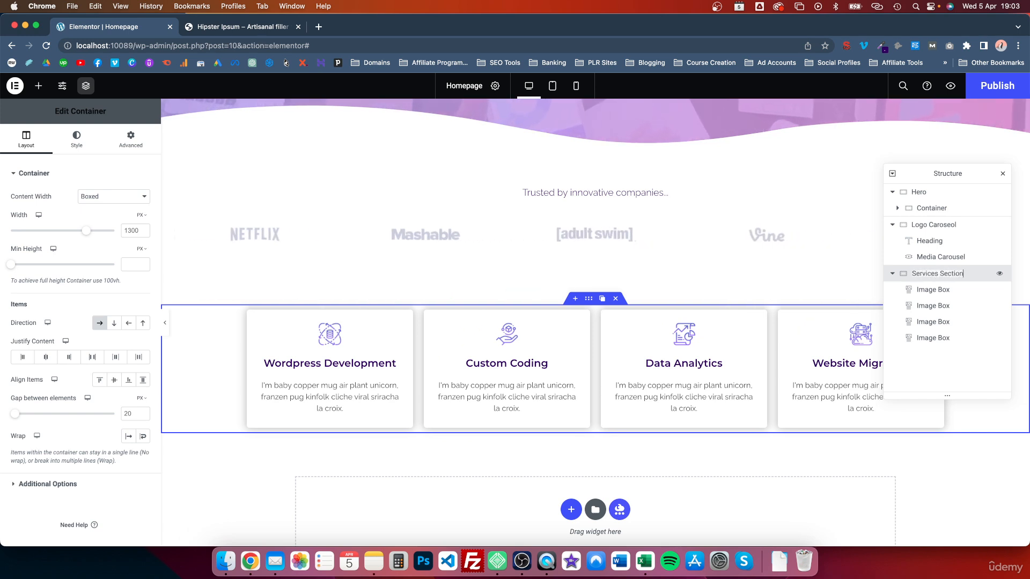
{"action": "key", "text": "Return"}
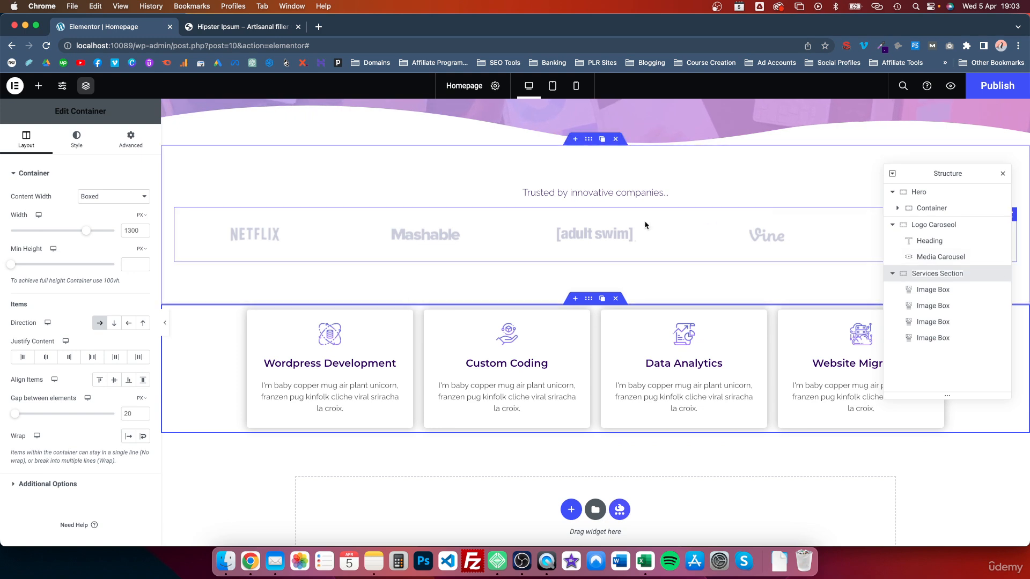
Correct the logo container's misspelled name so it reads Logo Carousel
{"action": "left_click", "coordinate": [580, 229]}
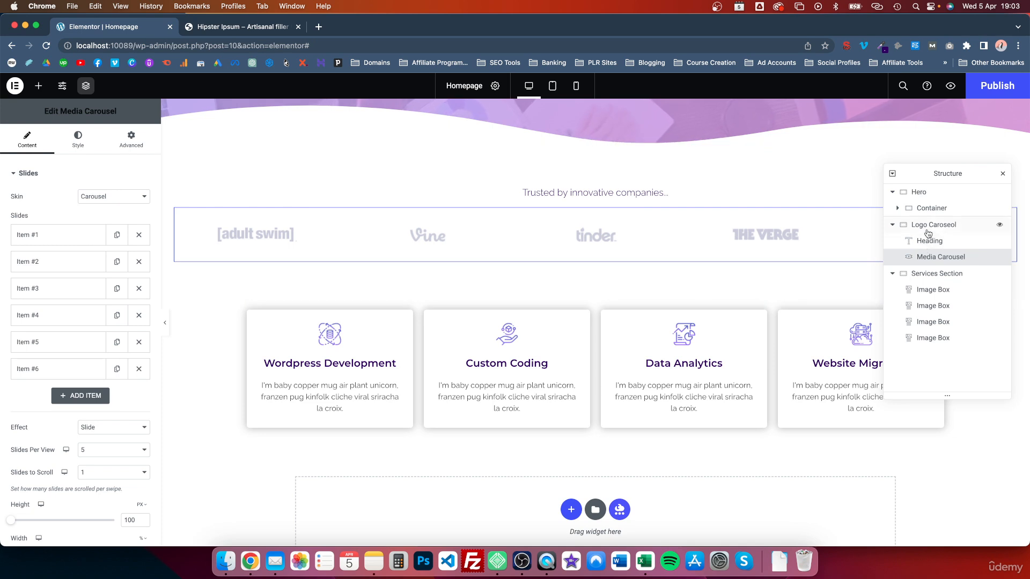
{"action": "left_click", "coordinate": [943, 228]}
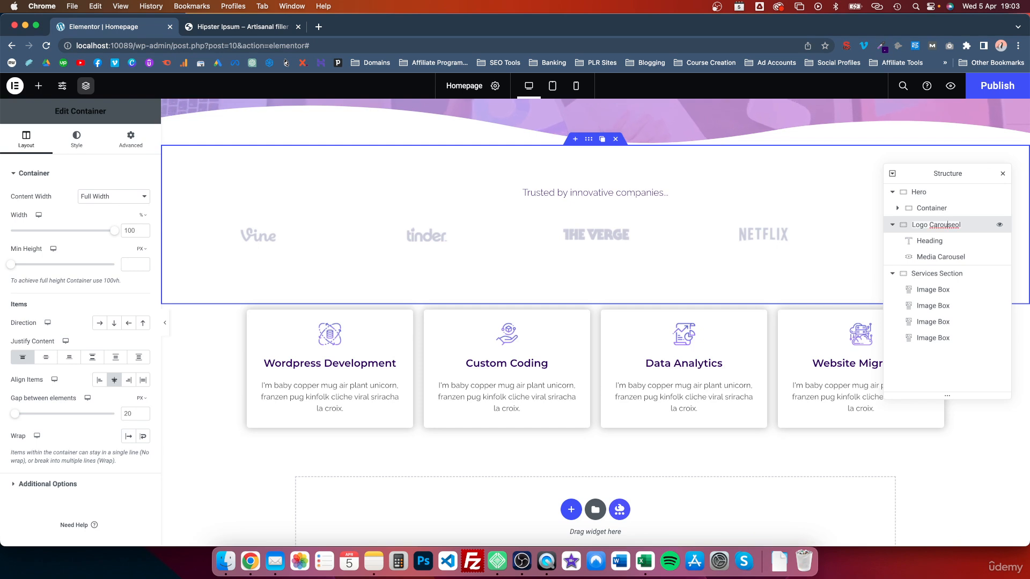
{"action": "key", "text": "Right"}
{"action": "key", "text": "Right"}
{"action": "key", "text": "Right"}
{"action": "key", "text": "BackSpace"}
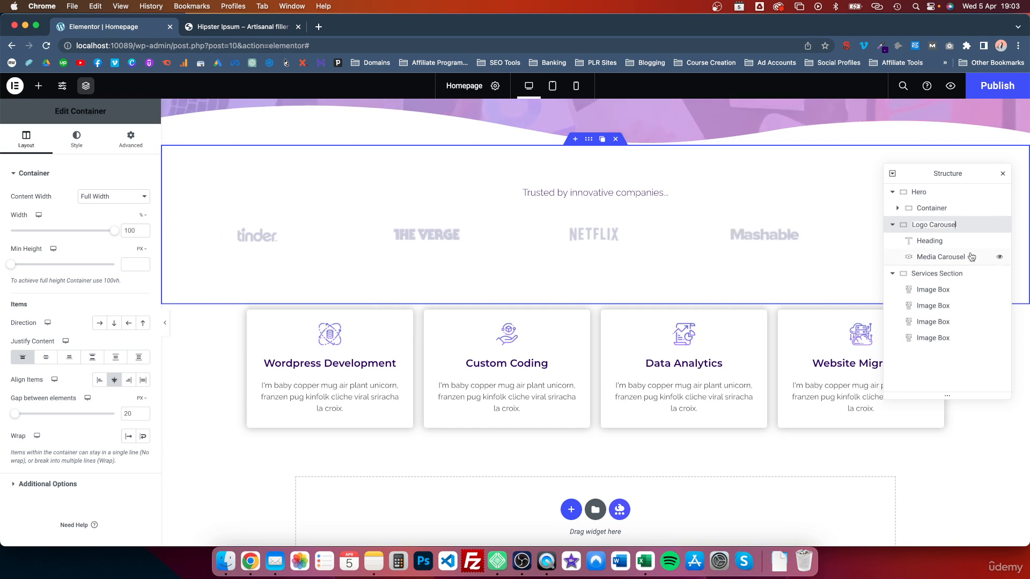
{"action": "left_click", "coordinate": [937, 290]}
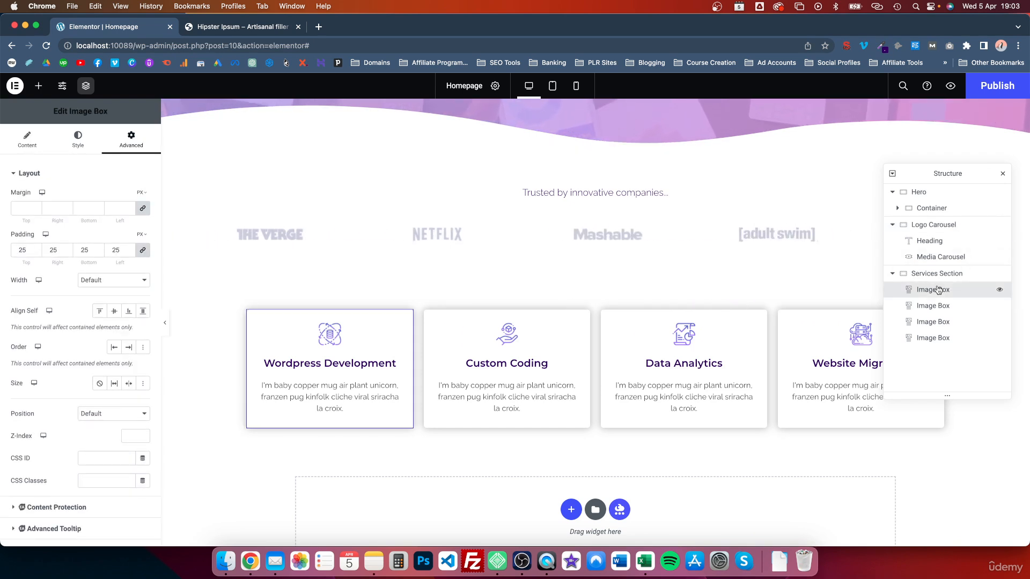